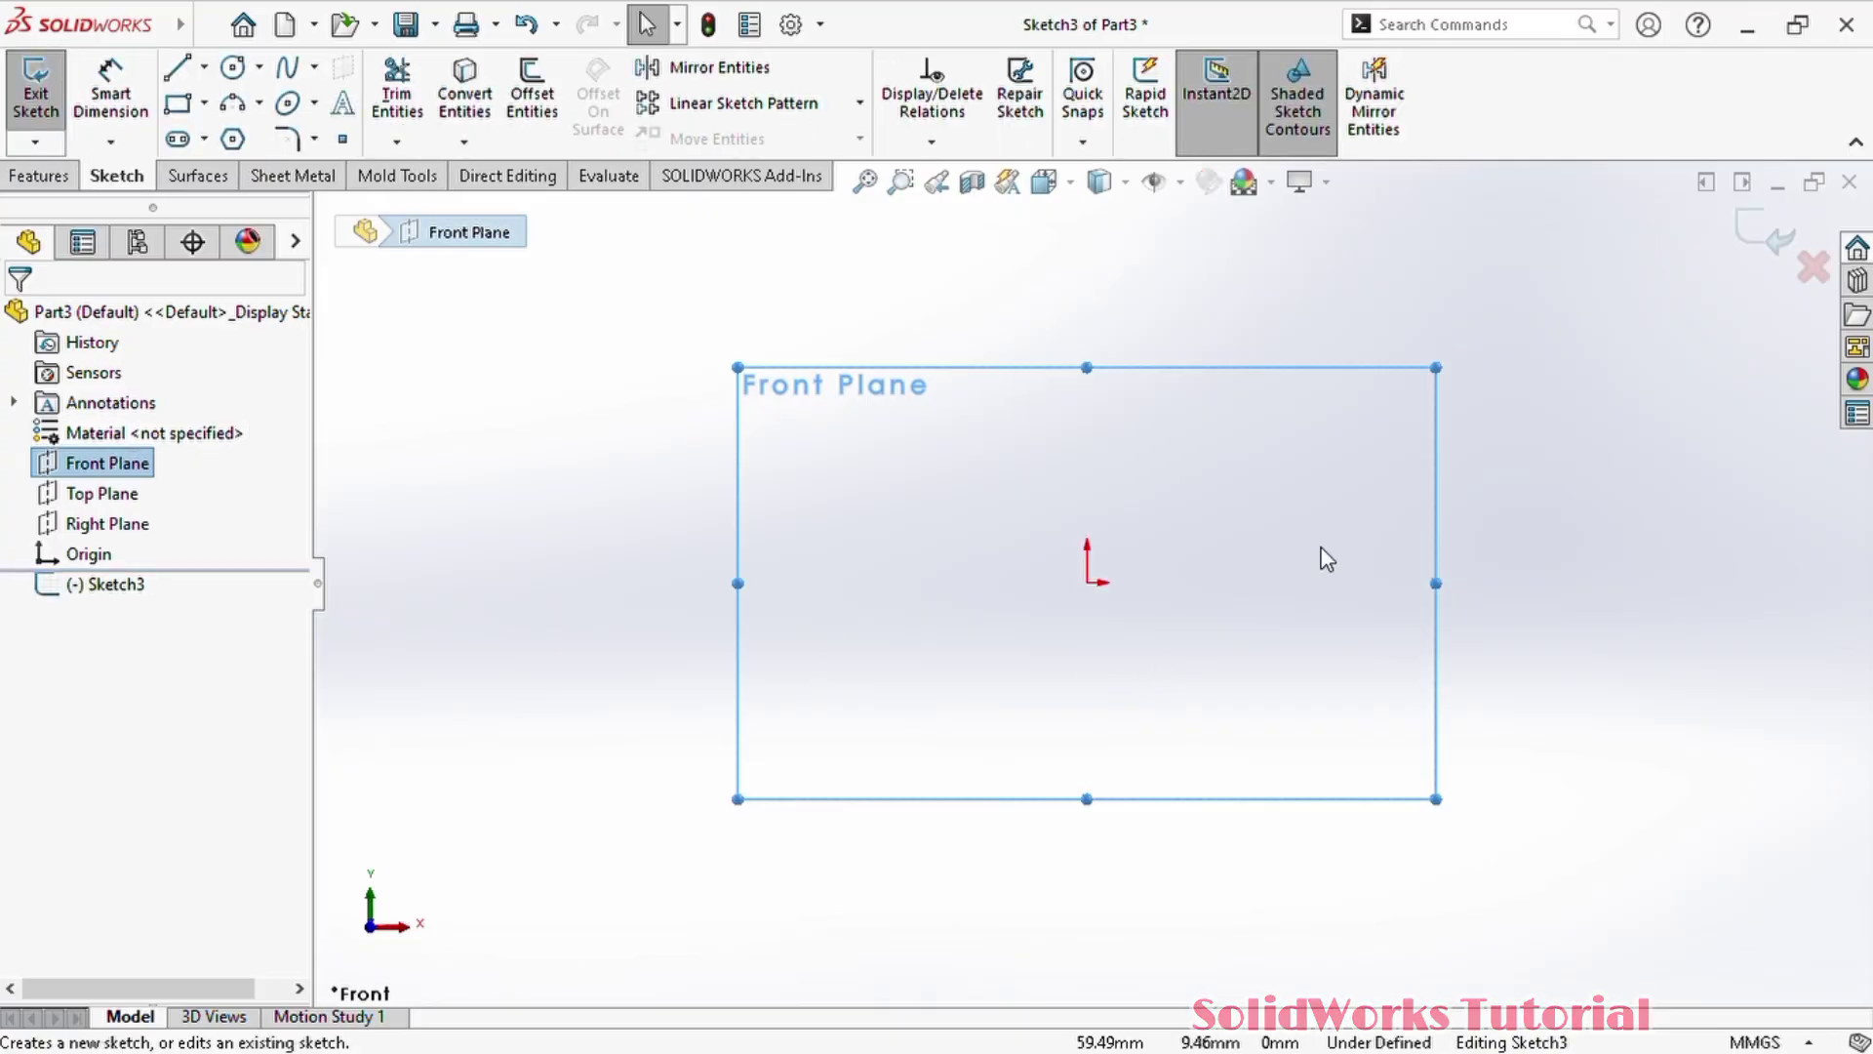
# - Sketch a horizontal construction centerline on the Front Plane, running from the origin in the negative X direction
pyautogui.press('l')
pyautogui.click(1027, 592)
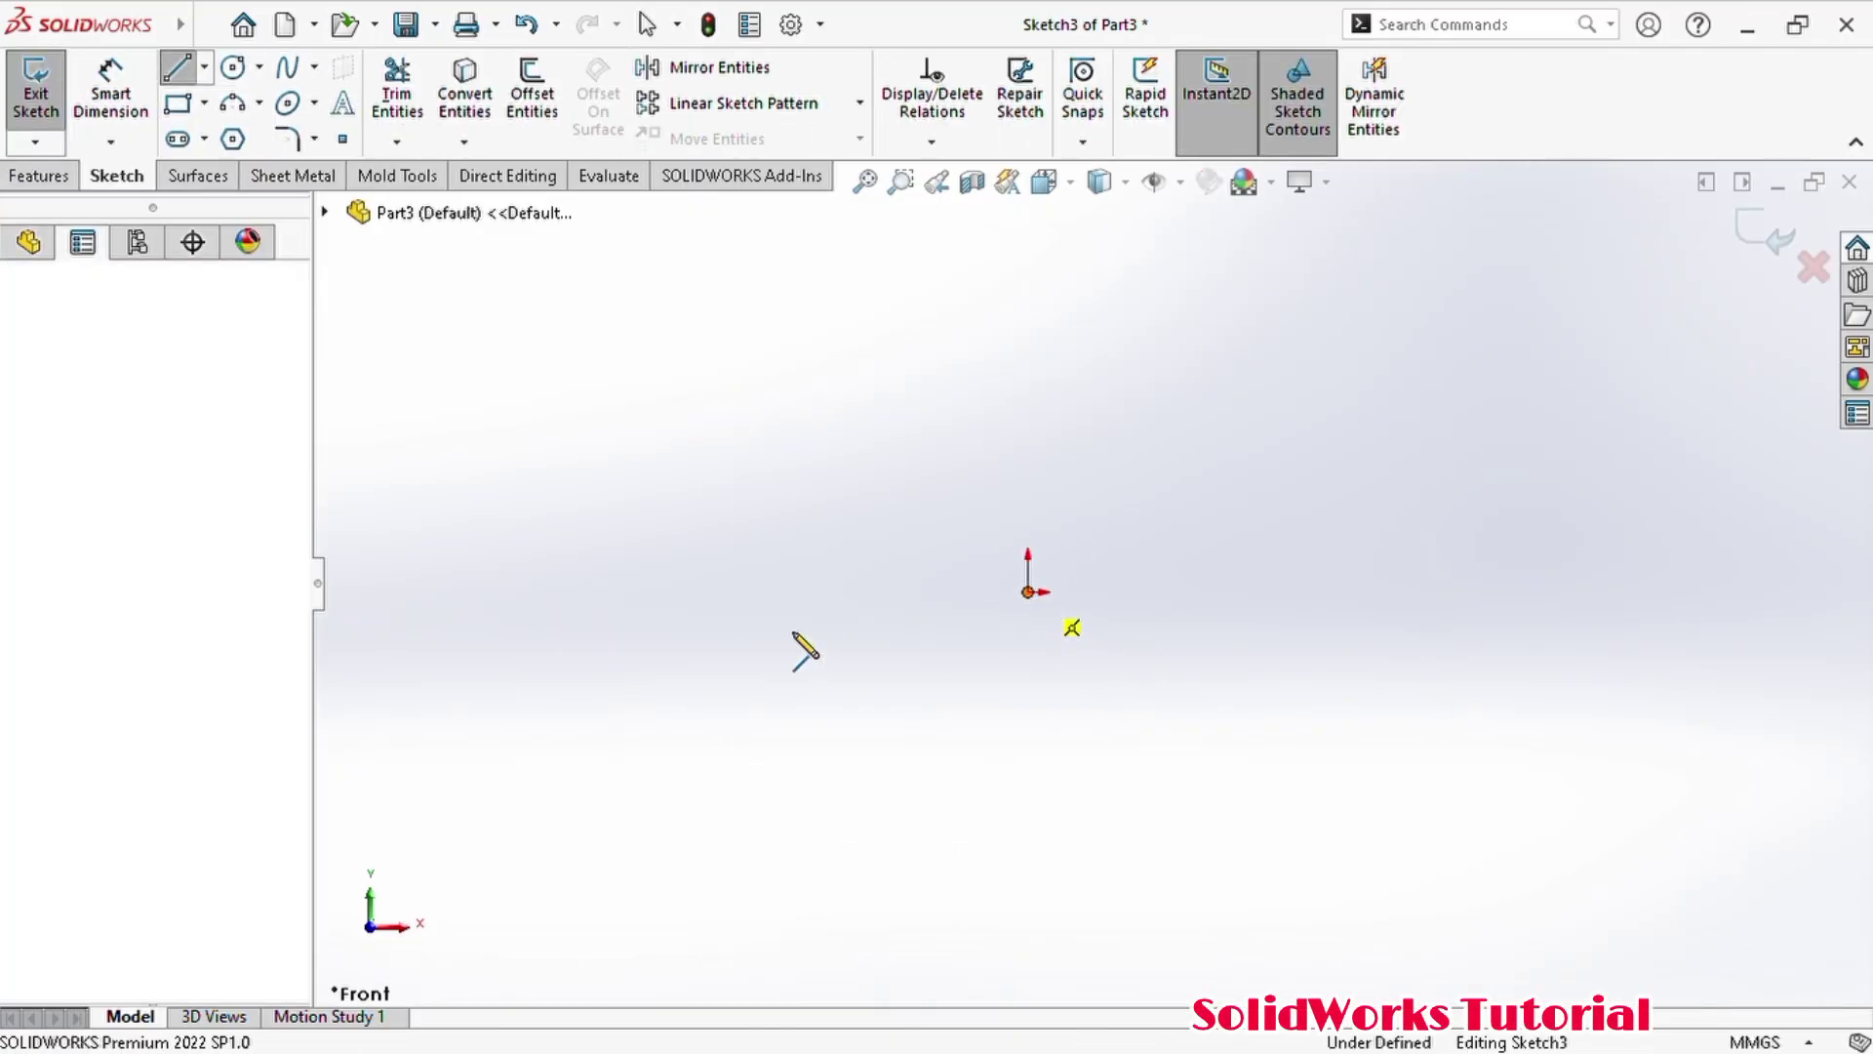
pyautogui.click(653, 592)
pyautogui.press('Escape')
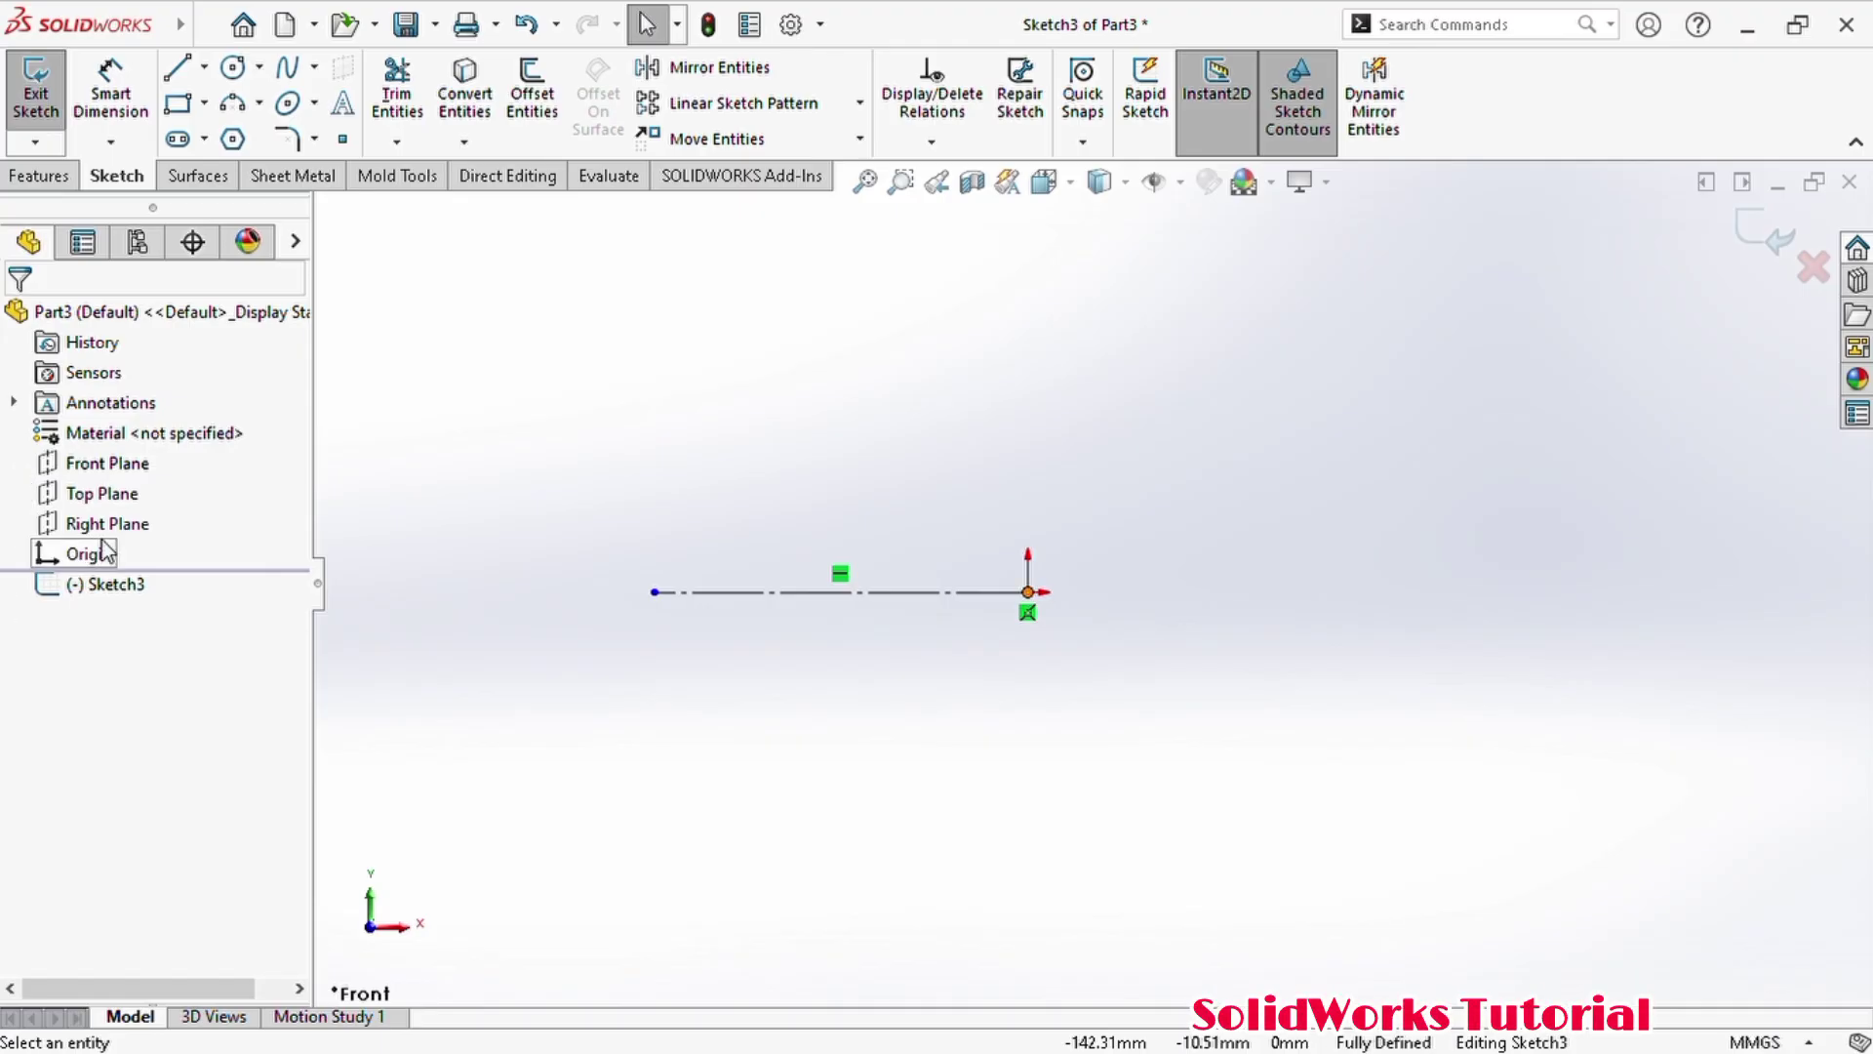
# - Sketch a stepped half-profile from the origin: about 17 mm up, a 35 mm rising taper, a short drop, 45 mm horizontal, and down to the centerline
pyautogui.click(177, 68)
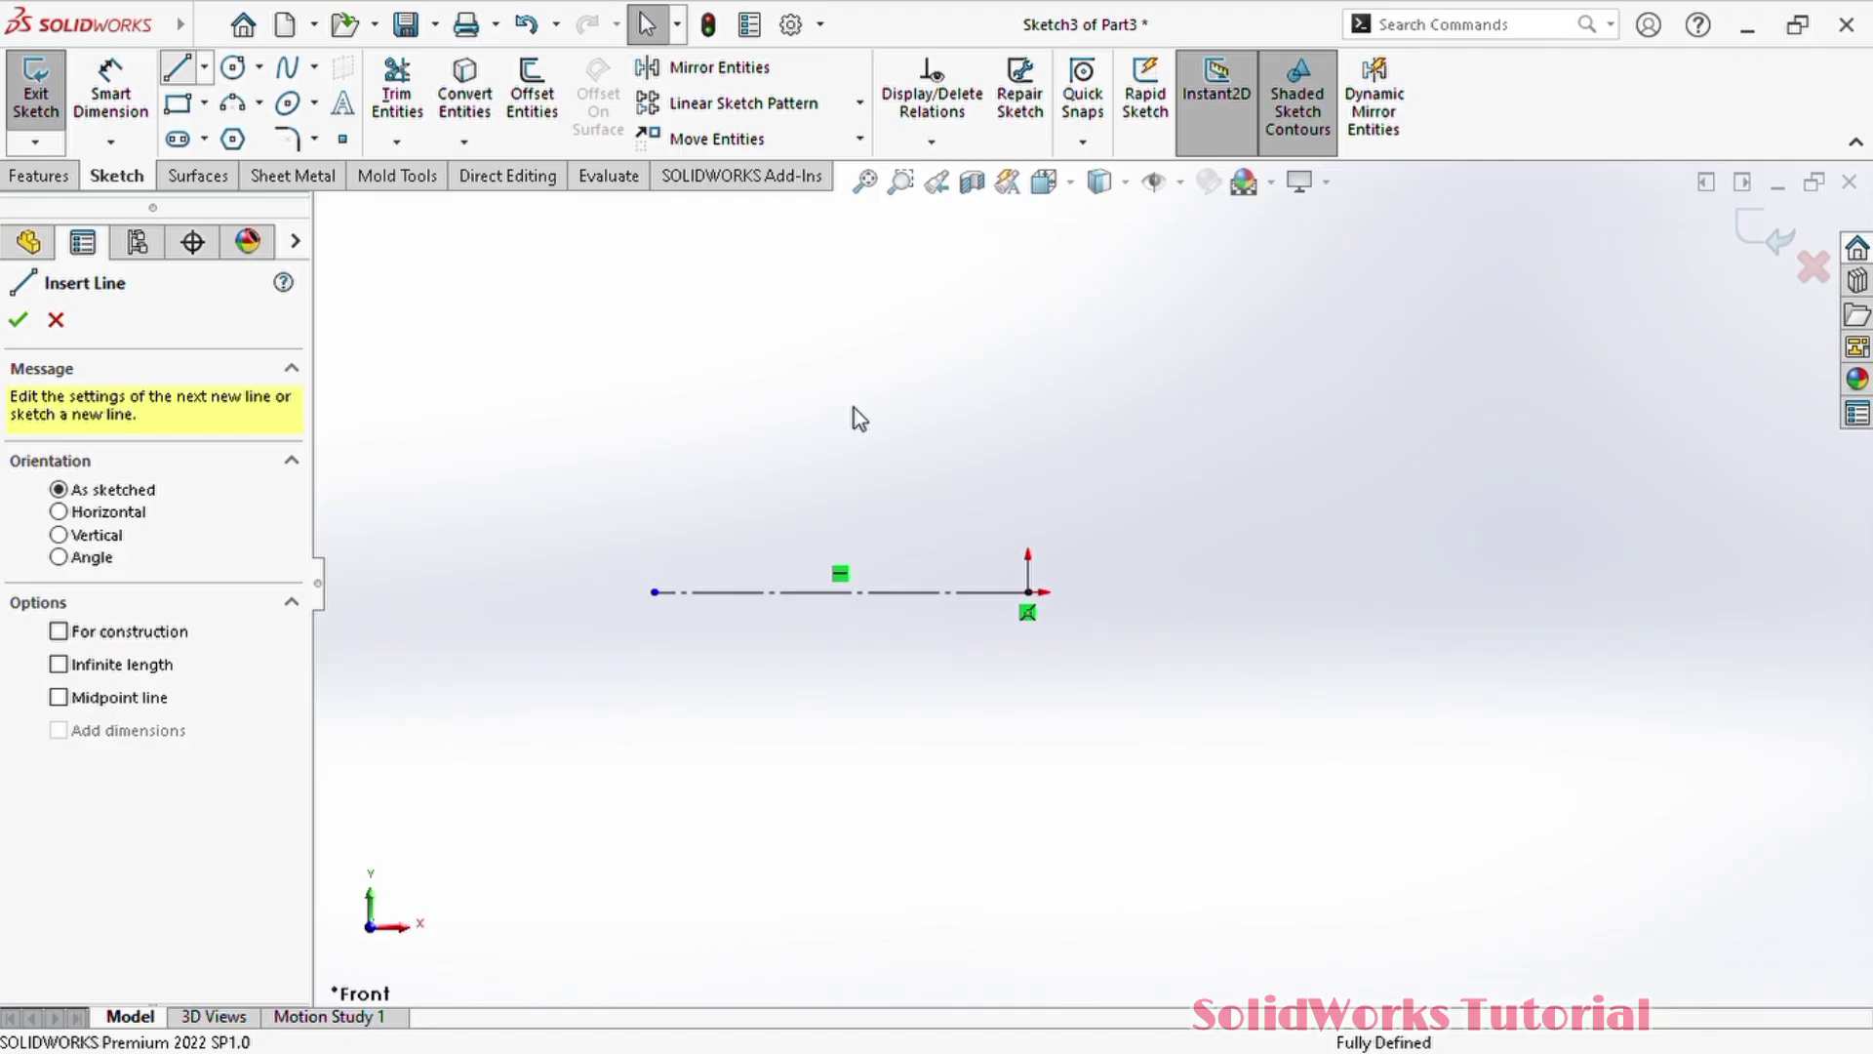
pyautogui.click(1027, 591)
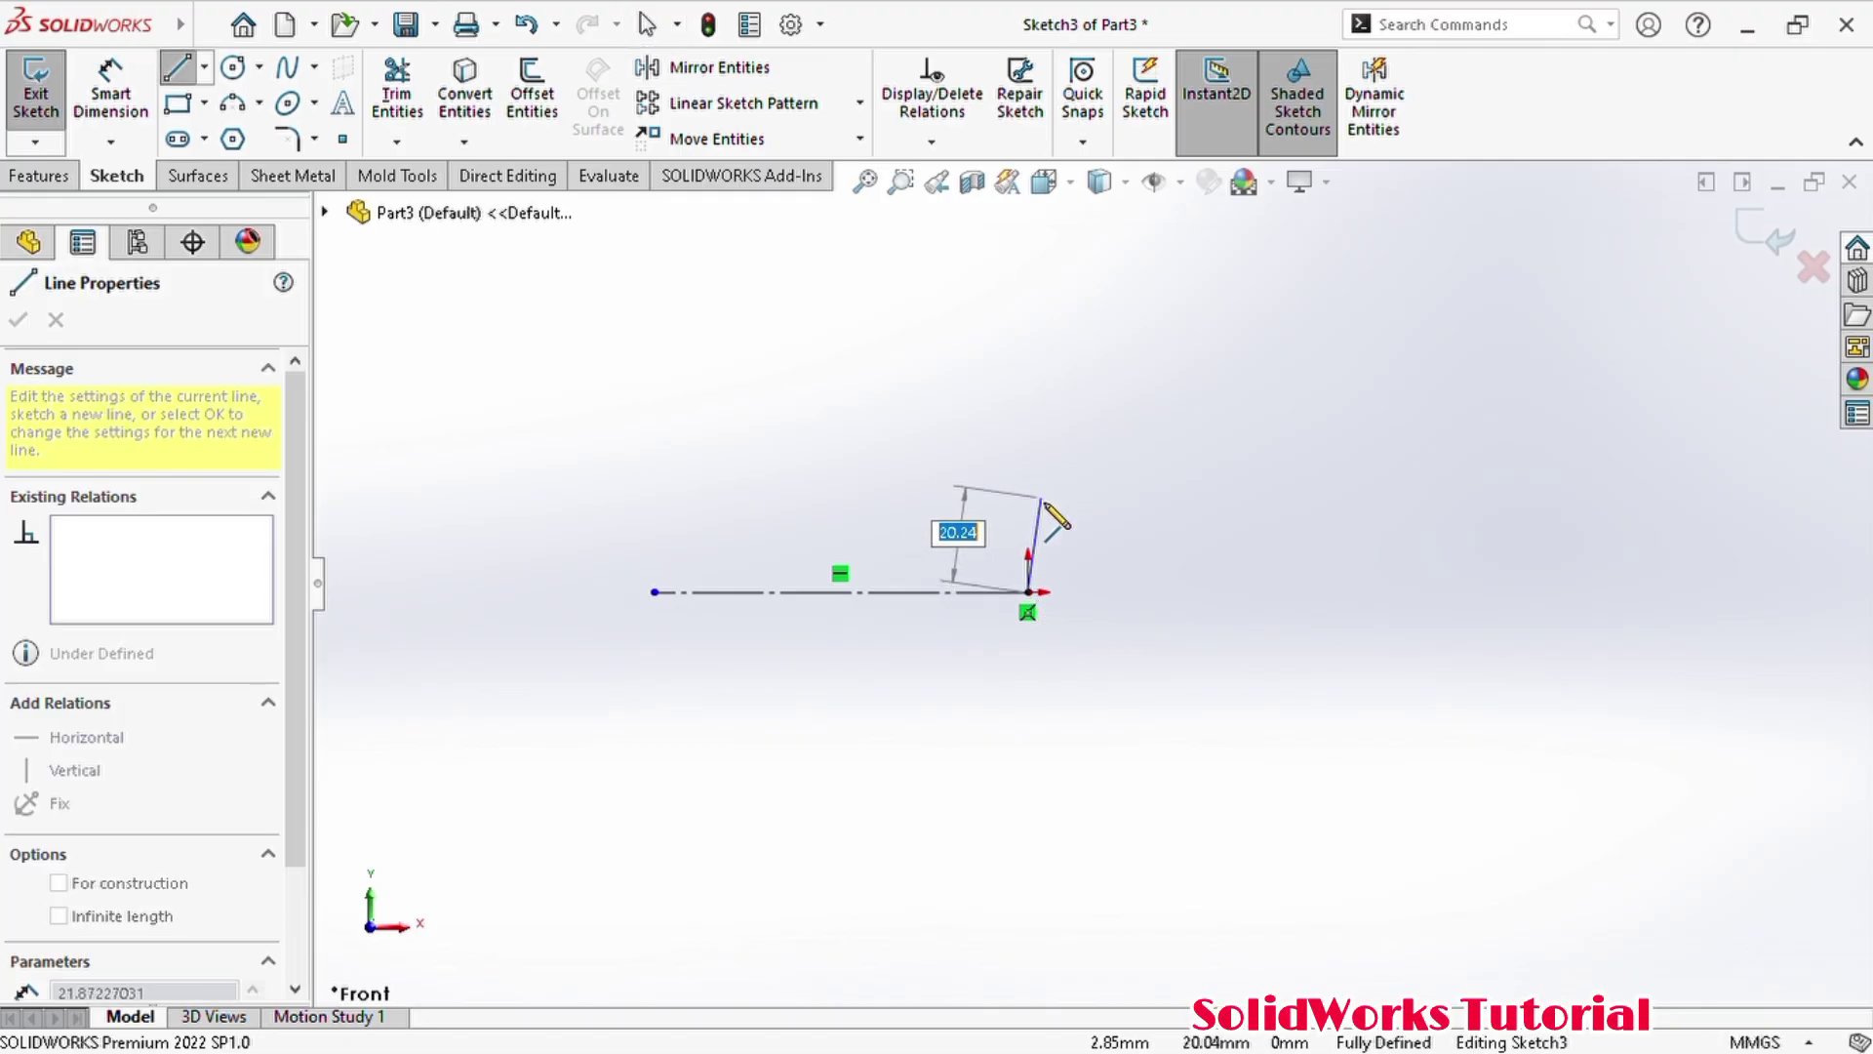
pyautogui.click(1027, 510)
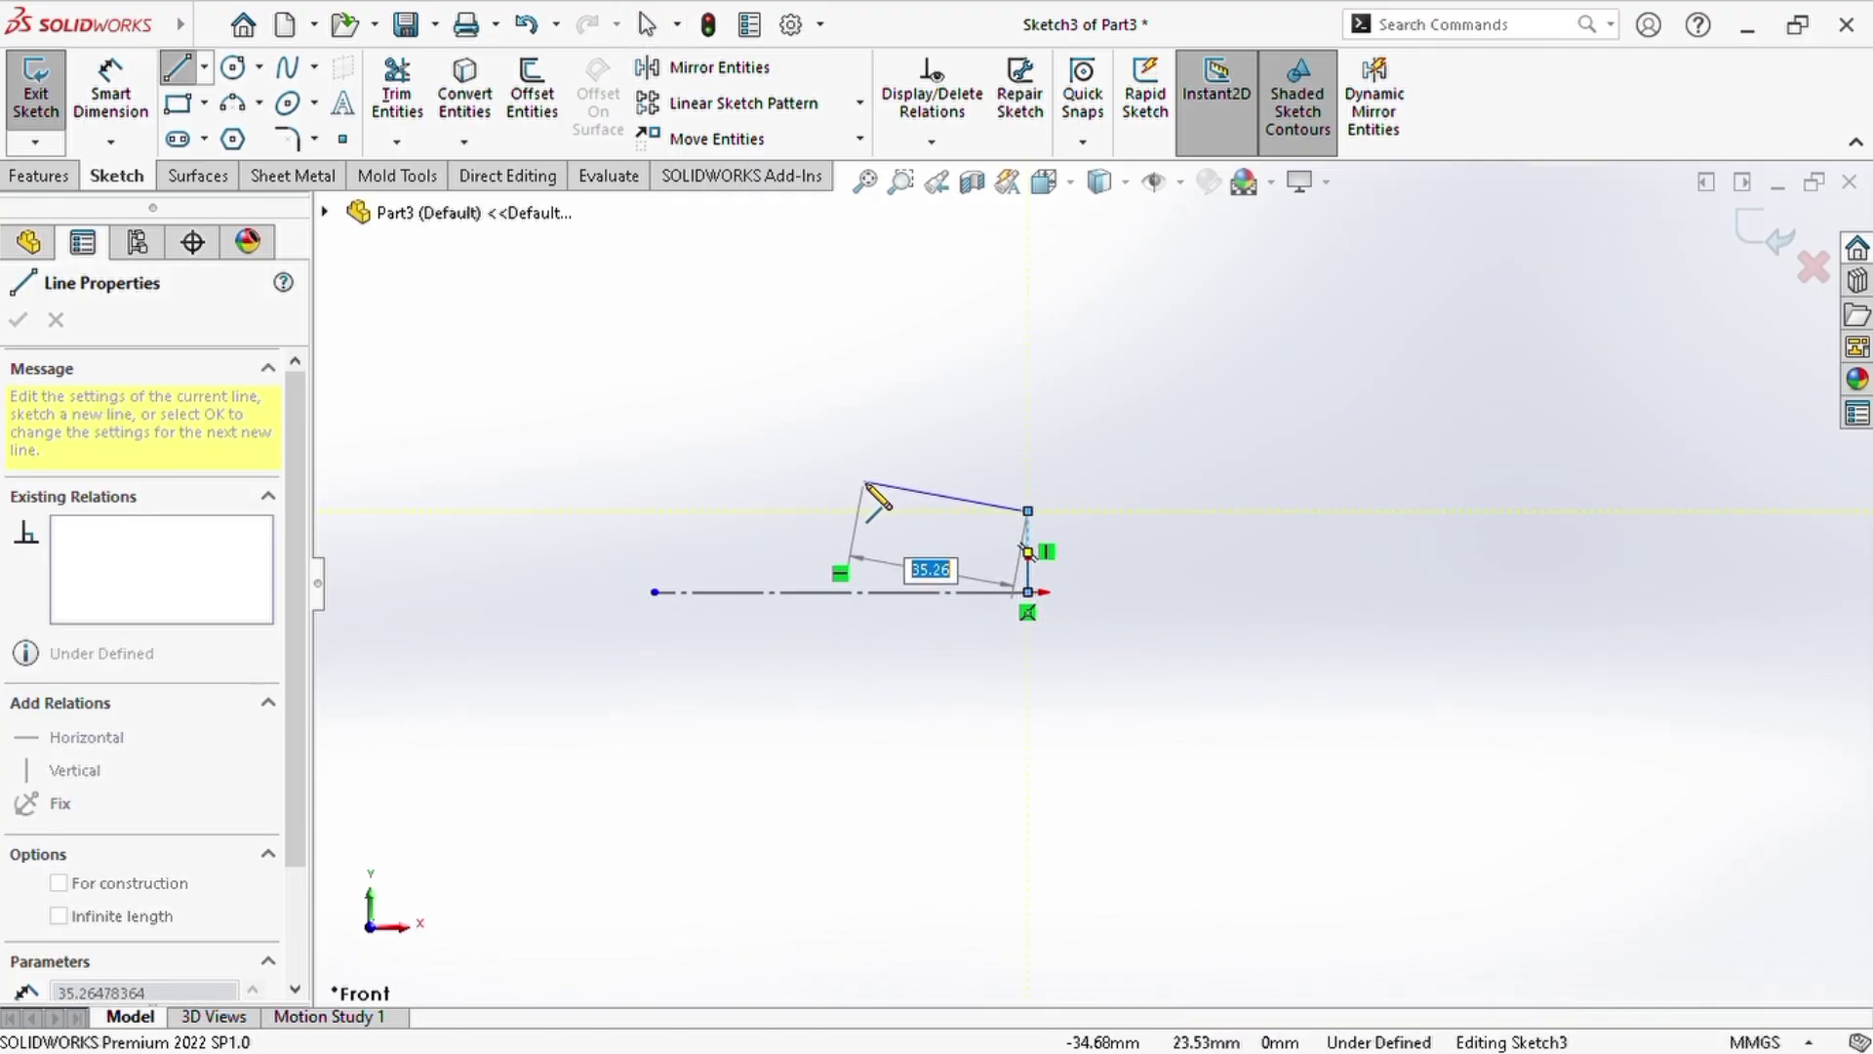
pyautogui.click(863, 480)
pyautogui.click(864, 530)
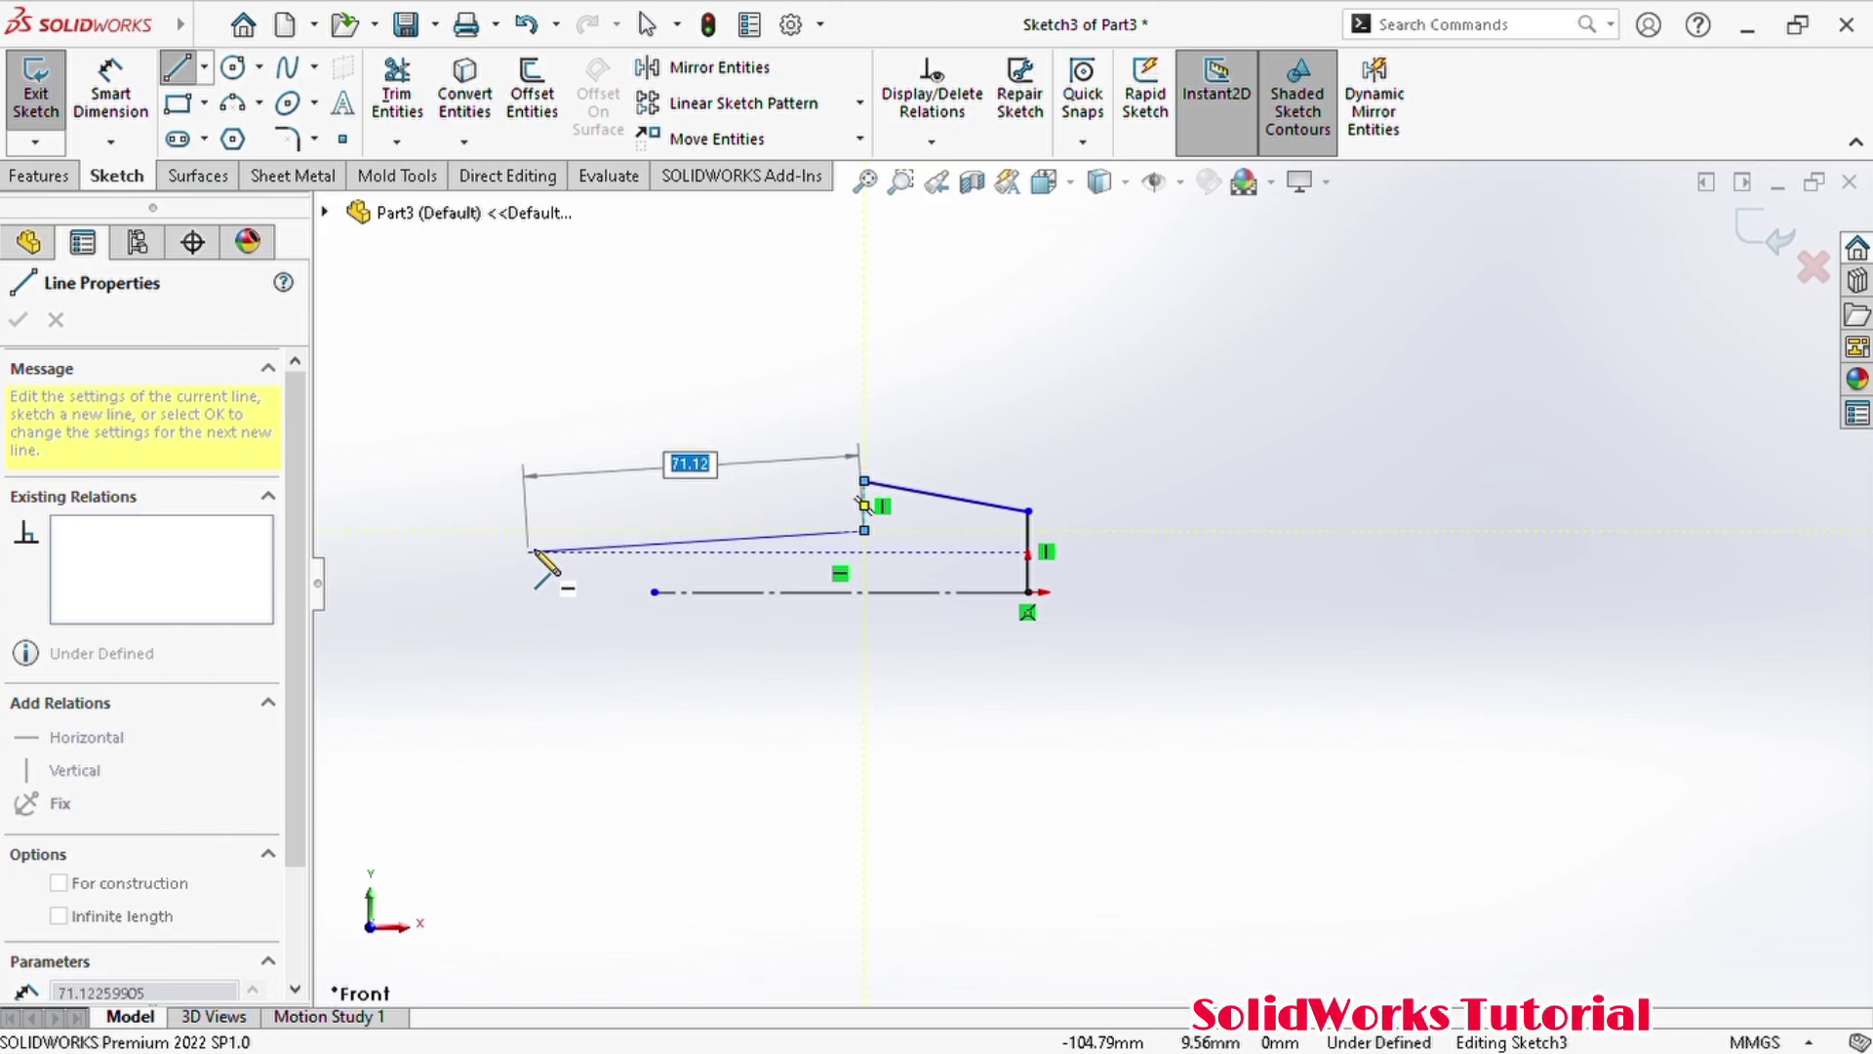
pyautogui.click(653, 530)
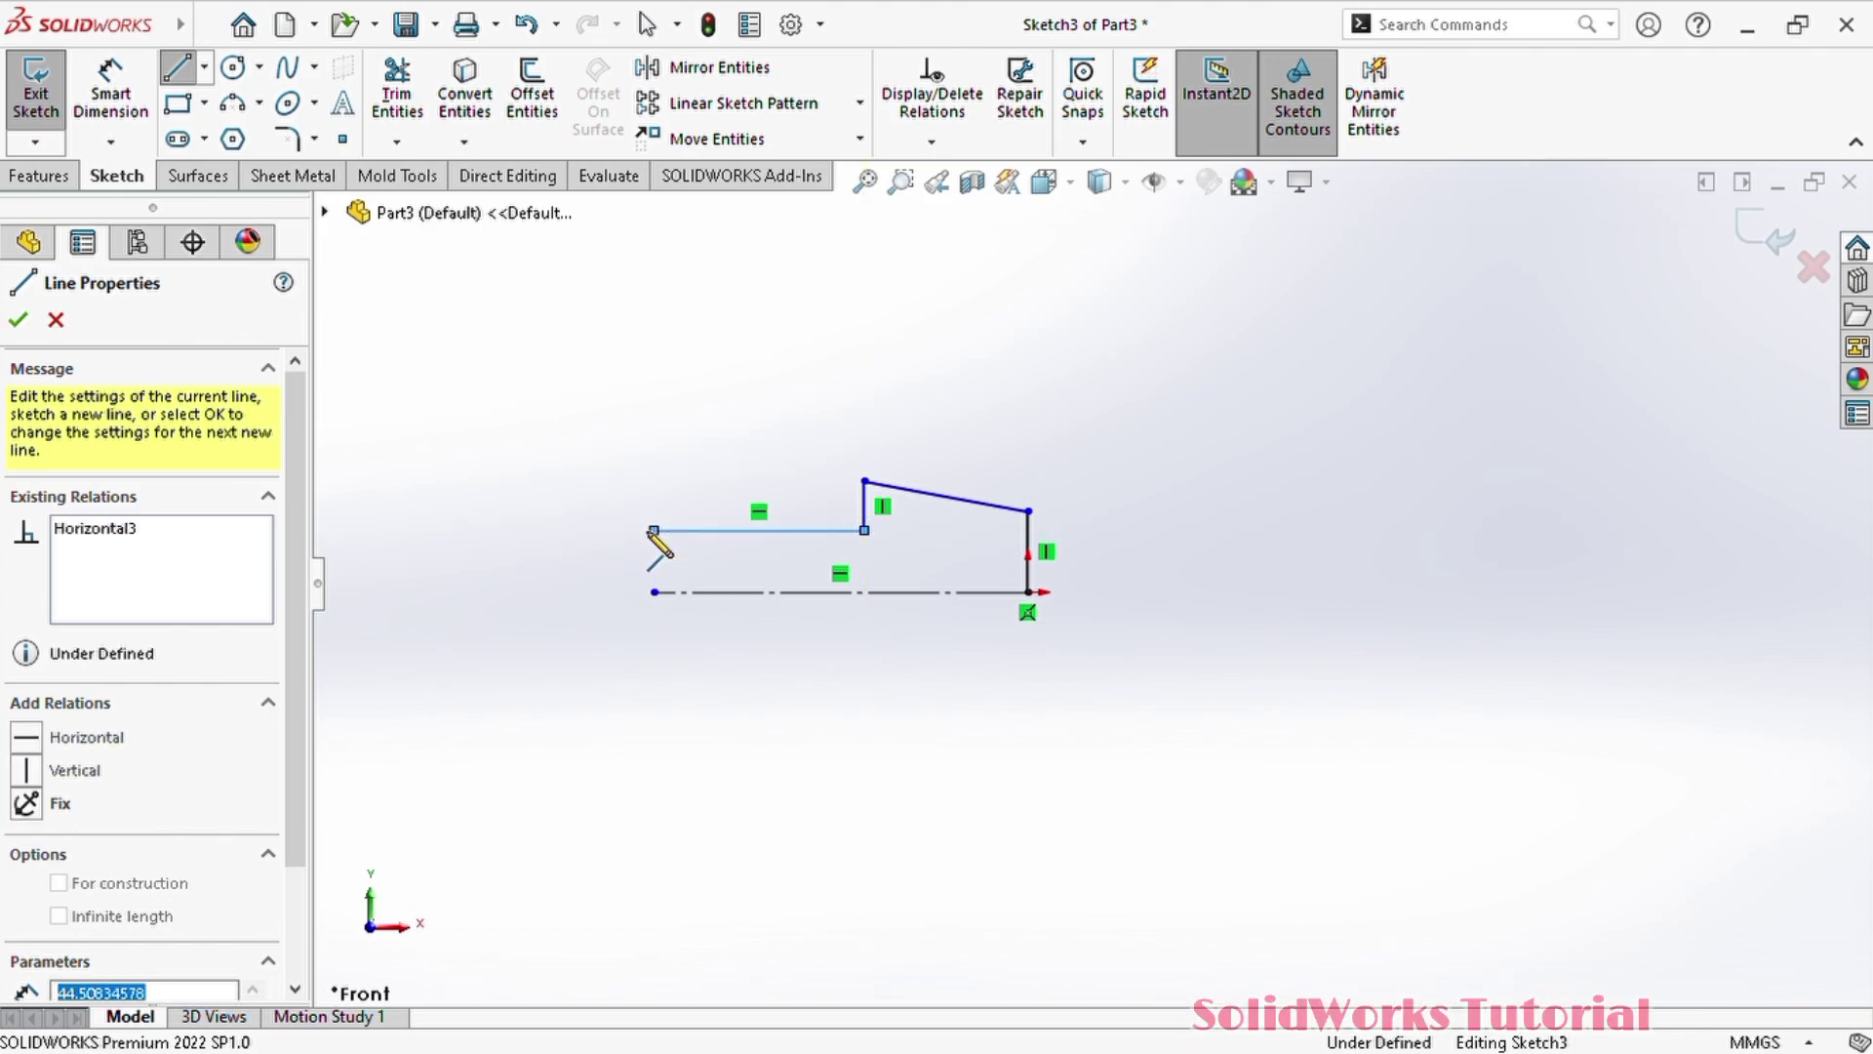
pyautogui.click(654, 591)
pyautogui.press('Escape')
# - Dimension the profile's corner above the origin against the centerline as a 20 mm diameter
pyautogui.scroll(-4, 1052, 540)
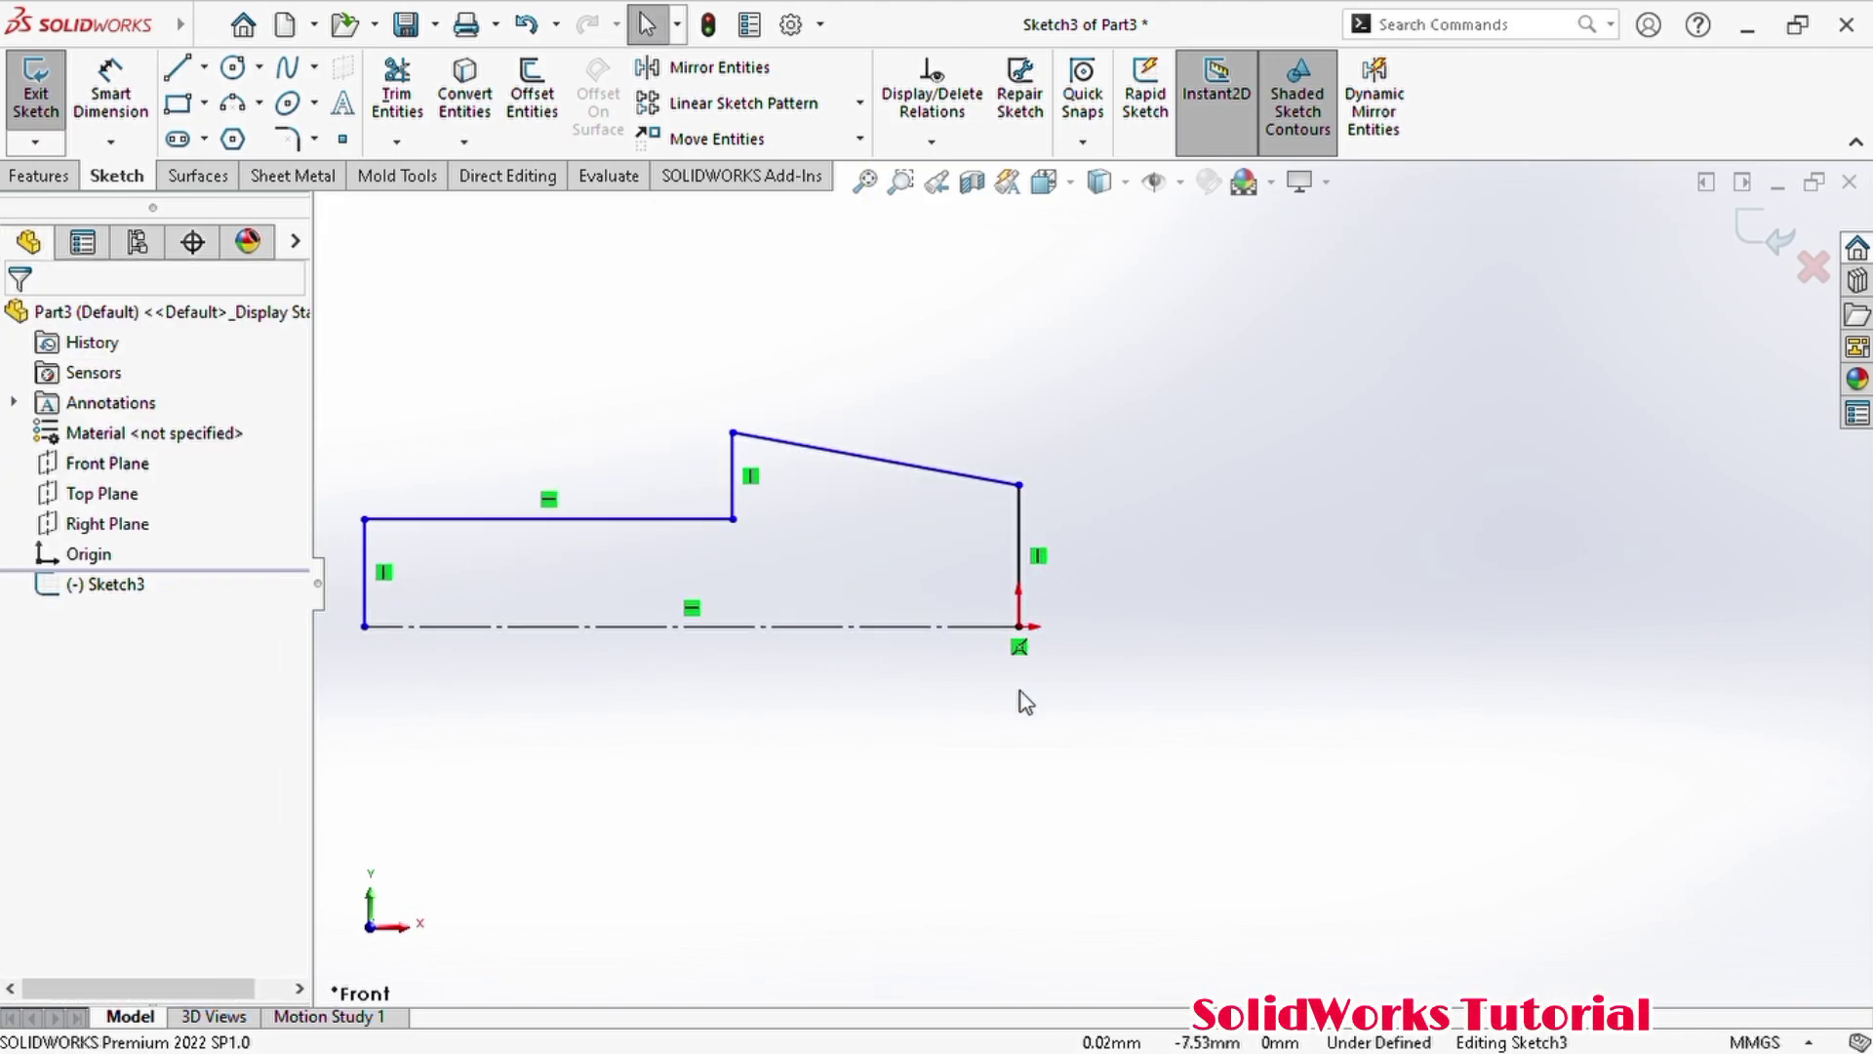
pyautogui.click(1021, 537)
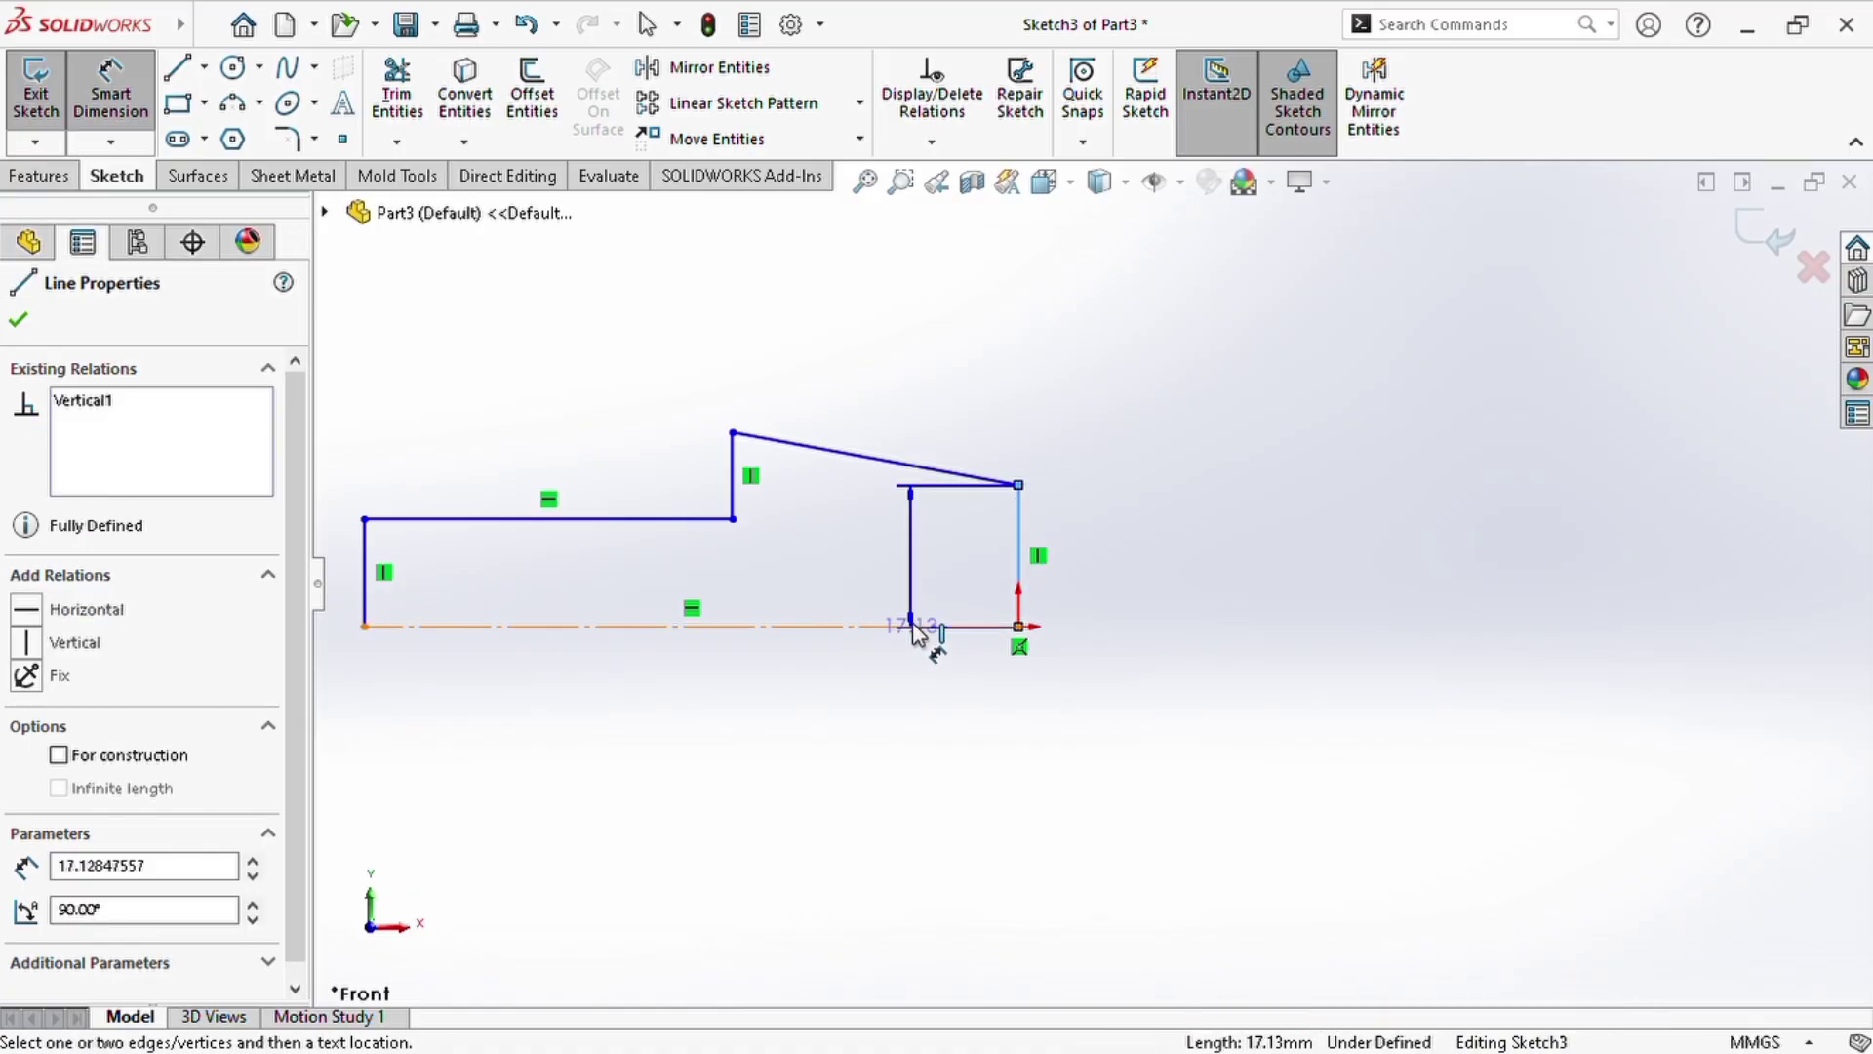
pyautogui.press('Escape')
pyautogui.press('d')
pyautogui.click(1019, 484)
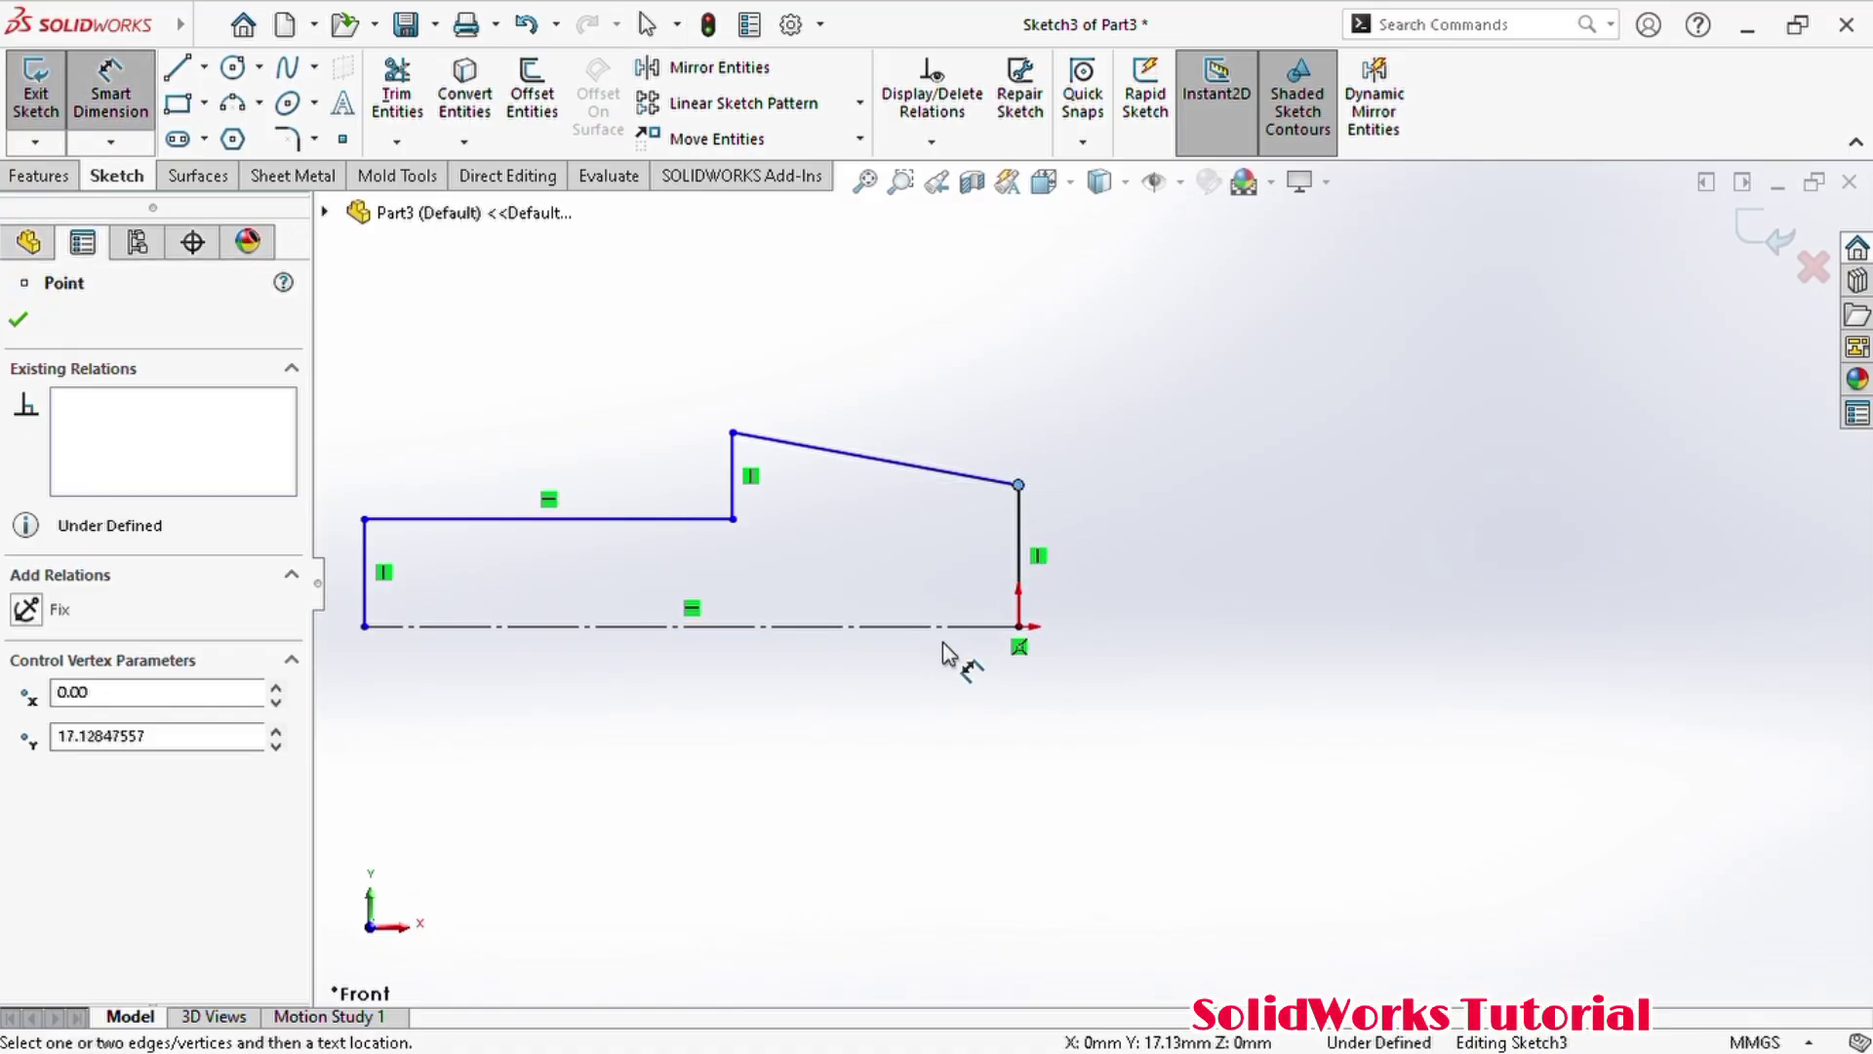
pyautogui.click(986, 626)
pyautogui.click(1206, 691)
pyautogui.write('20')
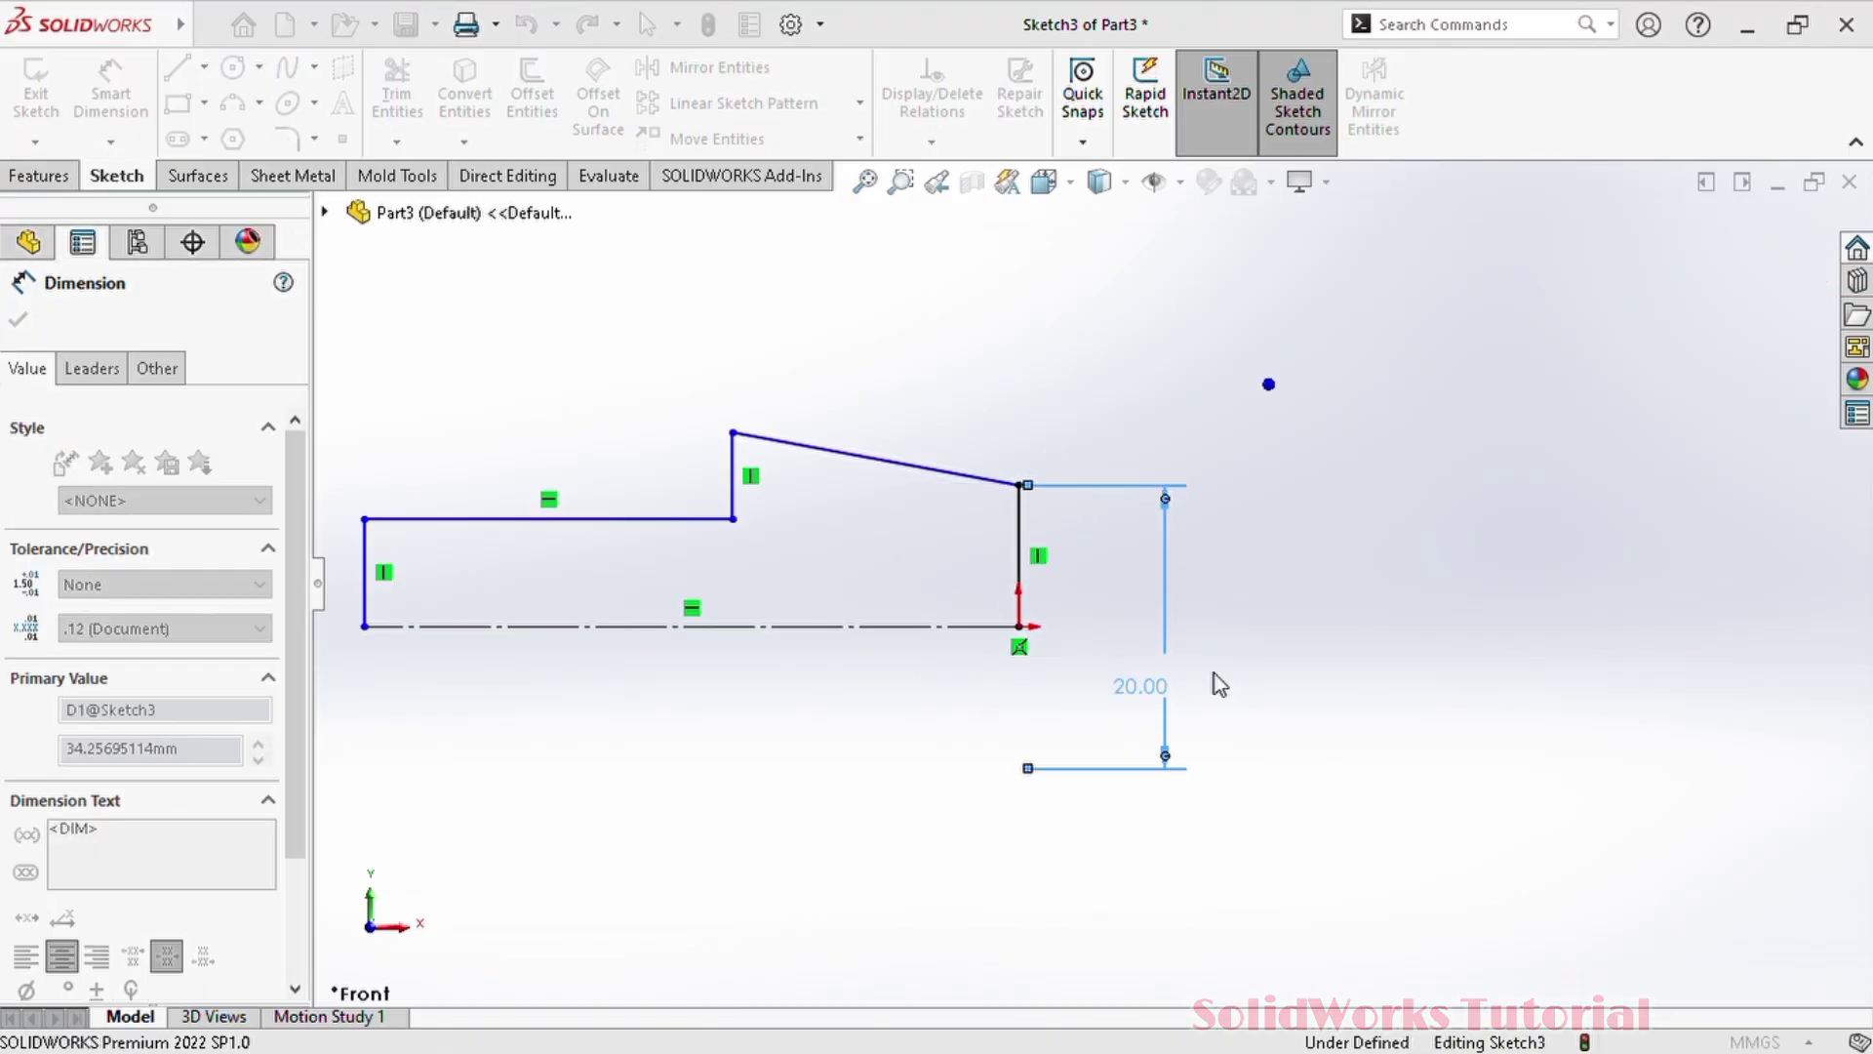
pyautogui.press('Return')
# - Set the overall length between the profile's two vertical end lines to 100 mm
pyautogui.click(1045, 558)
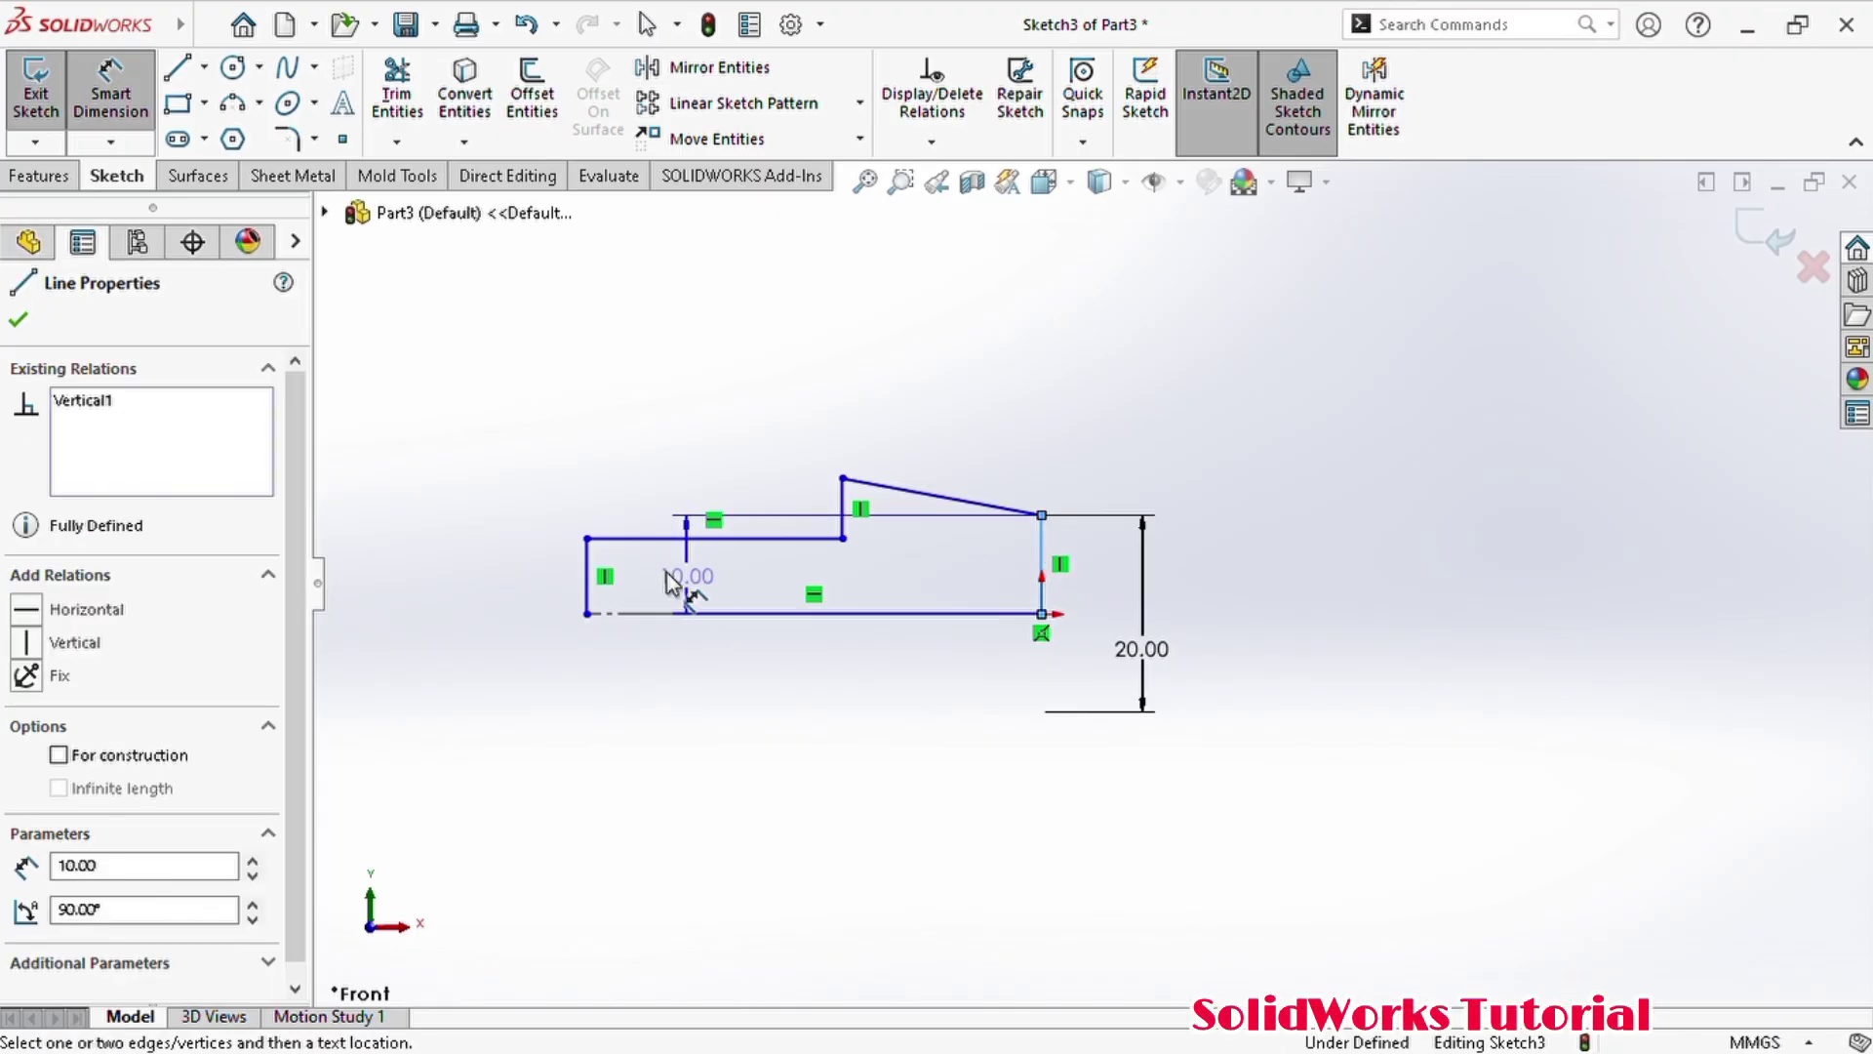
pyautogui.click(589, 574)
pyautogui.click(844, 256)
pyautogui.write('100')
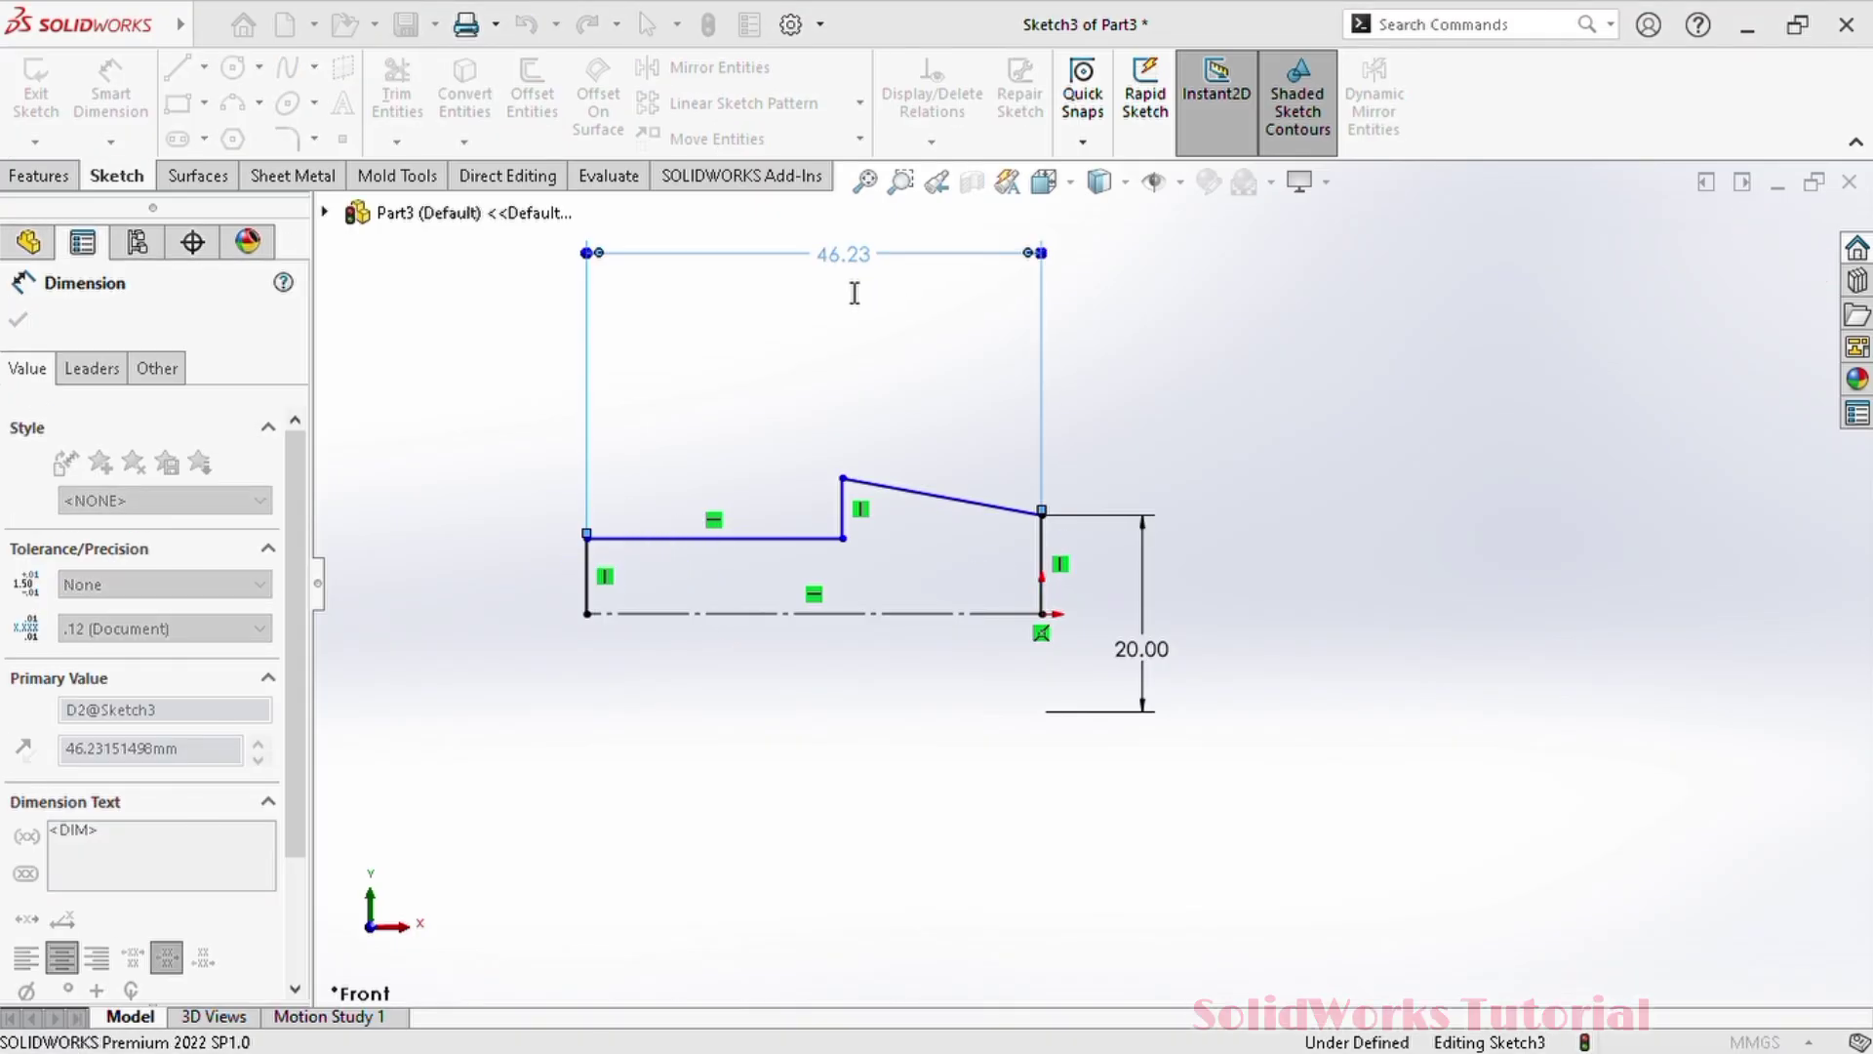
pyautogui.press('Return')
pyautogui.press('Escape')
# - Dimension the tapered section from the step line to the end line at the origin as 40 mm
pyautogui.moveTo(956, 794); pyautogui.dragTo(951, 624, button='right')
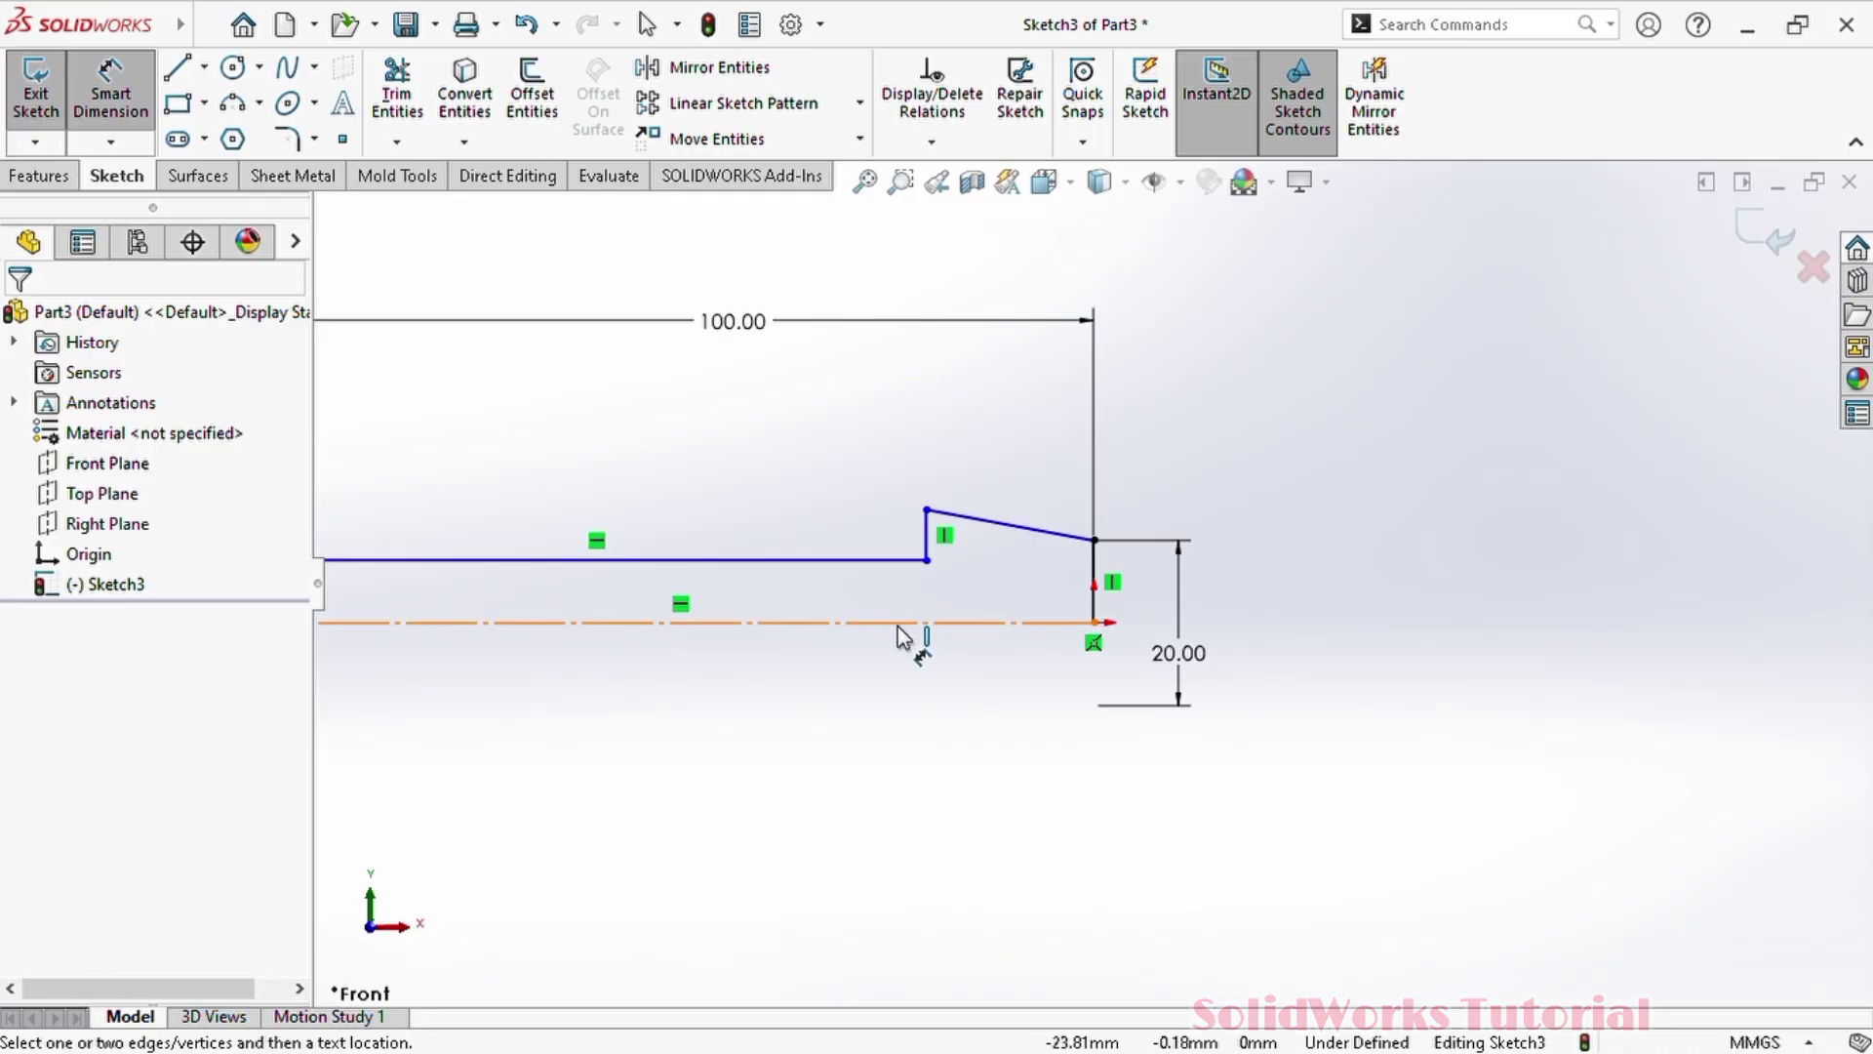
pyautogui.click(927, 535)
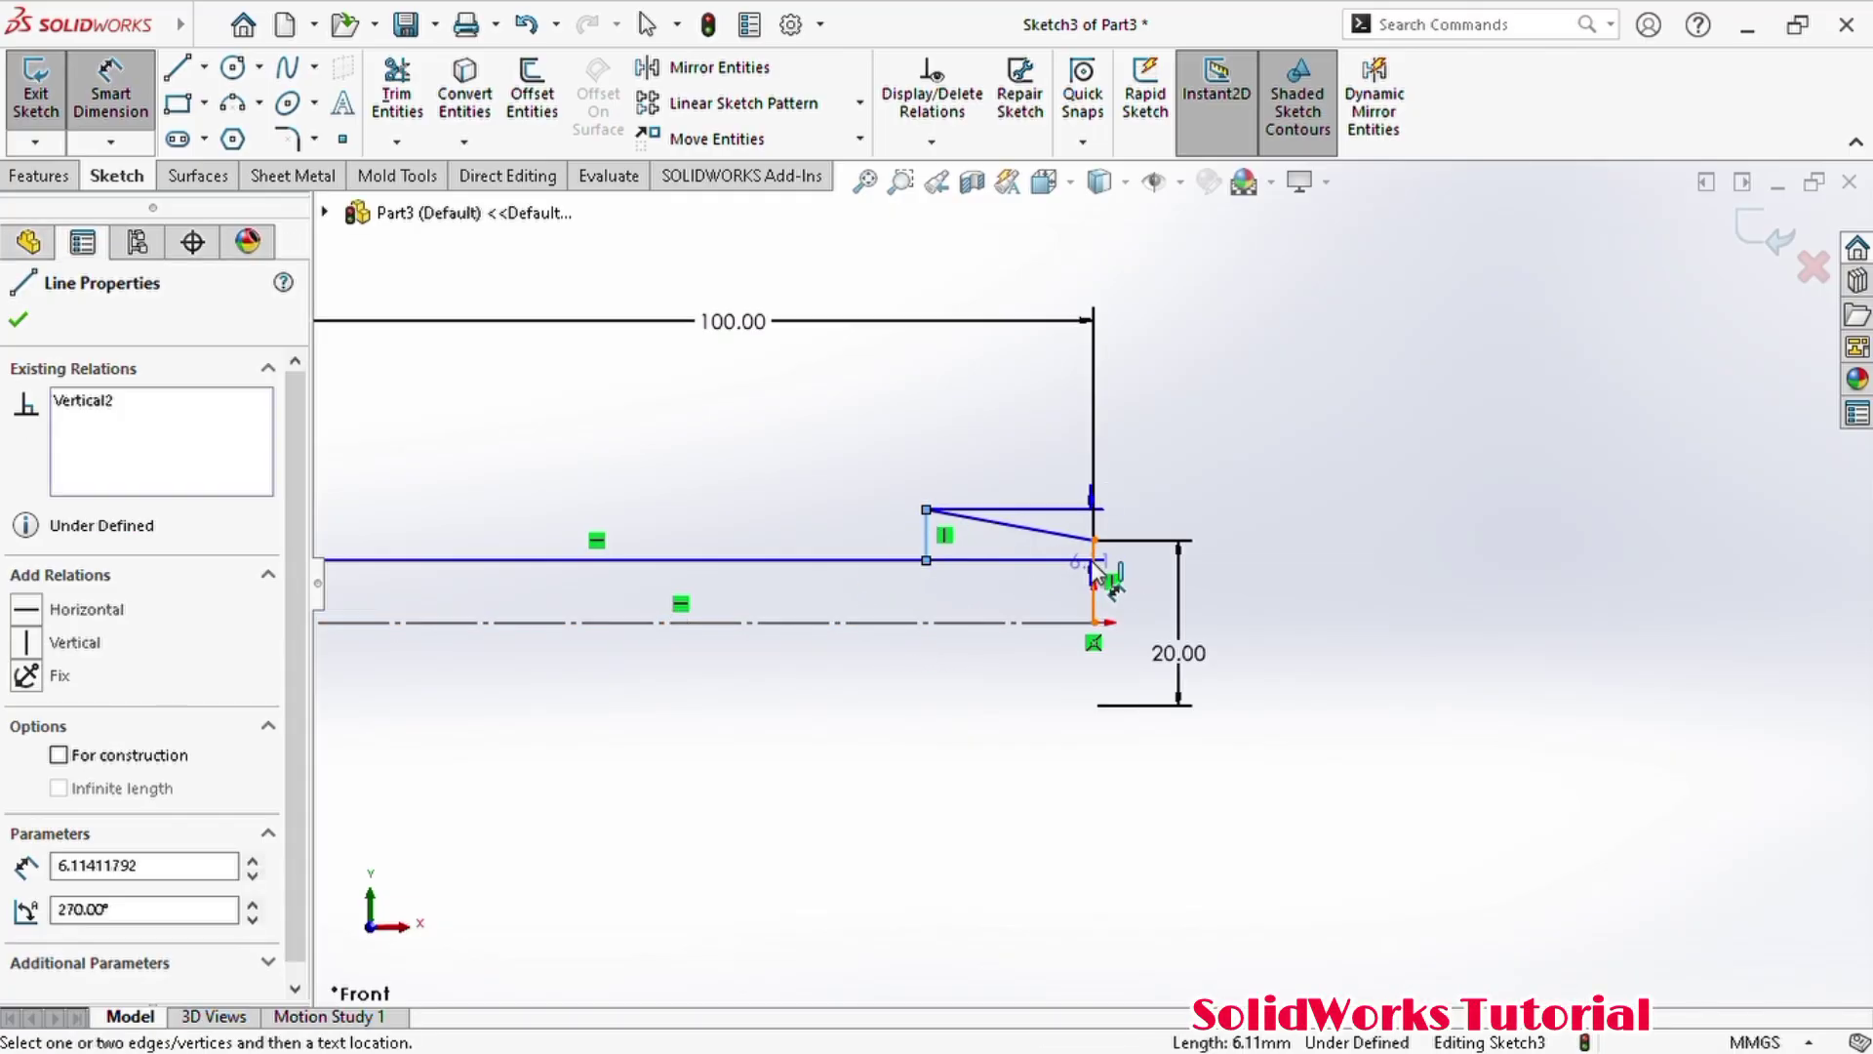
pyautogui.click(1095, 576)
pyautogui.click(969, 425)
pyautogui.write('40')
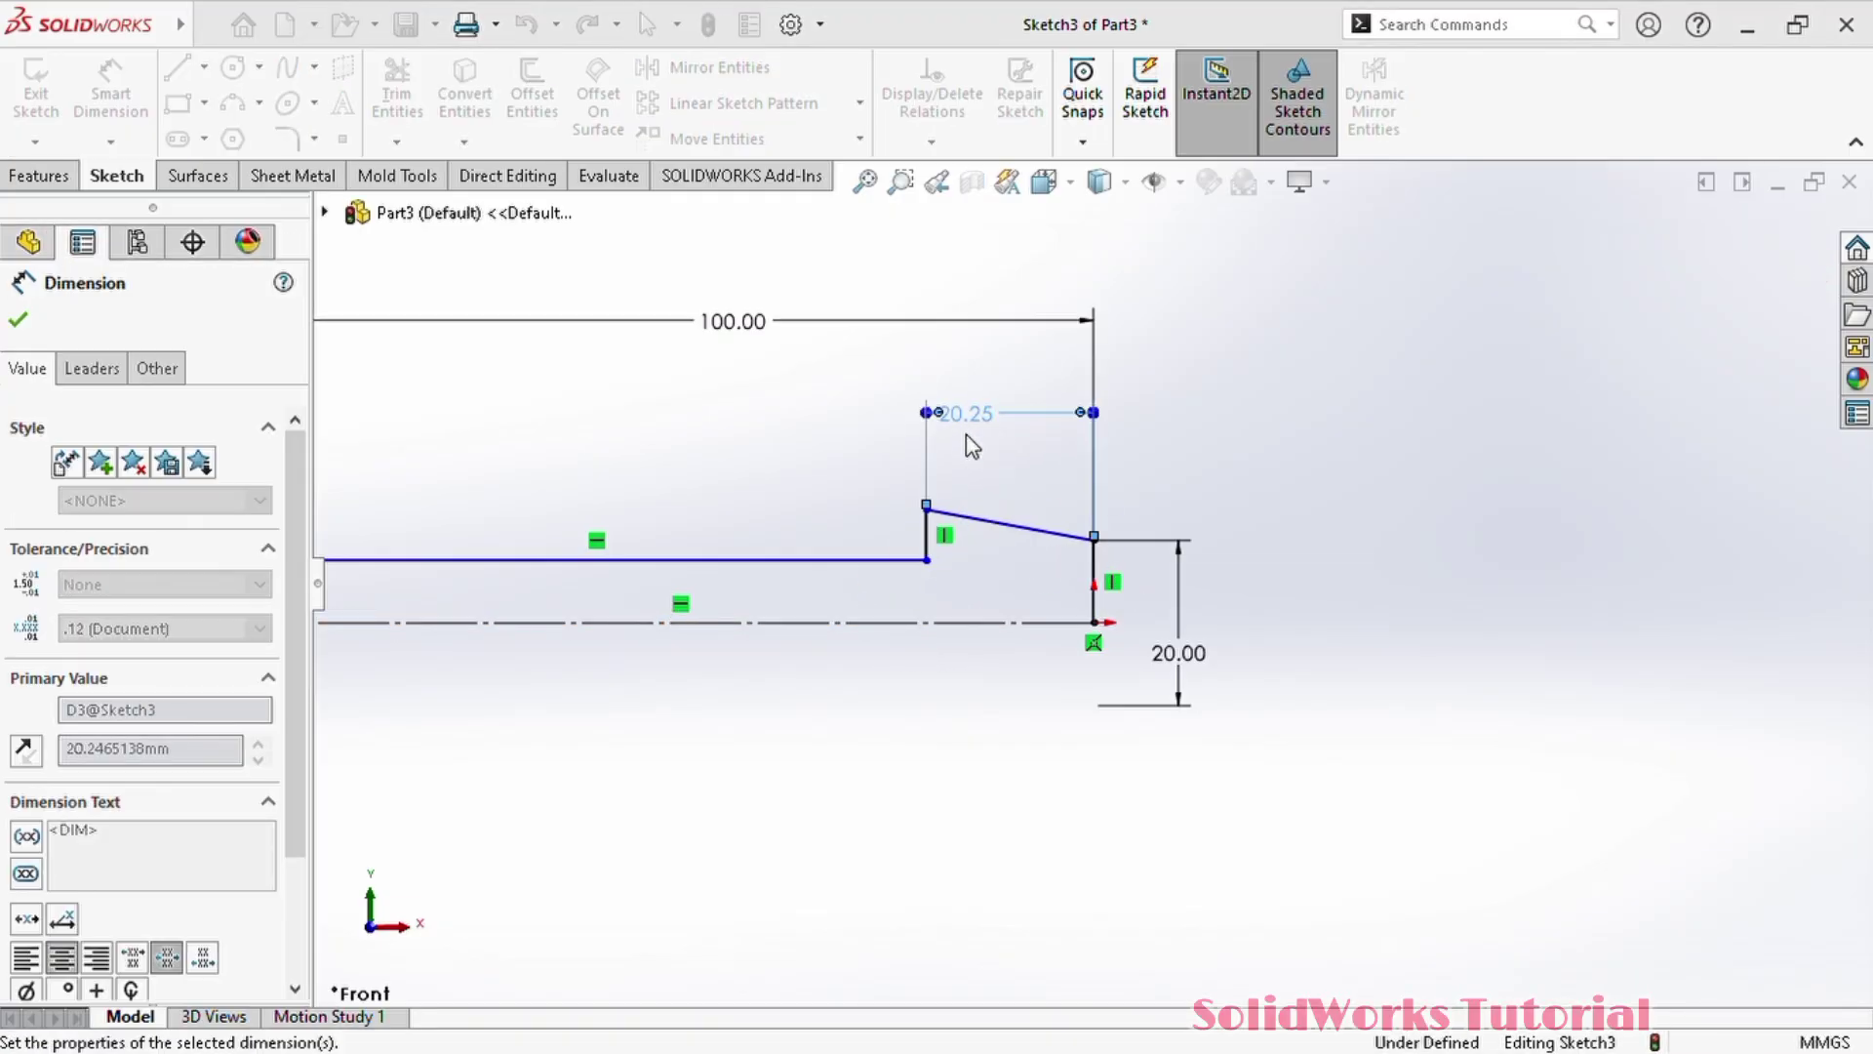
pyautogui.press('Return')
# - Dimension the upper corner of the step against the centerline as a 25 mm diameter
pyautogui.scroll(1, 1370, 441)
pyautogui.scroll(-1, 1369, 441)
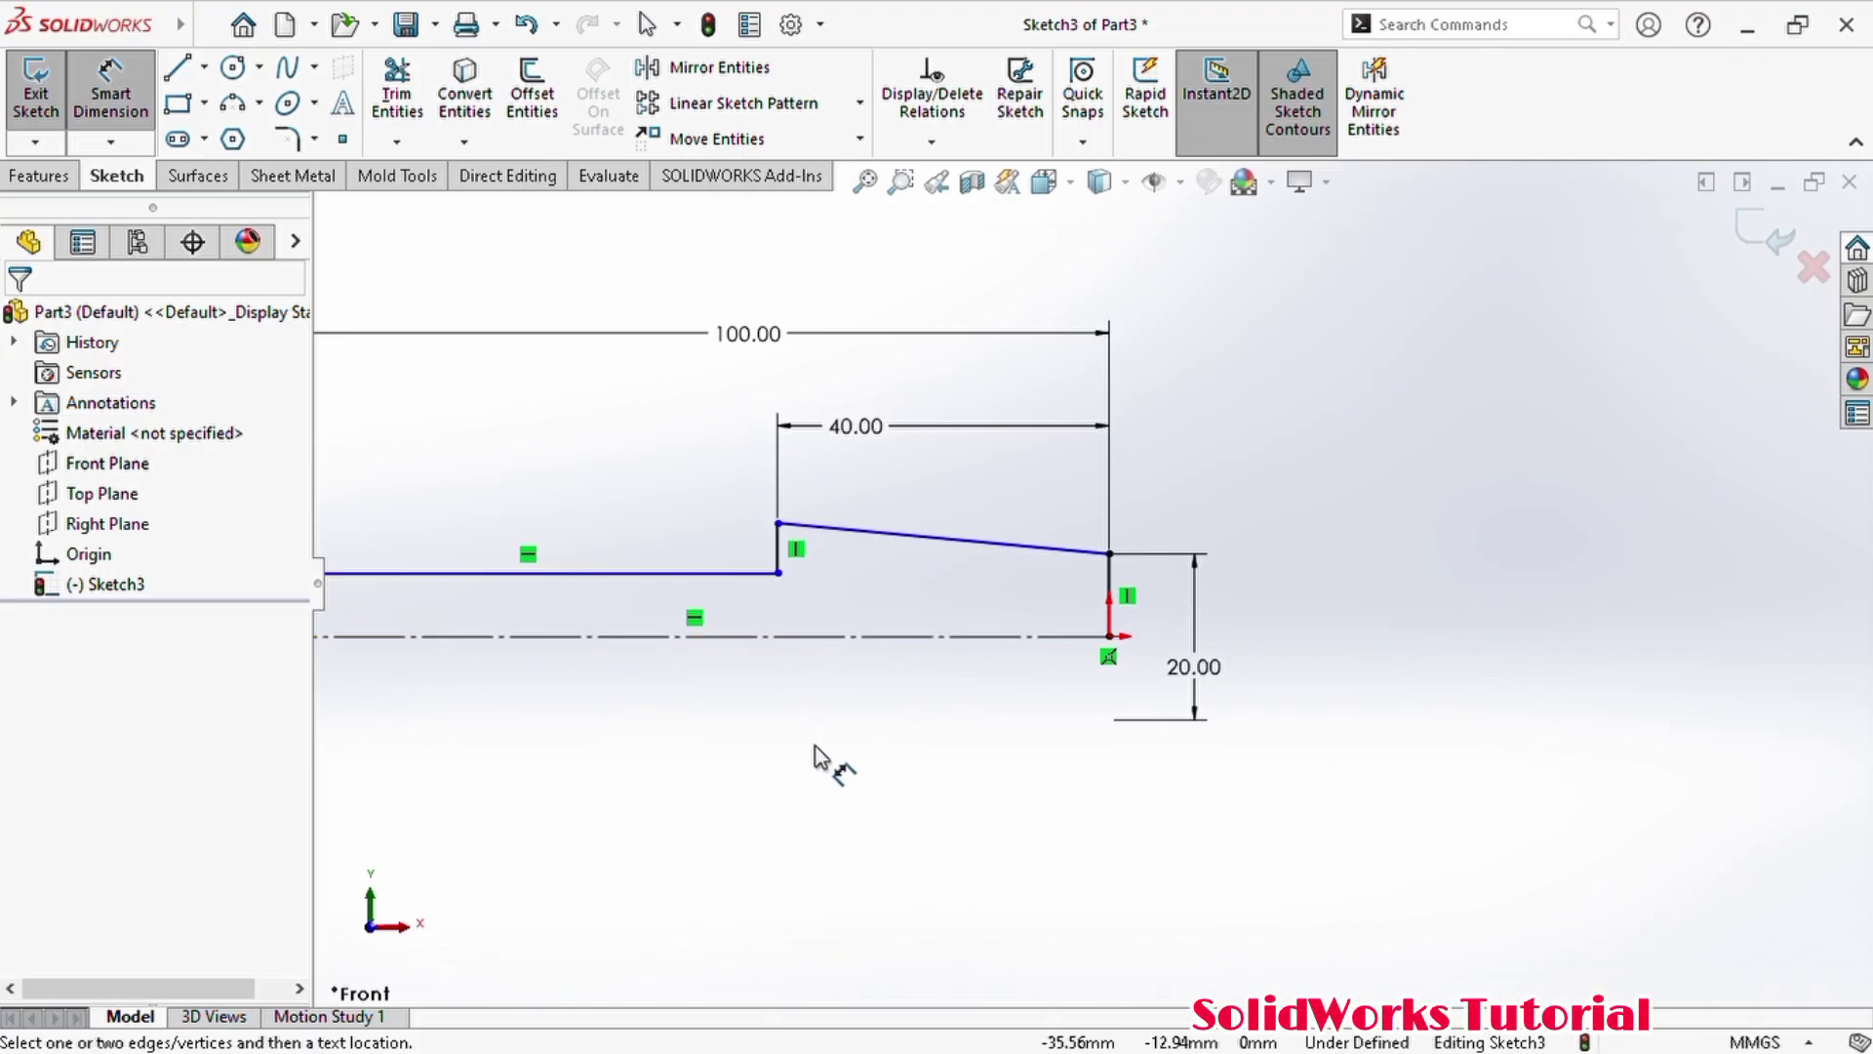
pyautogui.scroll(-2, 1147, 598)
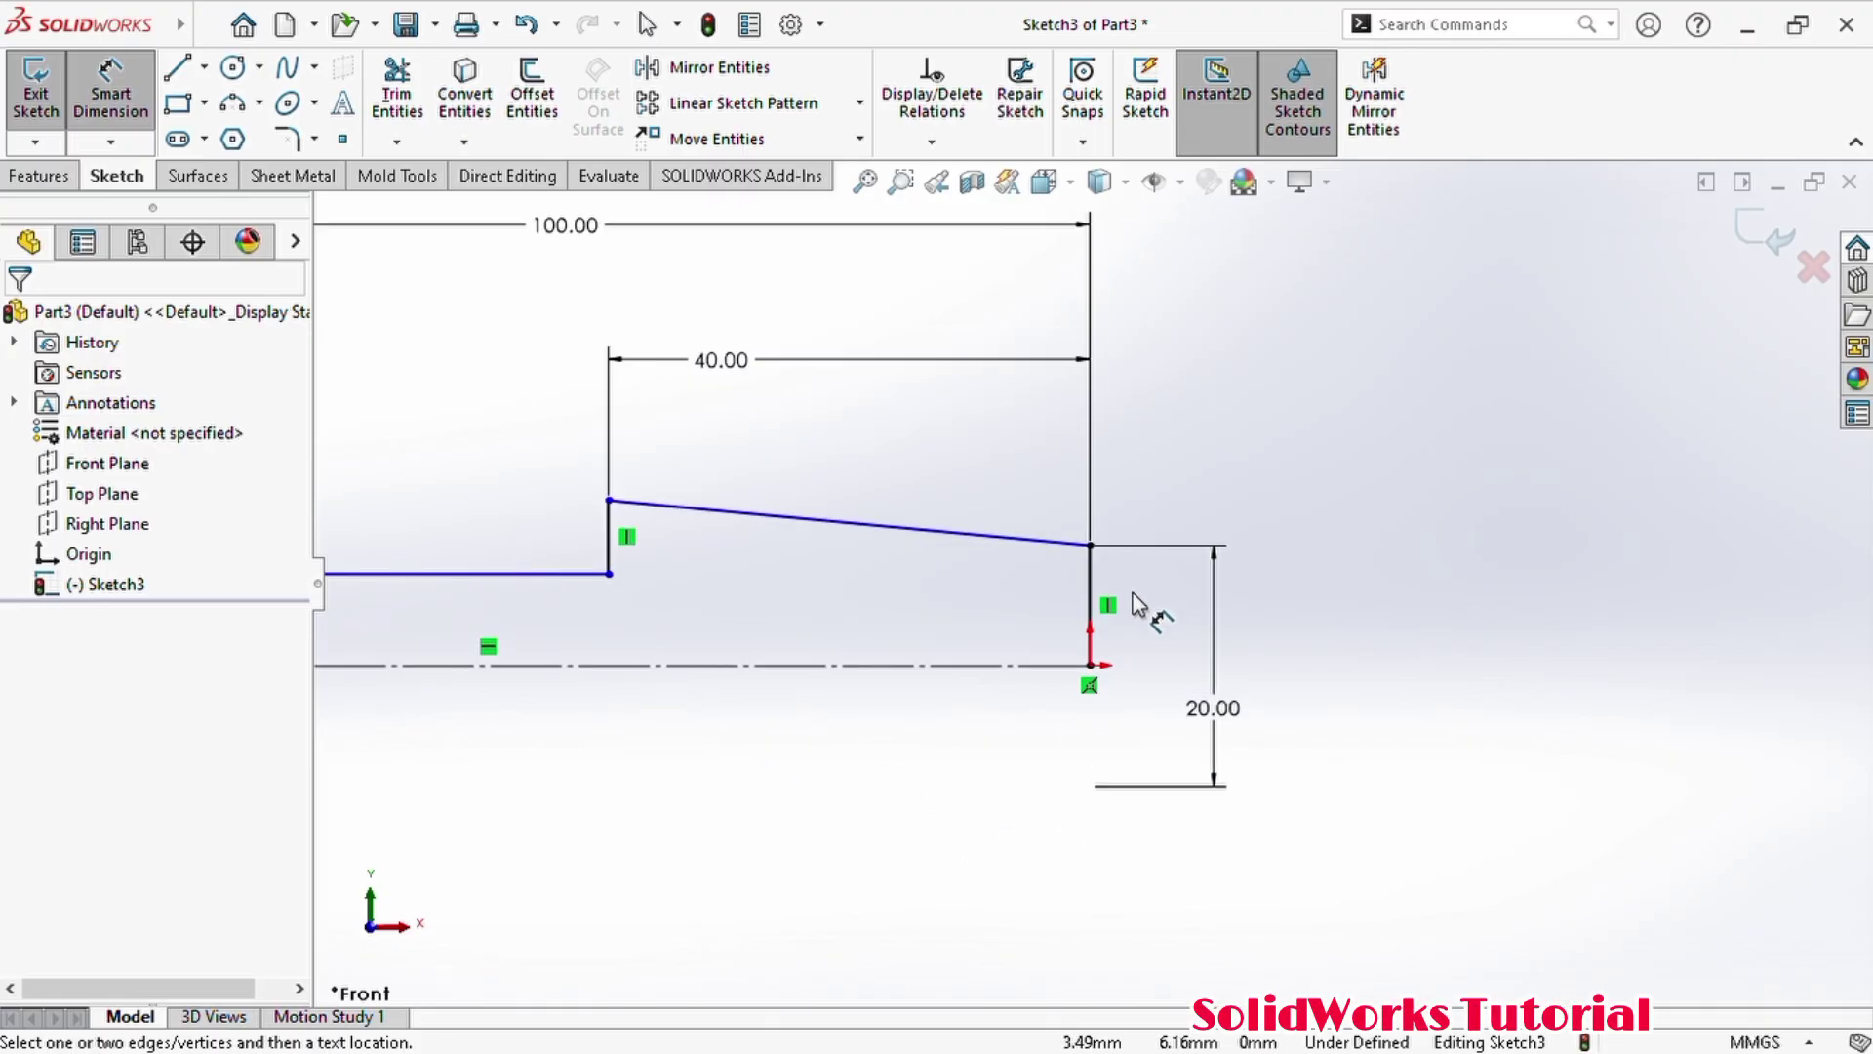
pyautogui.scroll(2, 1142, 597)
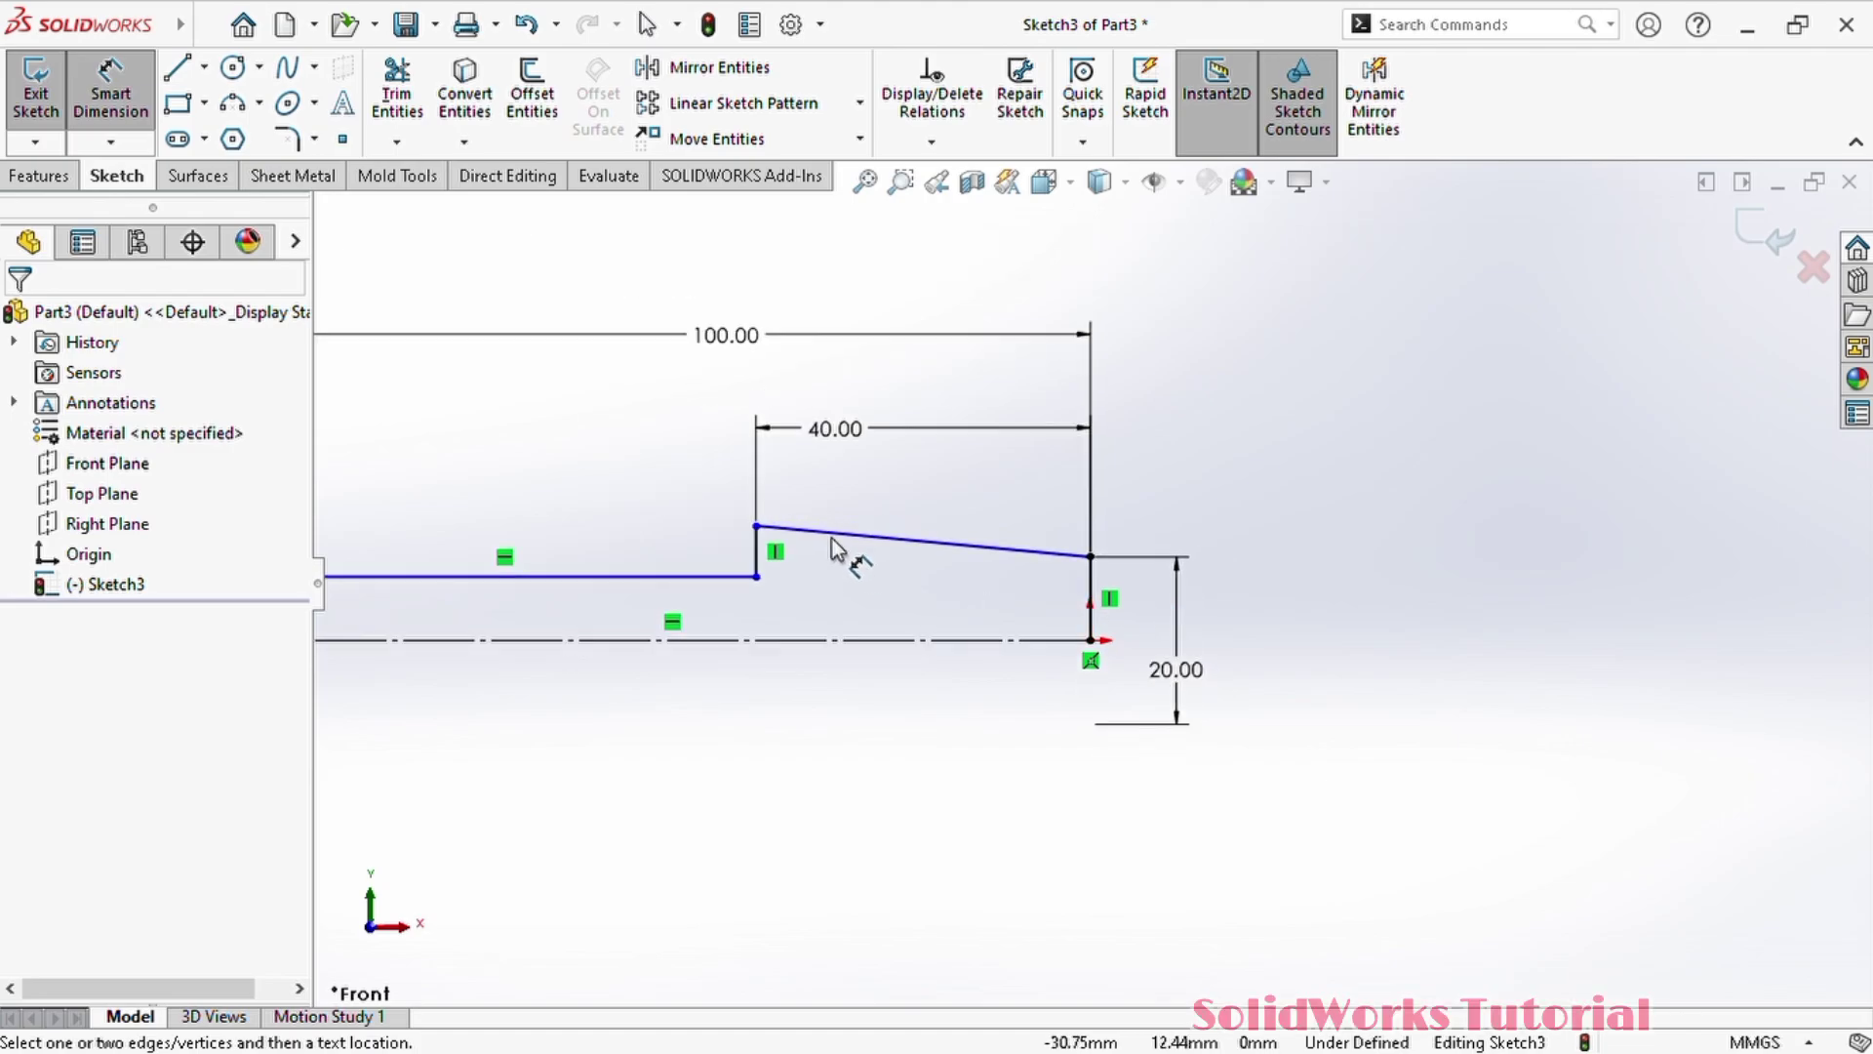
pyautogui.click(756, 527)
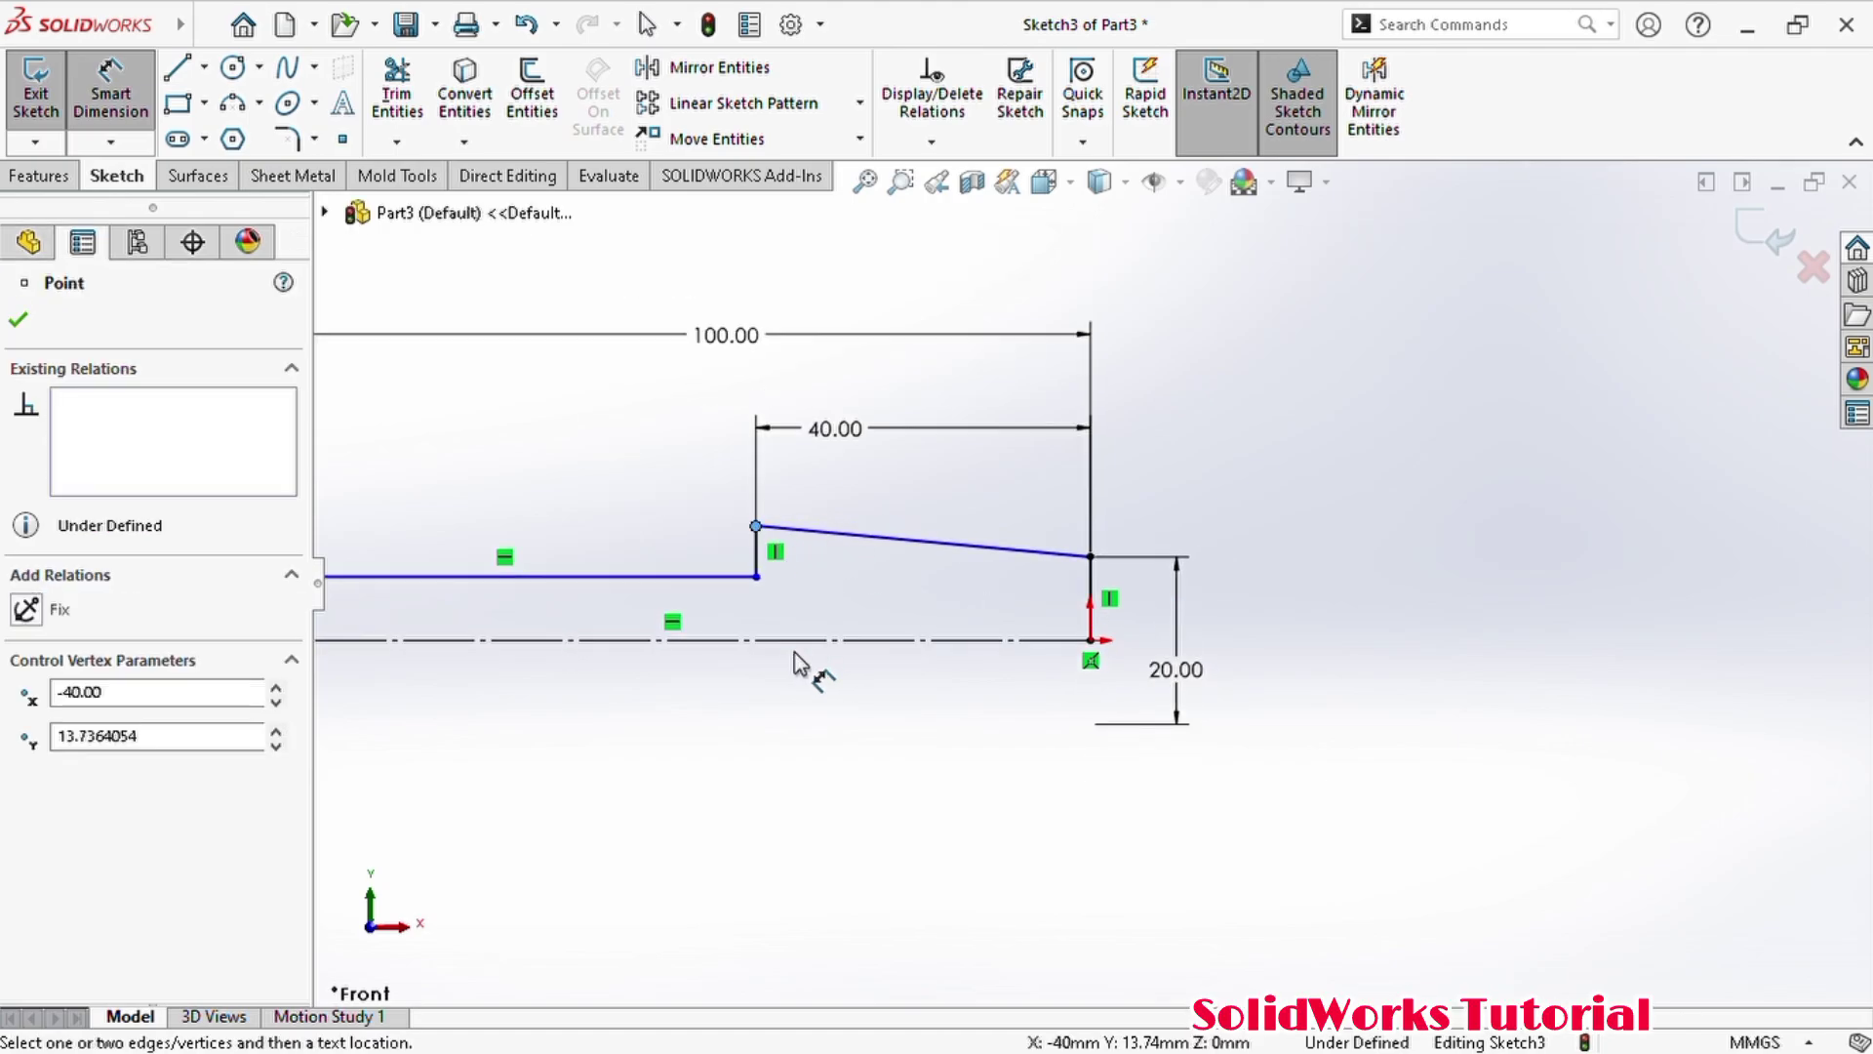
pyautogui.click(788, 642)
pyautogui.press('z')
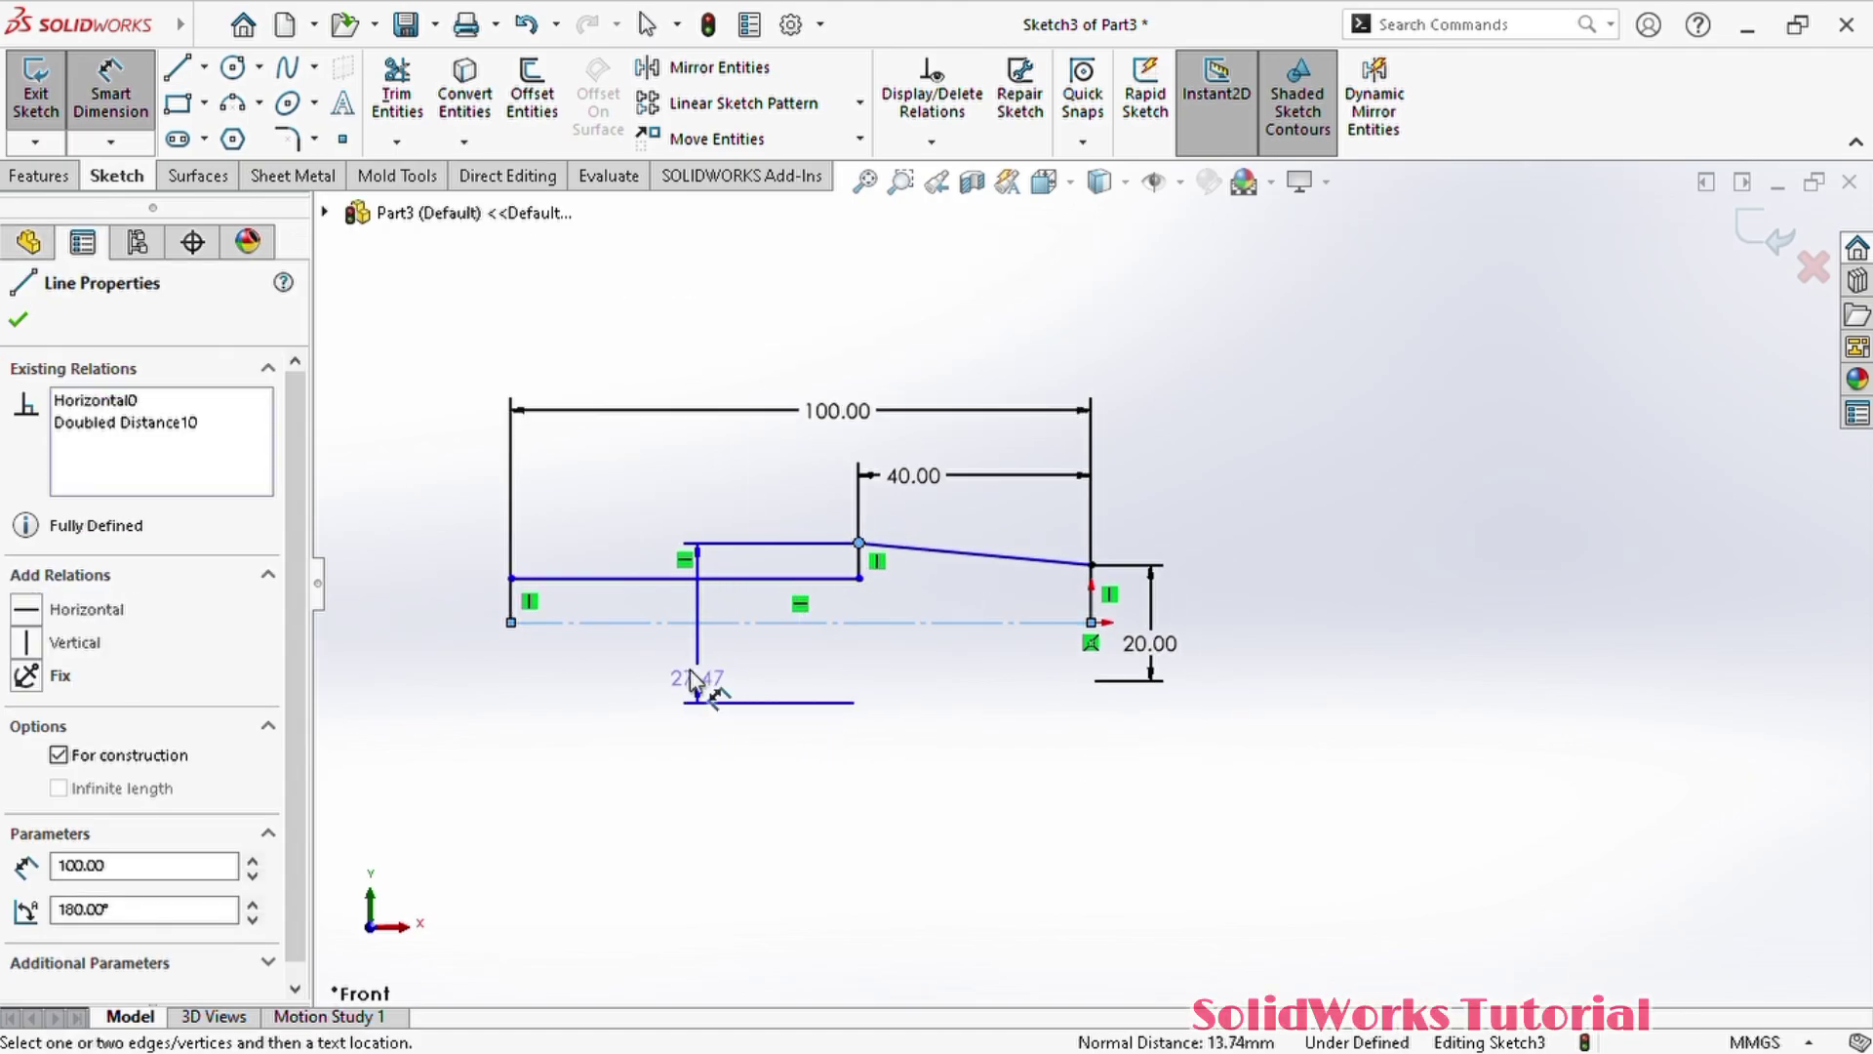
pyautogui.click(393, 642)
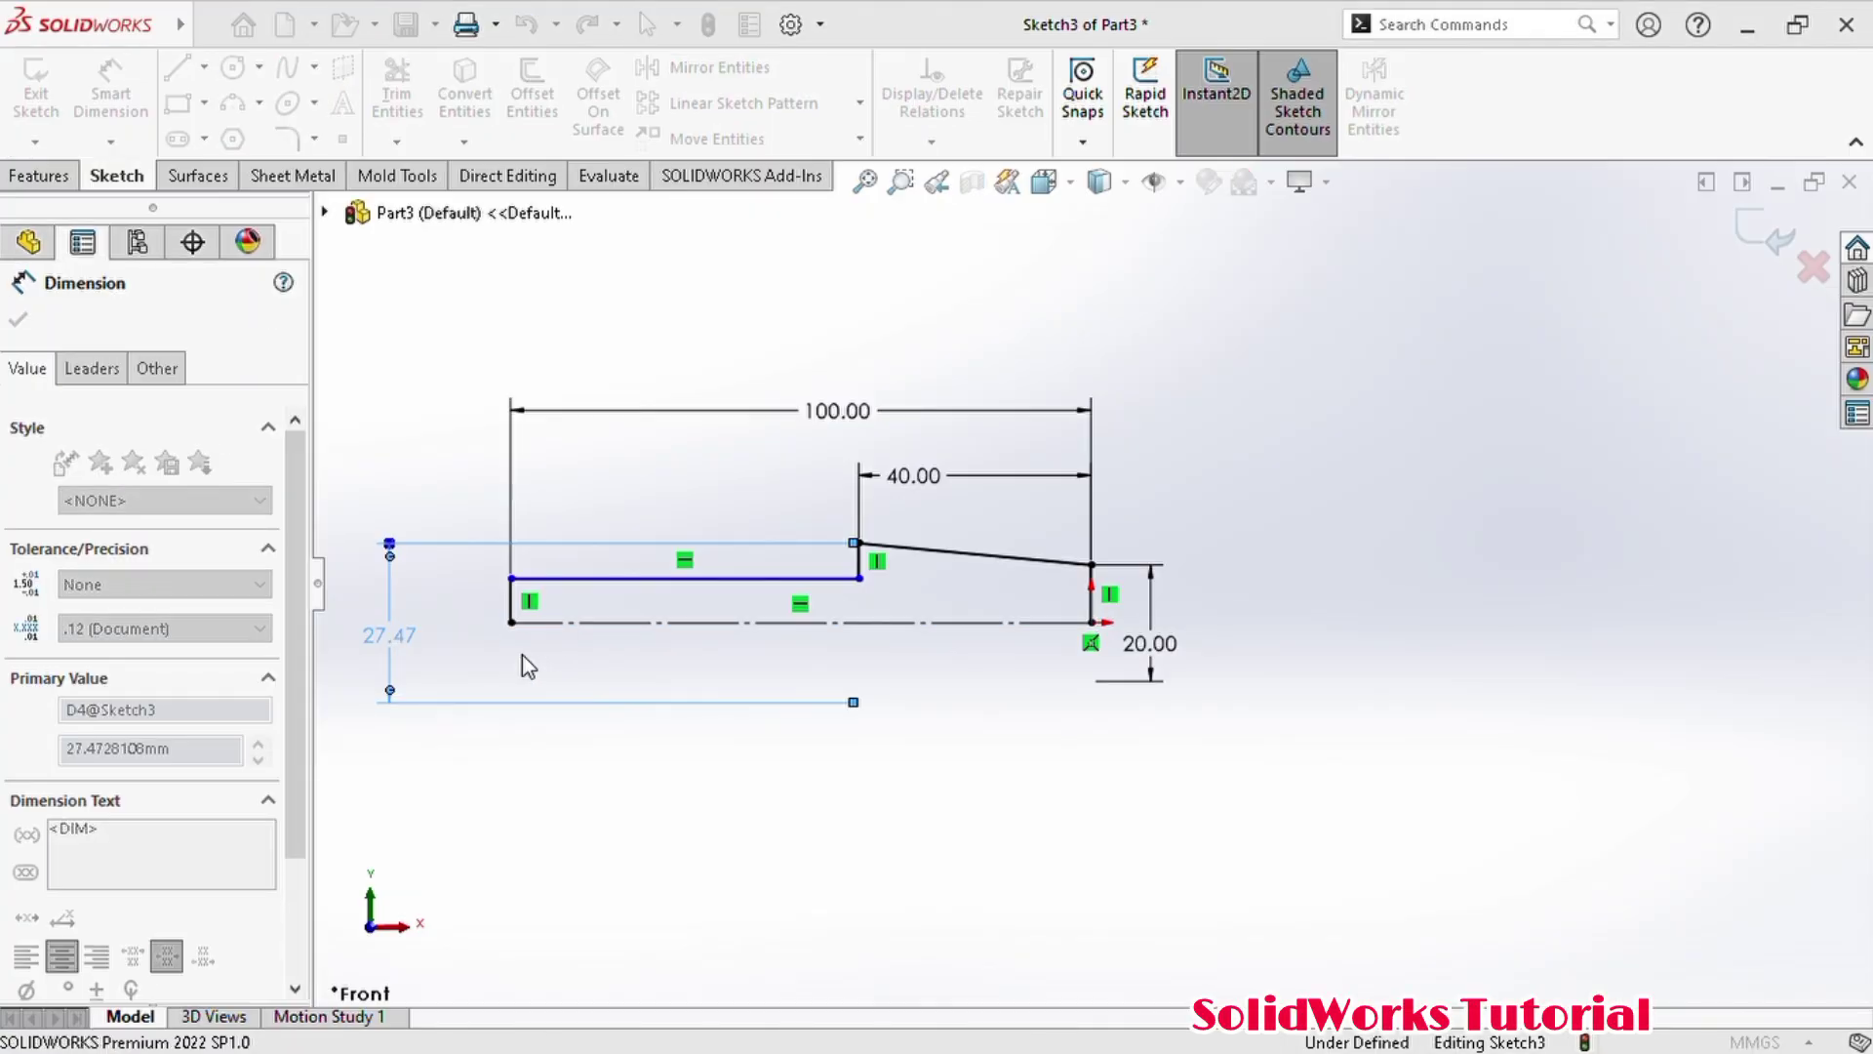
pyautogui.write('25')
pyautogui.press('Return')
pyautogui.click(874, 673)
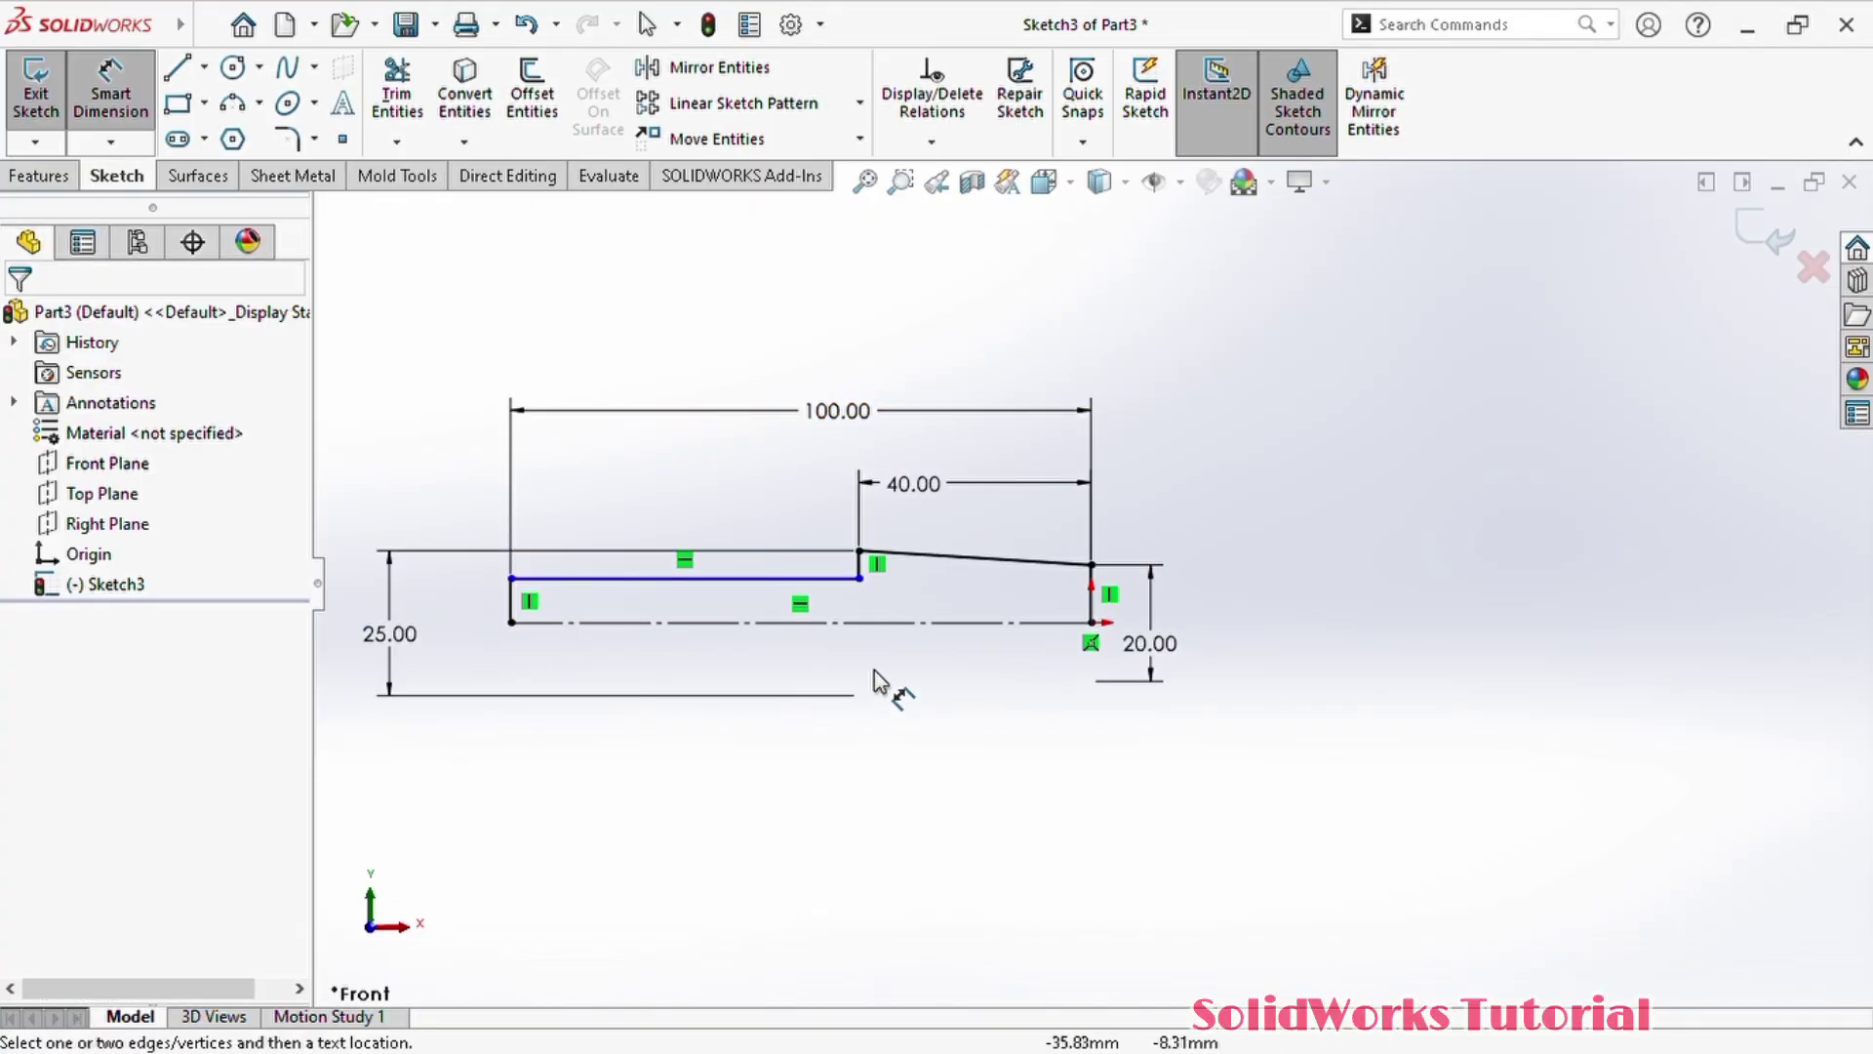
pyautogui.scroll(-2, 808, 680)
pyautogui.press('z')
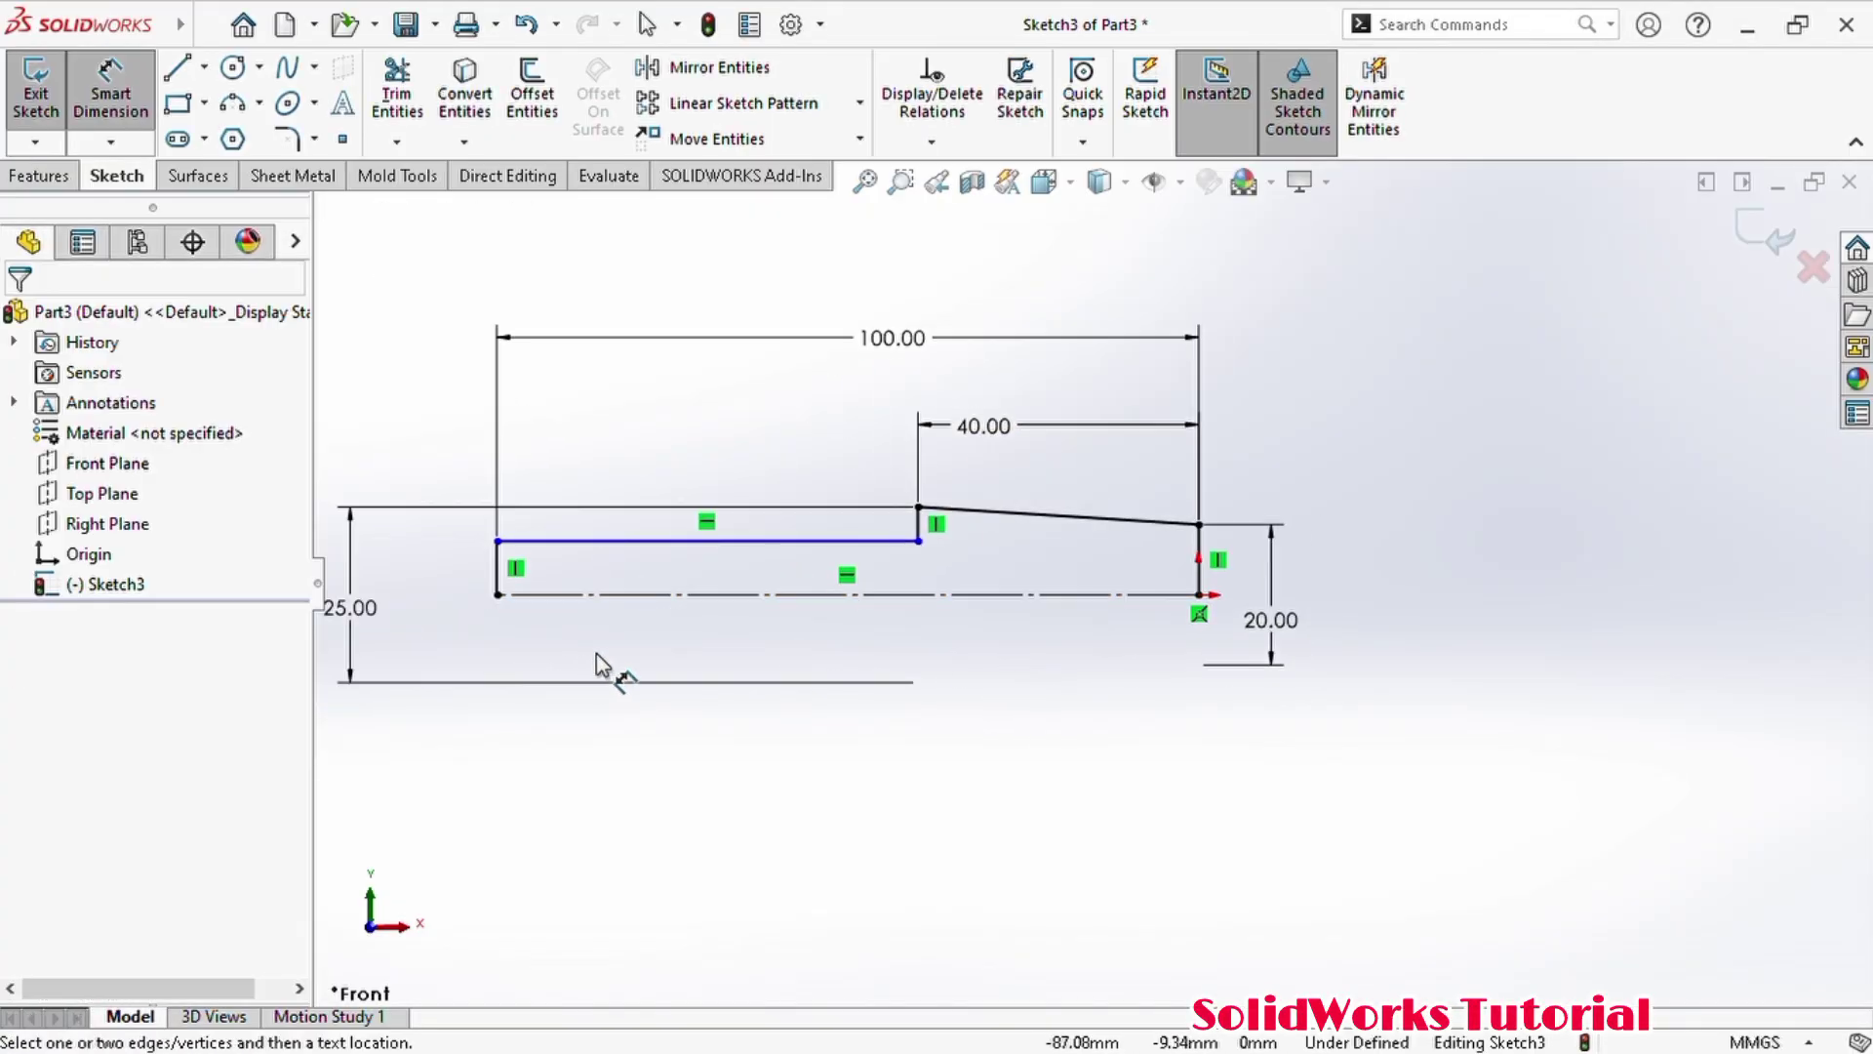
pyautogui.click(623, 594)
pyautogui.click(627, 541)
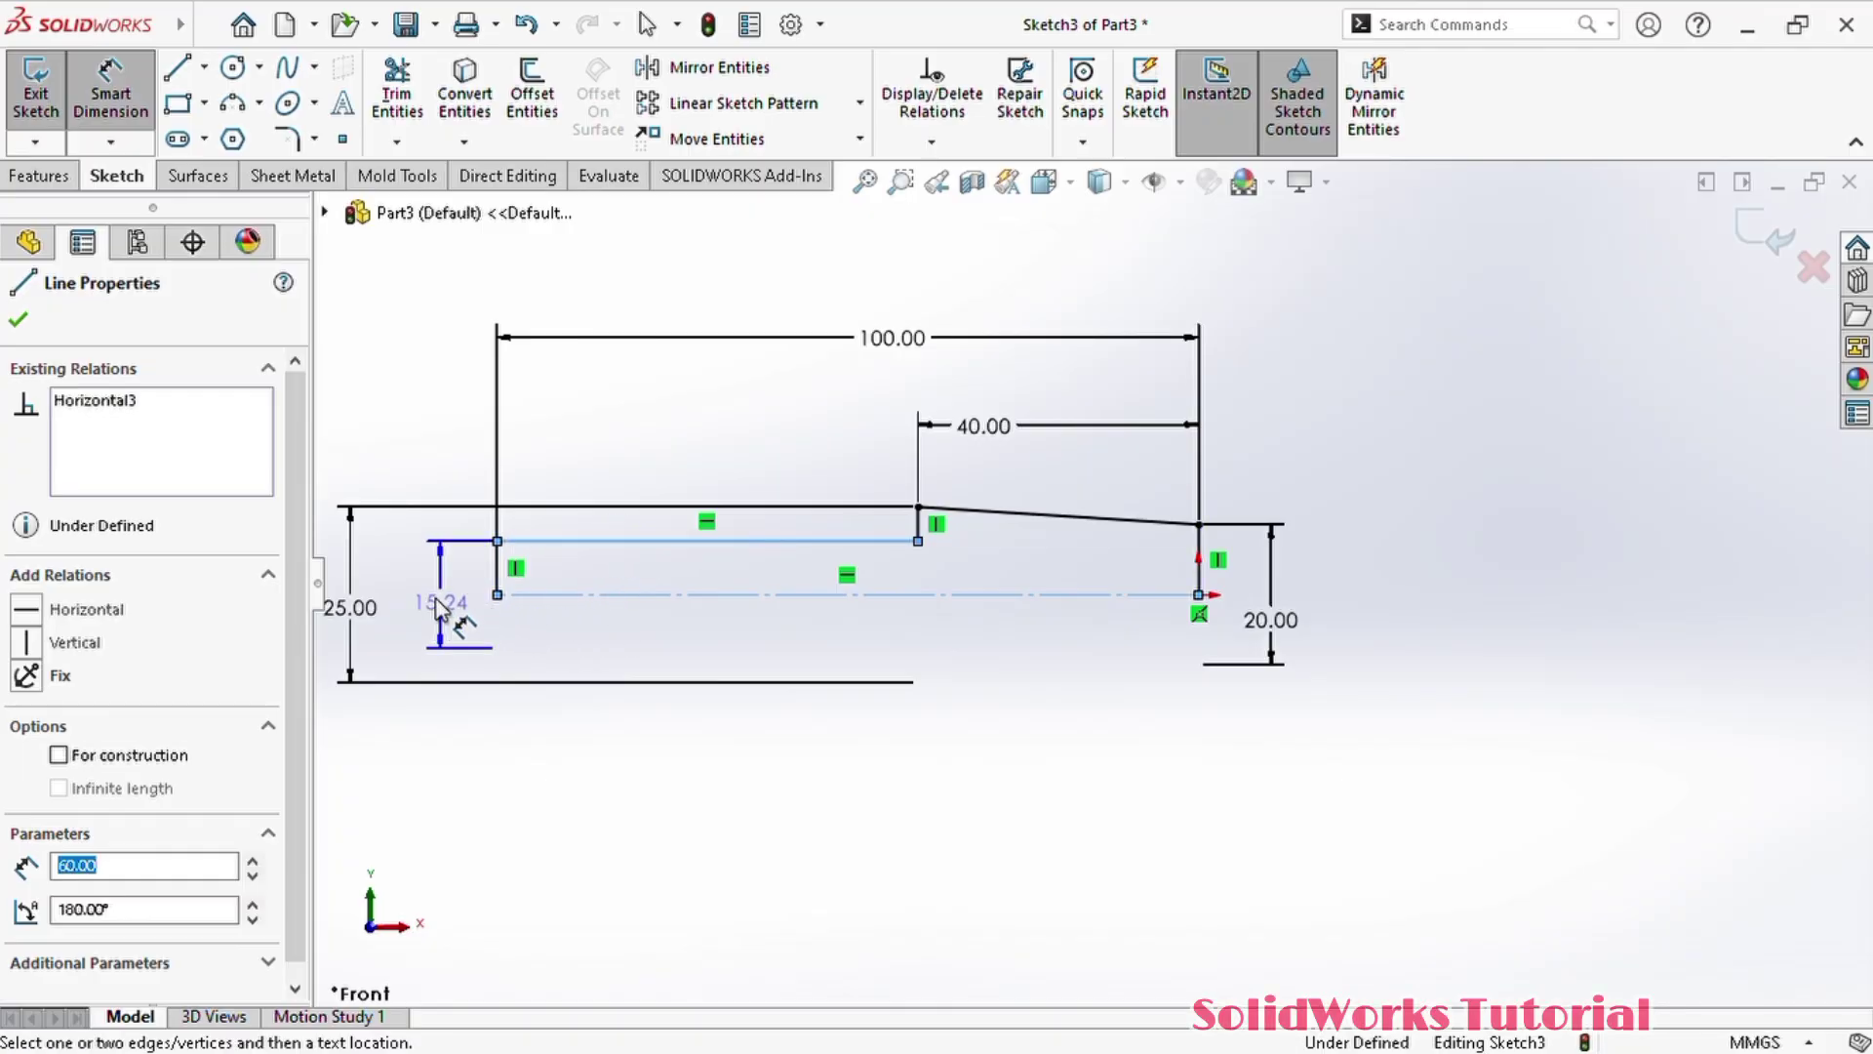
pyautogui.click(426, 598)
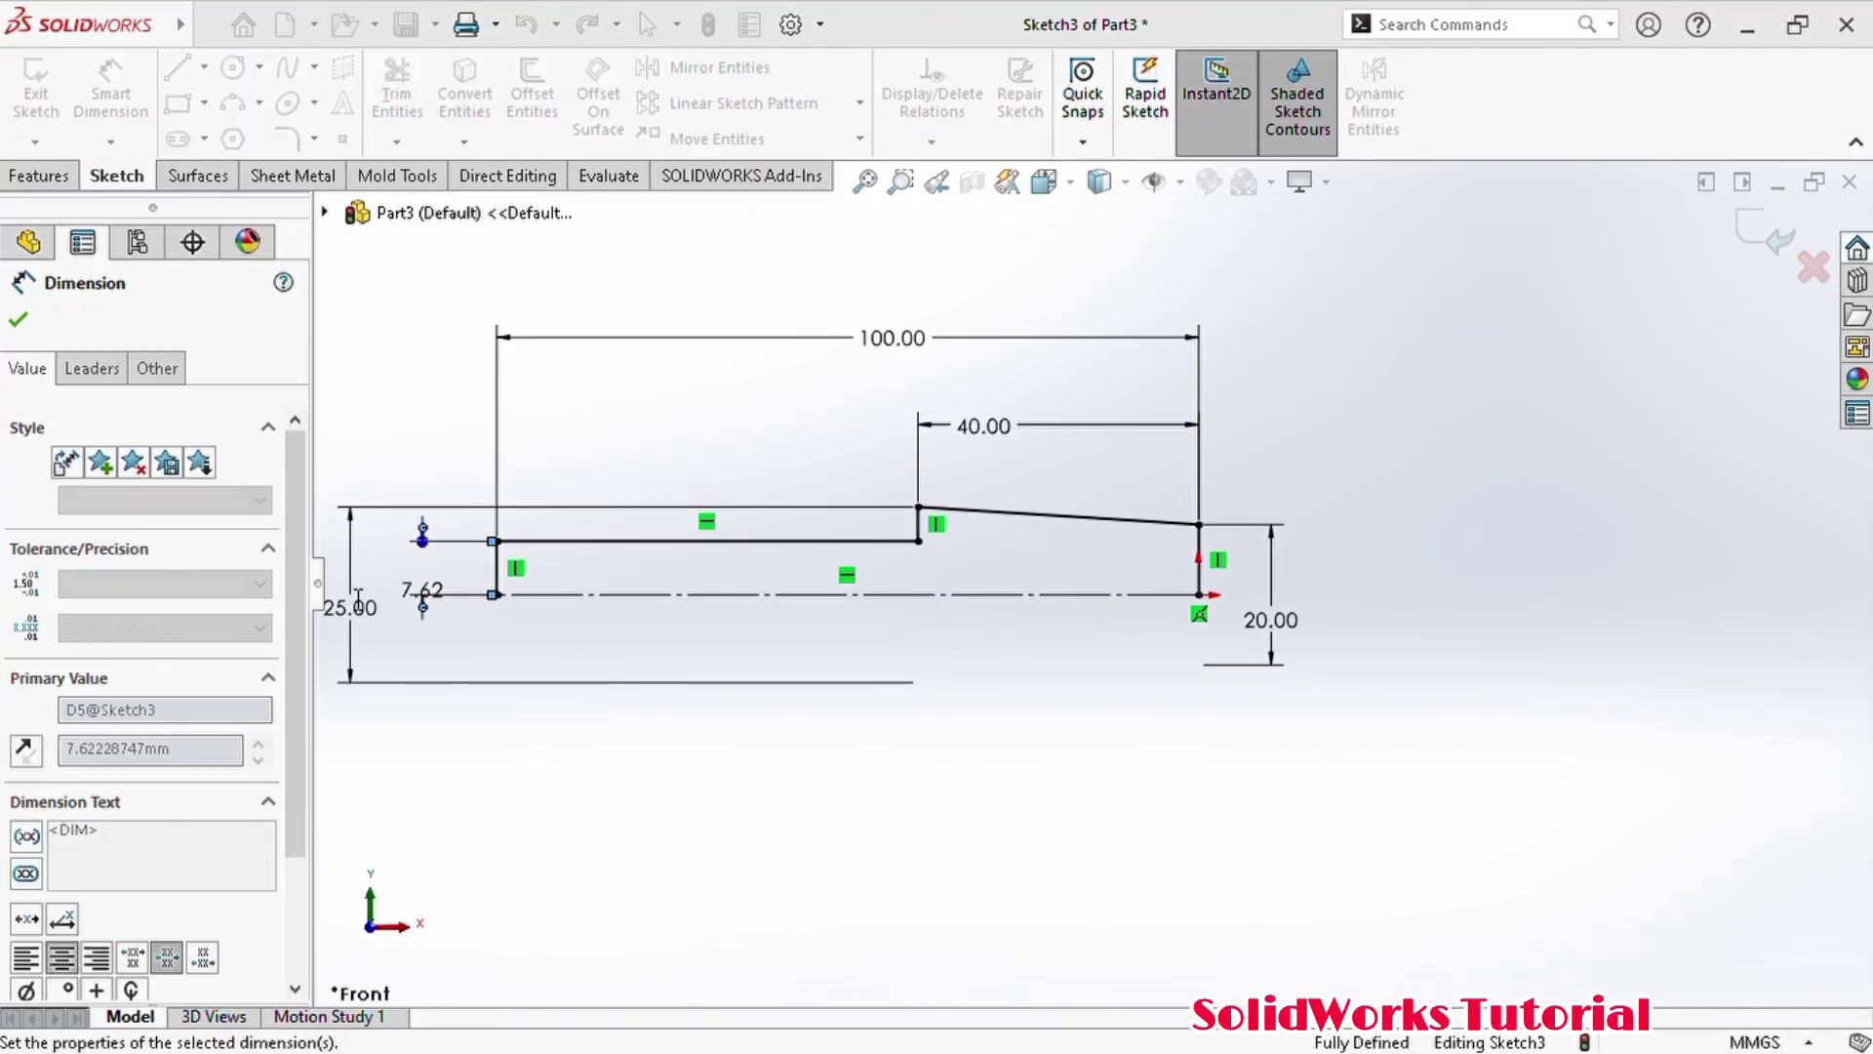
pyautogui.press('Escape')
pyautogui.click(436, 578)
pyautogui.press('Delete')
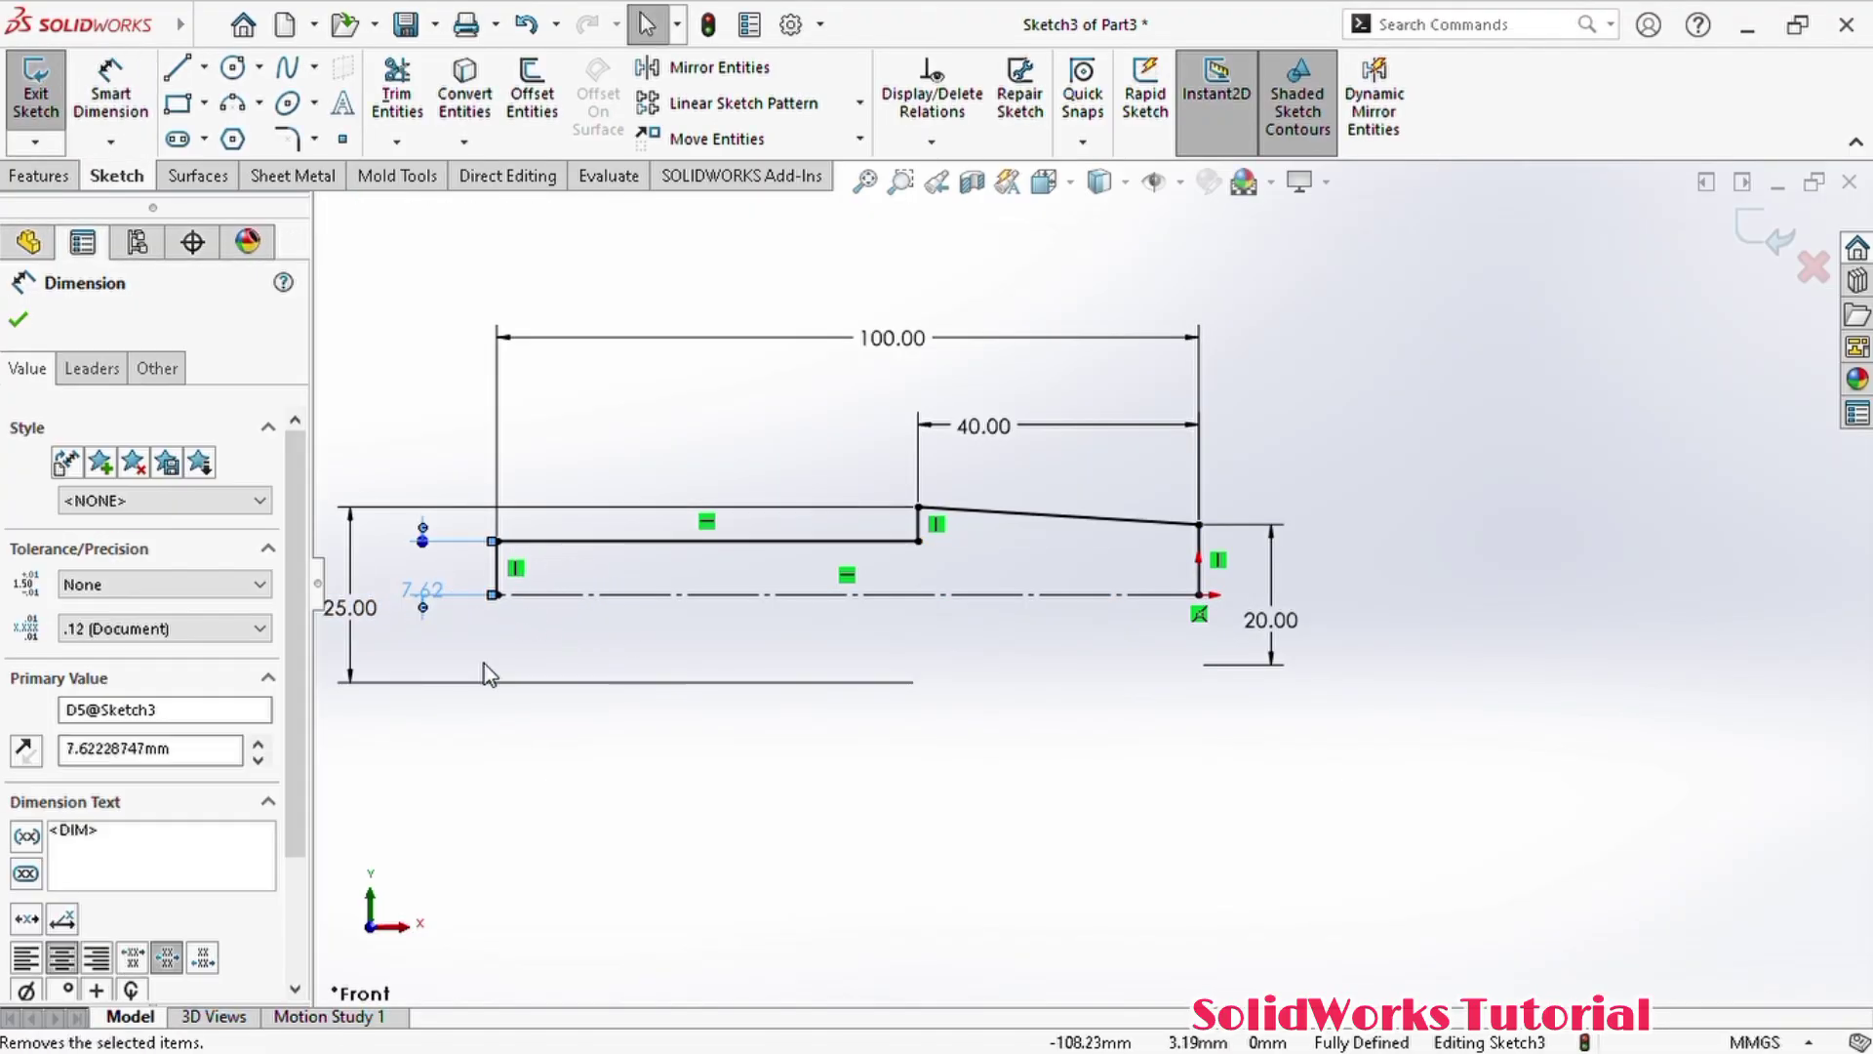
# - Dimension the horizontal shank line against the centerline as a 16 mm diameter
pyautogui.press('Return')
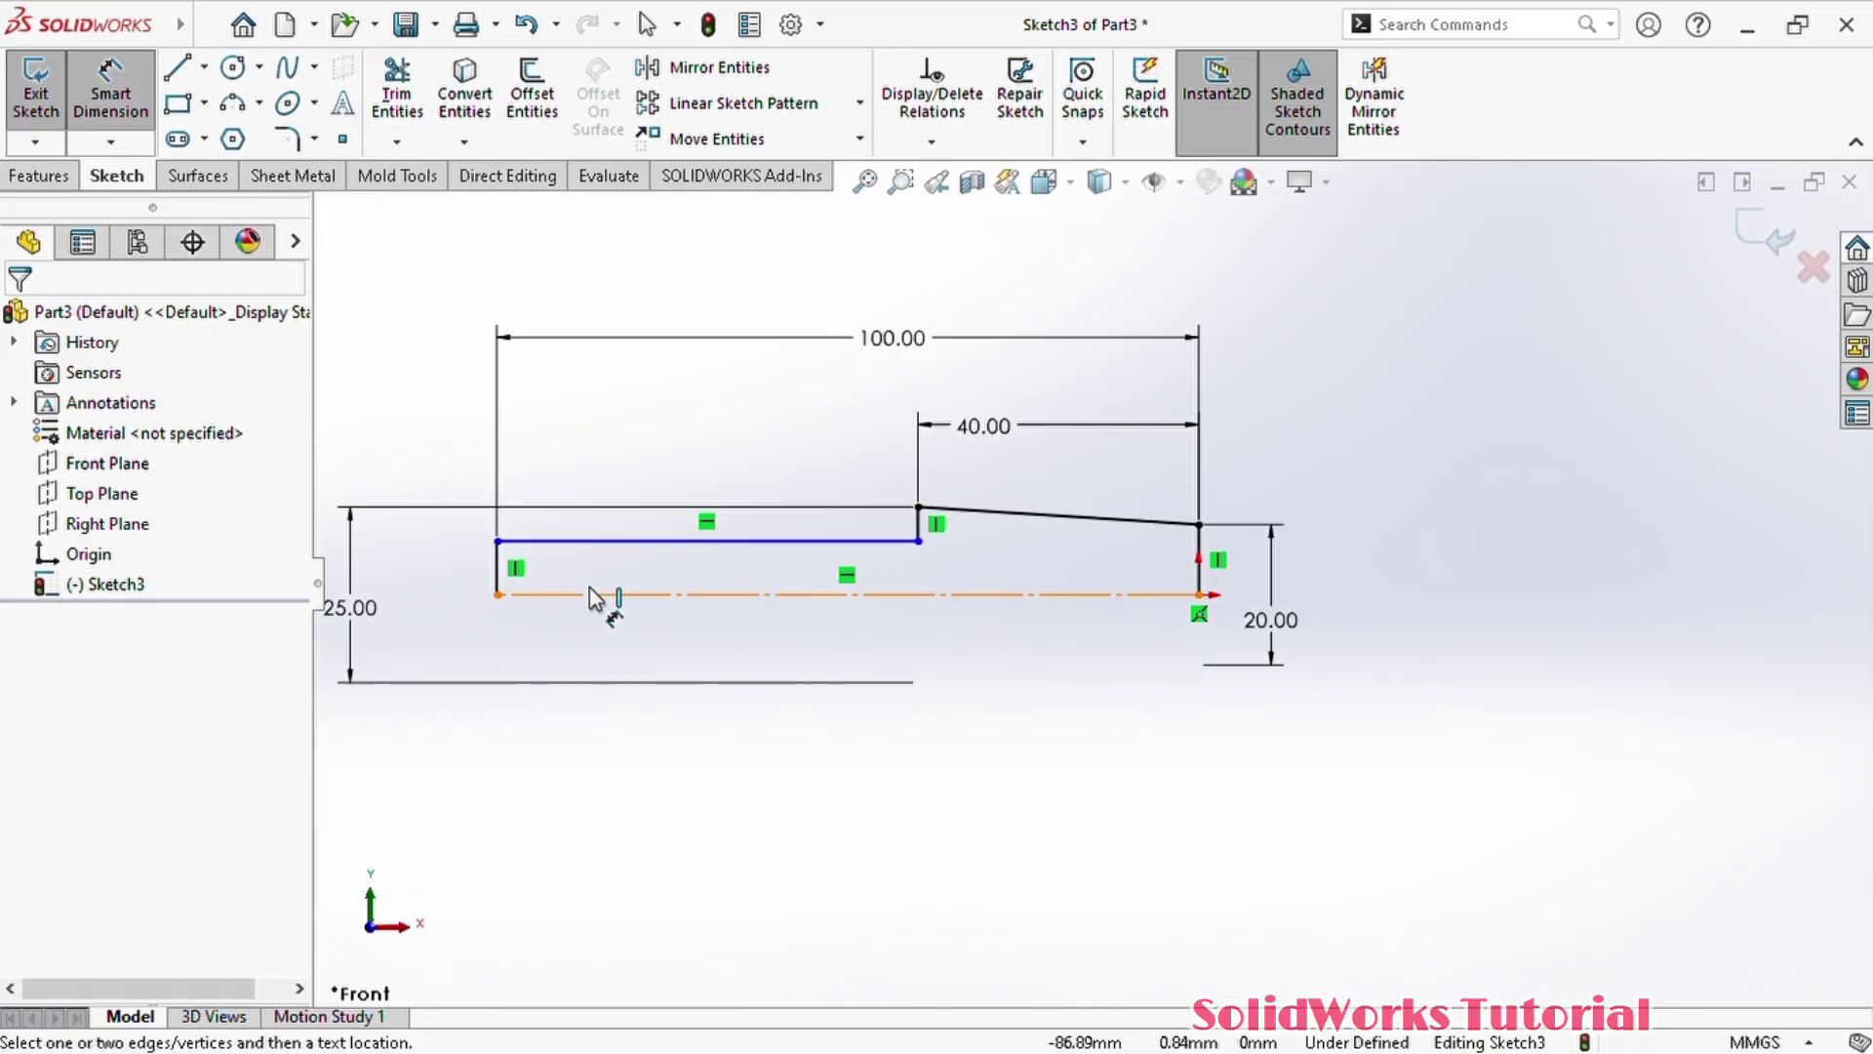
pyautogui.click(614, 541)
pyautogui.click(726, 596)
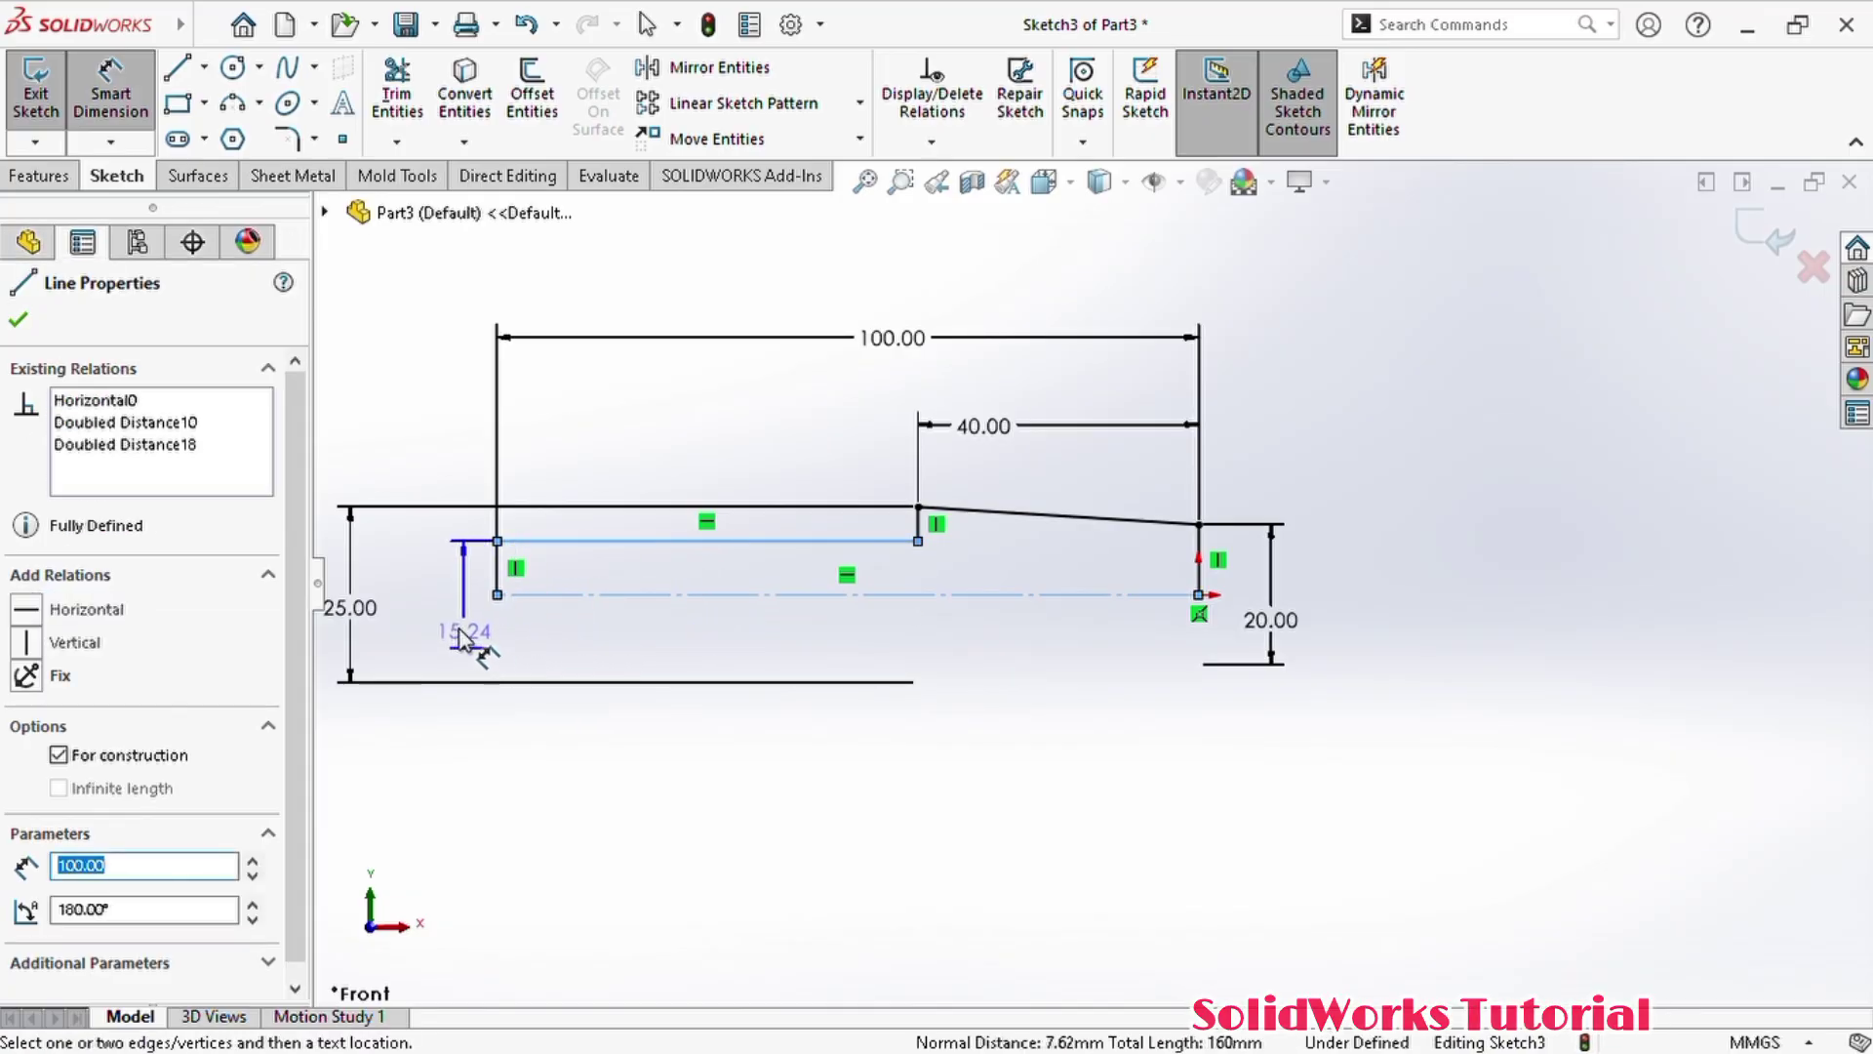
pyautogui.click(422, 607)
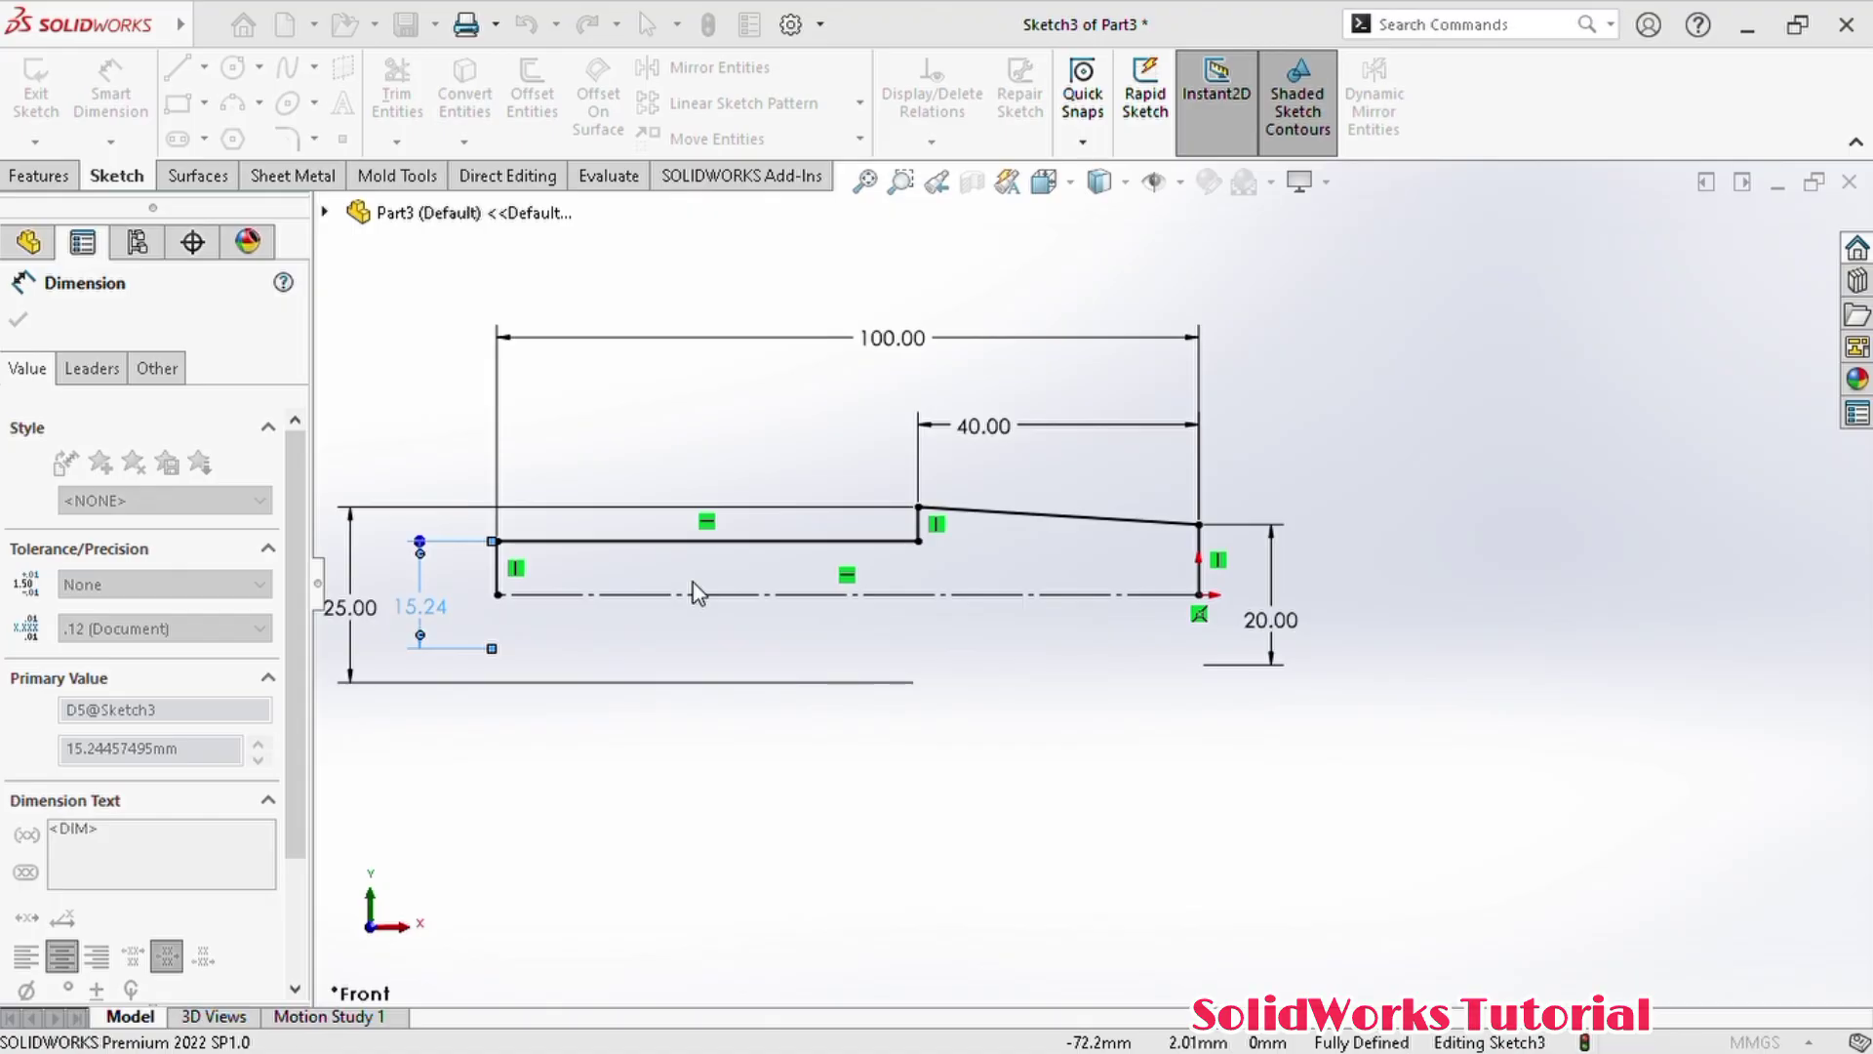
pyautogui.click(763, 626)
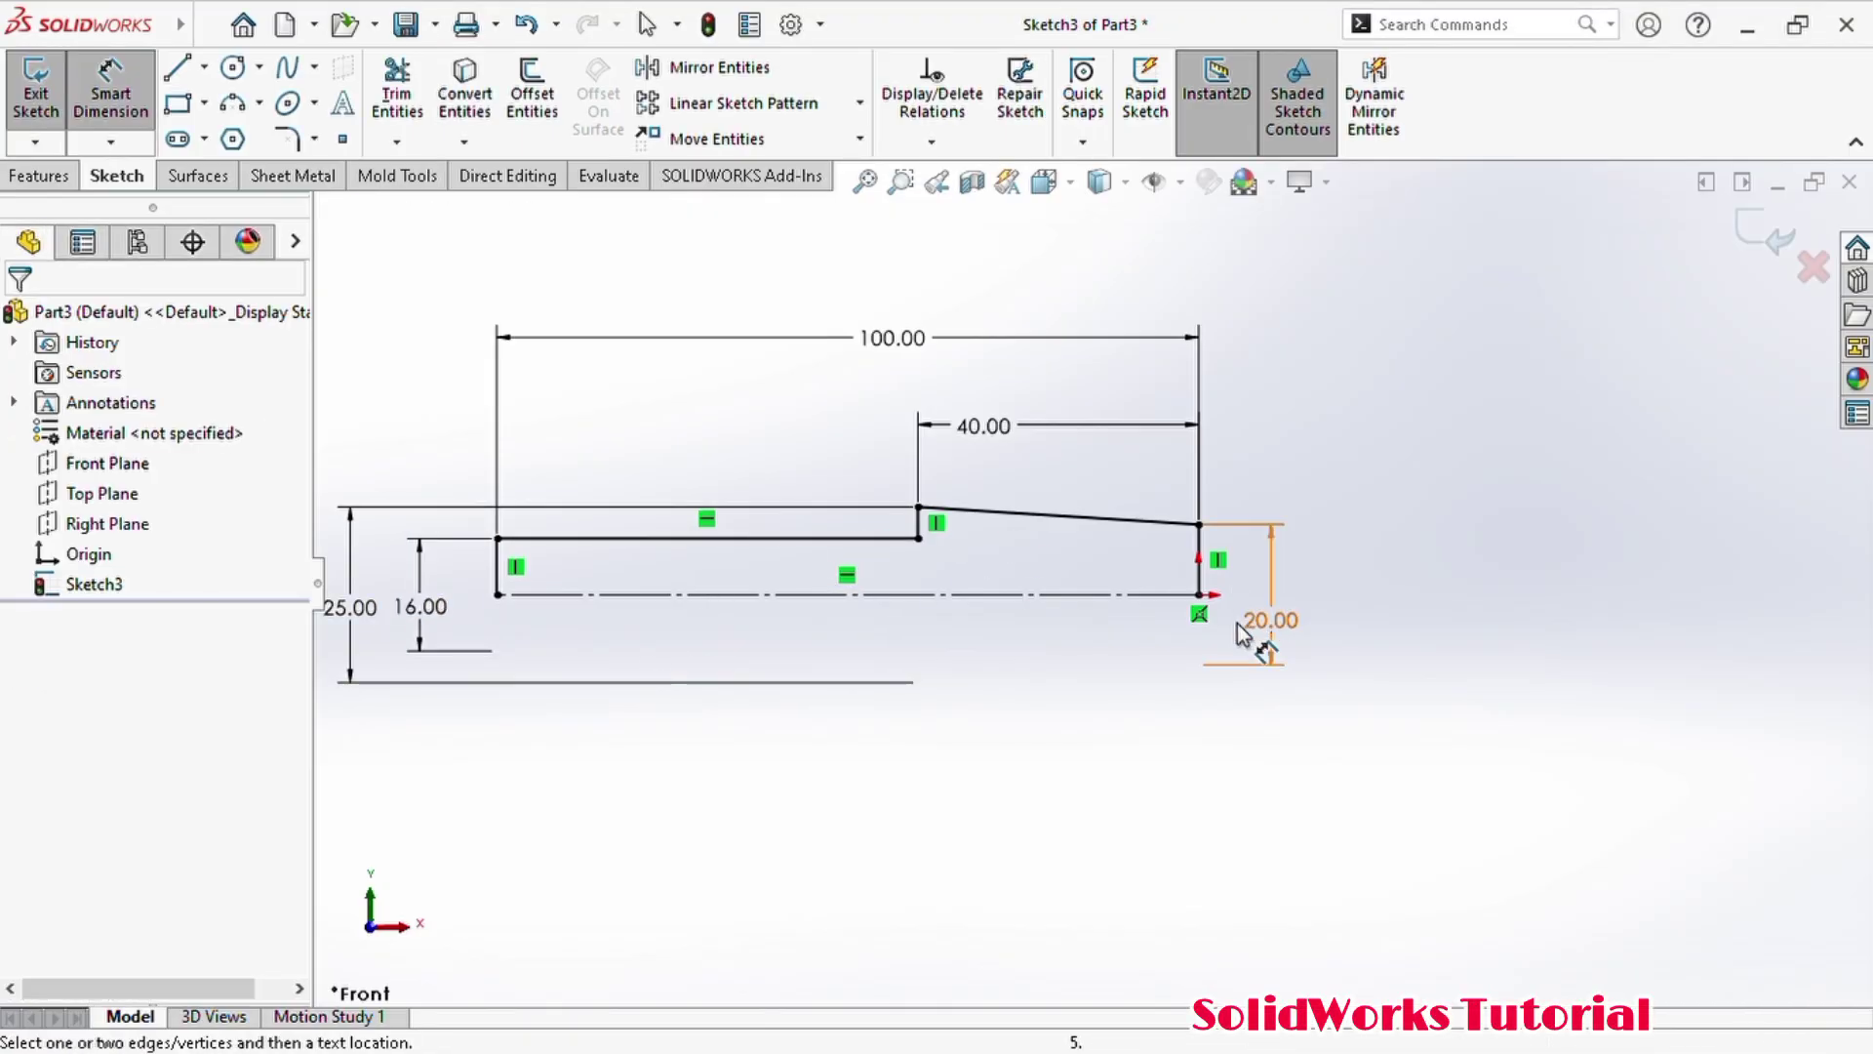
# - Revolve the profile 360 degrees about the centerline into a solid boss
pyautogui.scroll(2, 1093, 585)
pyautogui.click(39, 175)
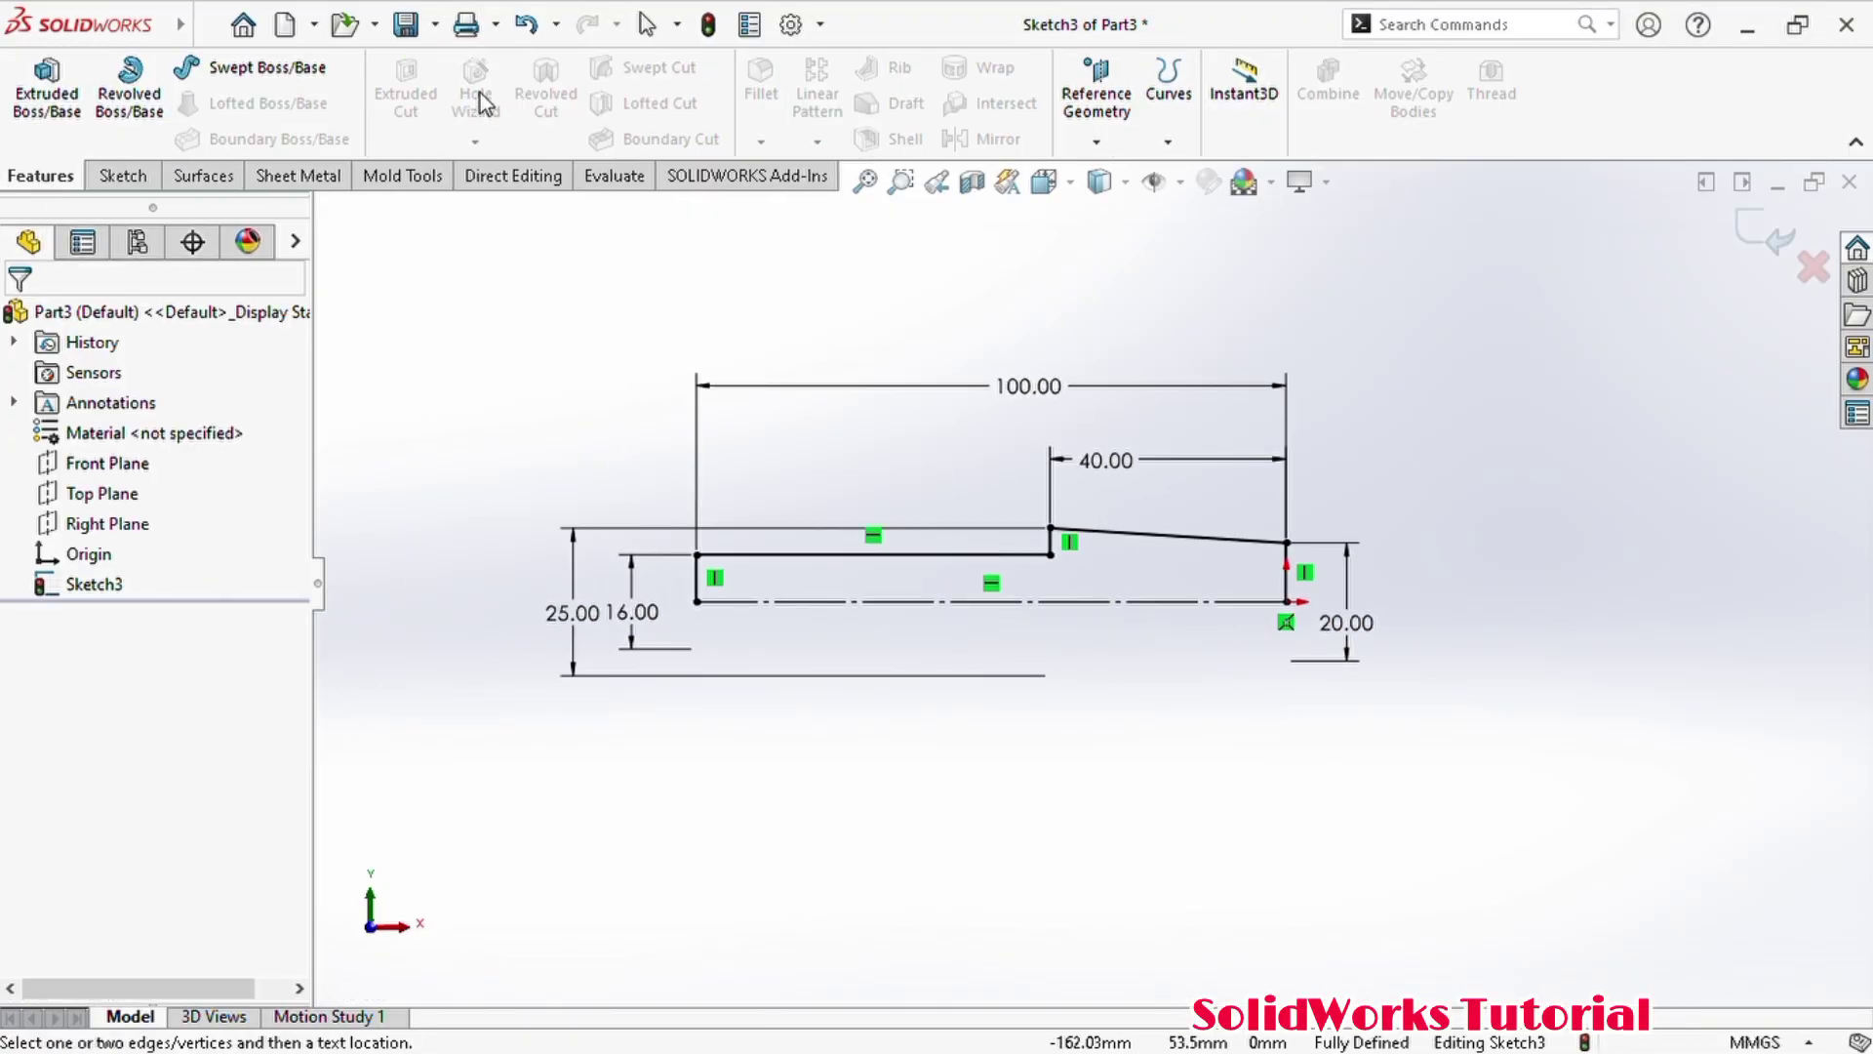
pyautogui.click(137, 101)
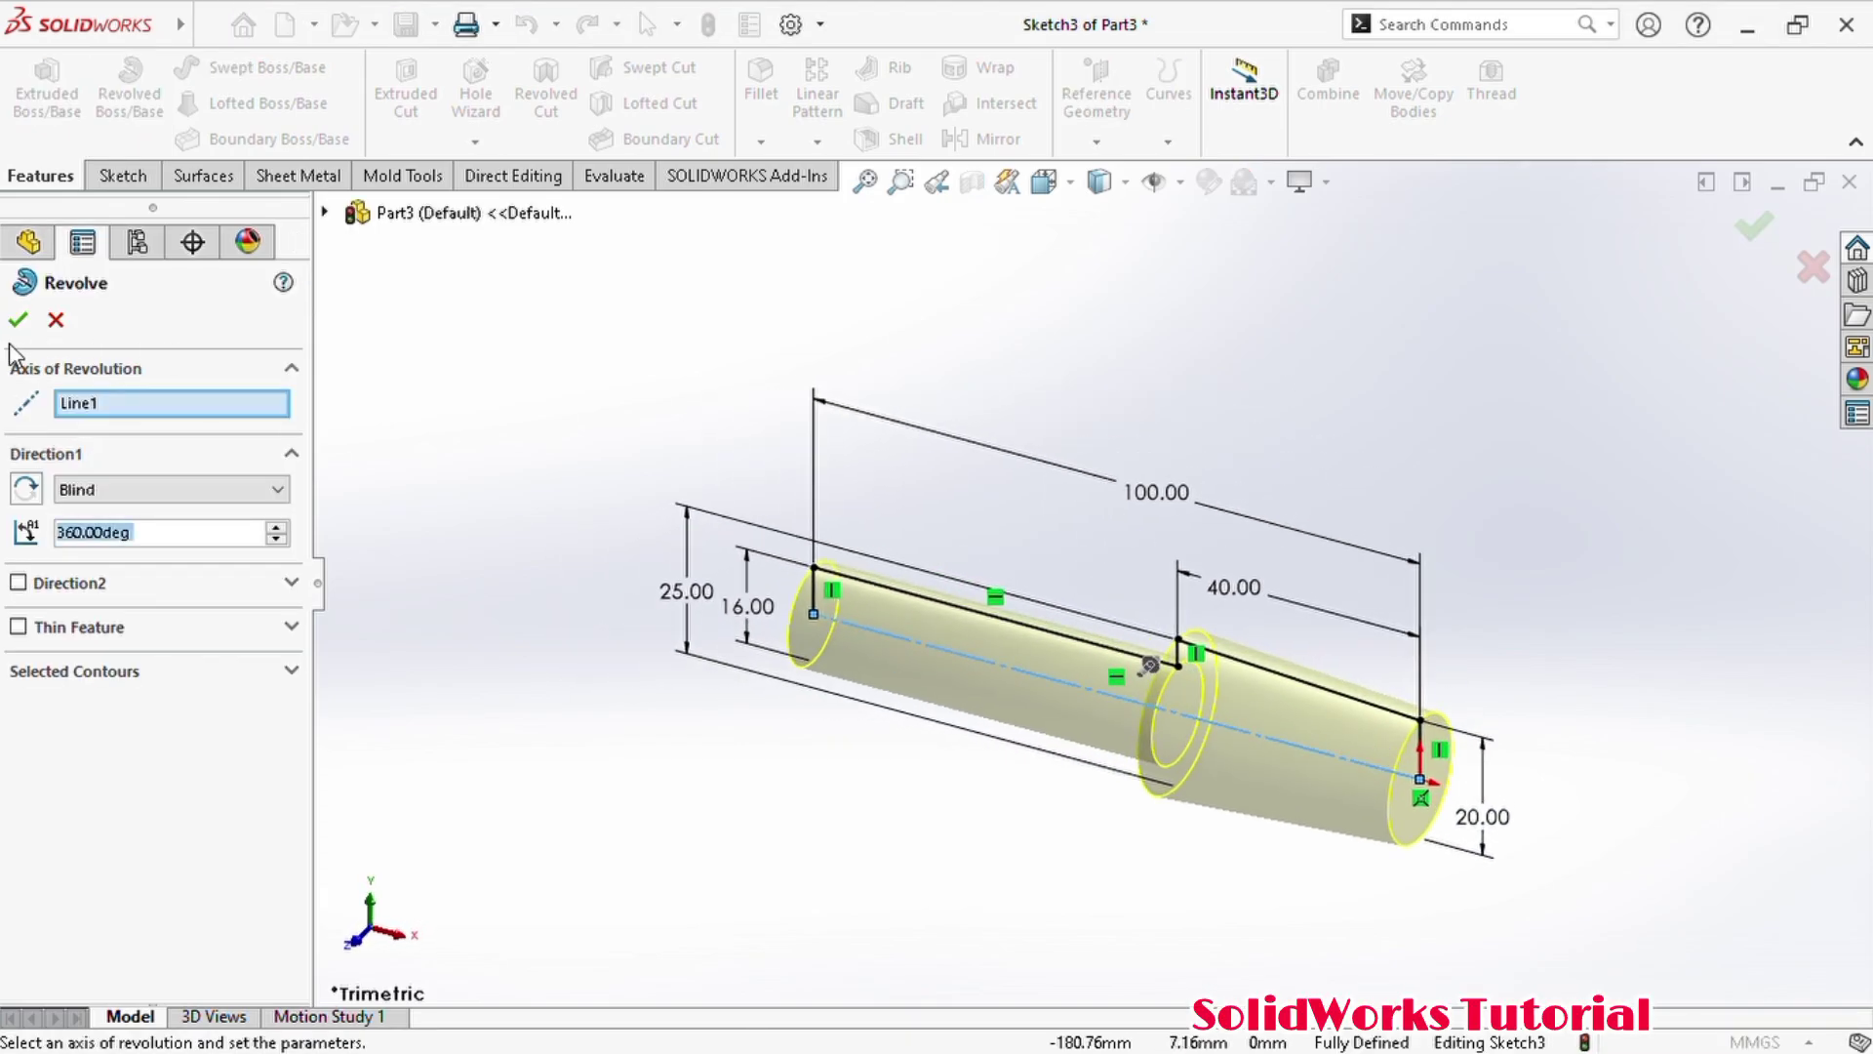
pyautogui.click(17, 319)
# - Start a new sketch on the Top Plane of the revolved part
pyautogui.moveTo(1526, 823); pyautogui.dragTo(1404, 618, button='middle')
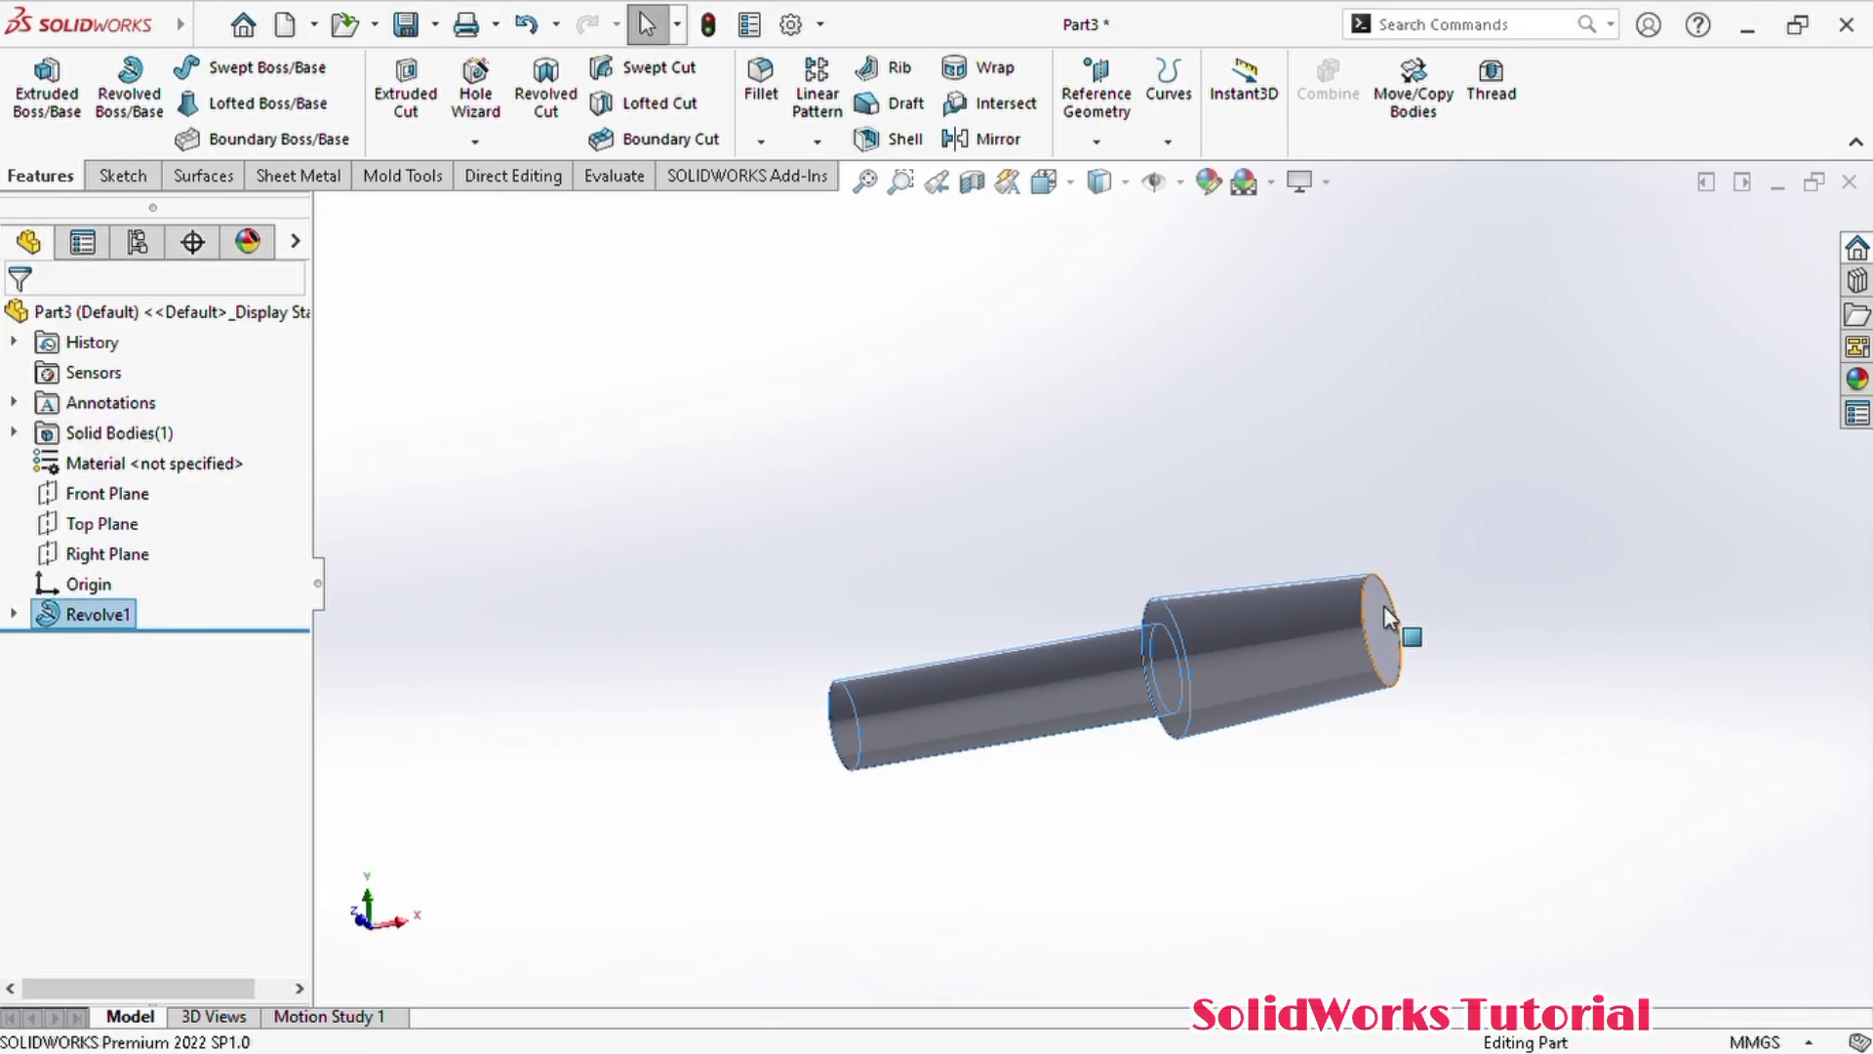
pyautogui.moveTo(1258, 650)
pyautogui.mouseDown(button='middle')
pyautogui.moveTo(1359, 598)
pyautogui.moveTo(1351, 756)
pyautogui.mouseUp(button='middle')
pyautogui.click(104, 524)
pyautogui.press('s')
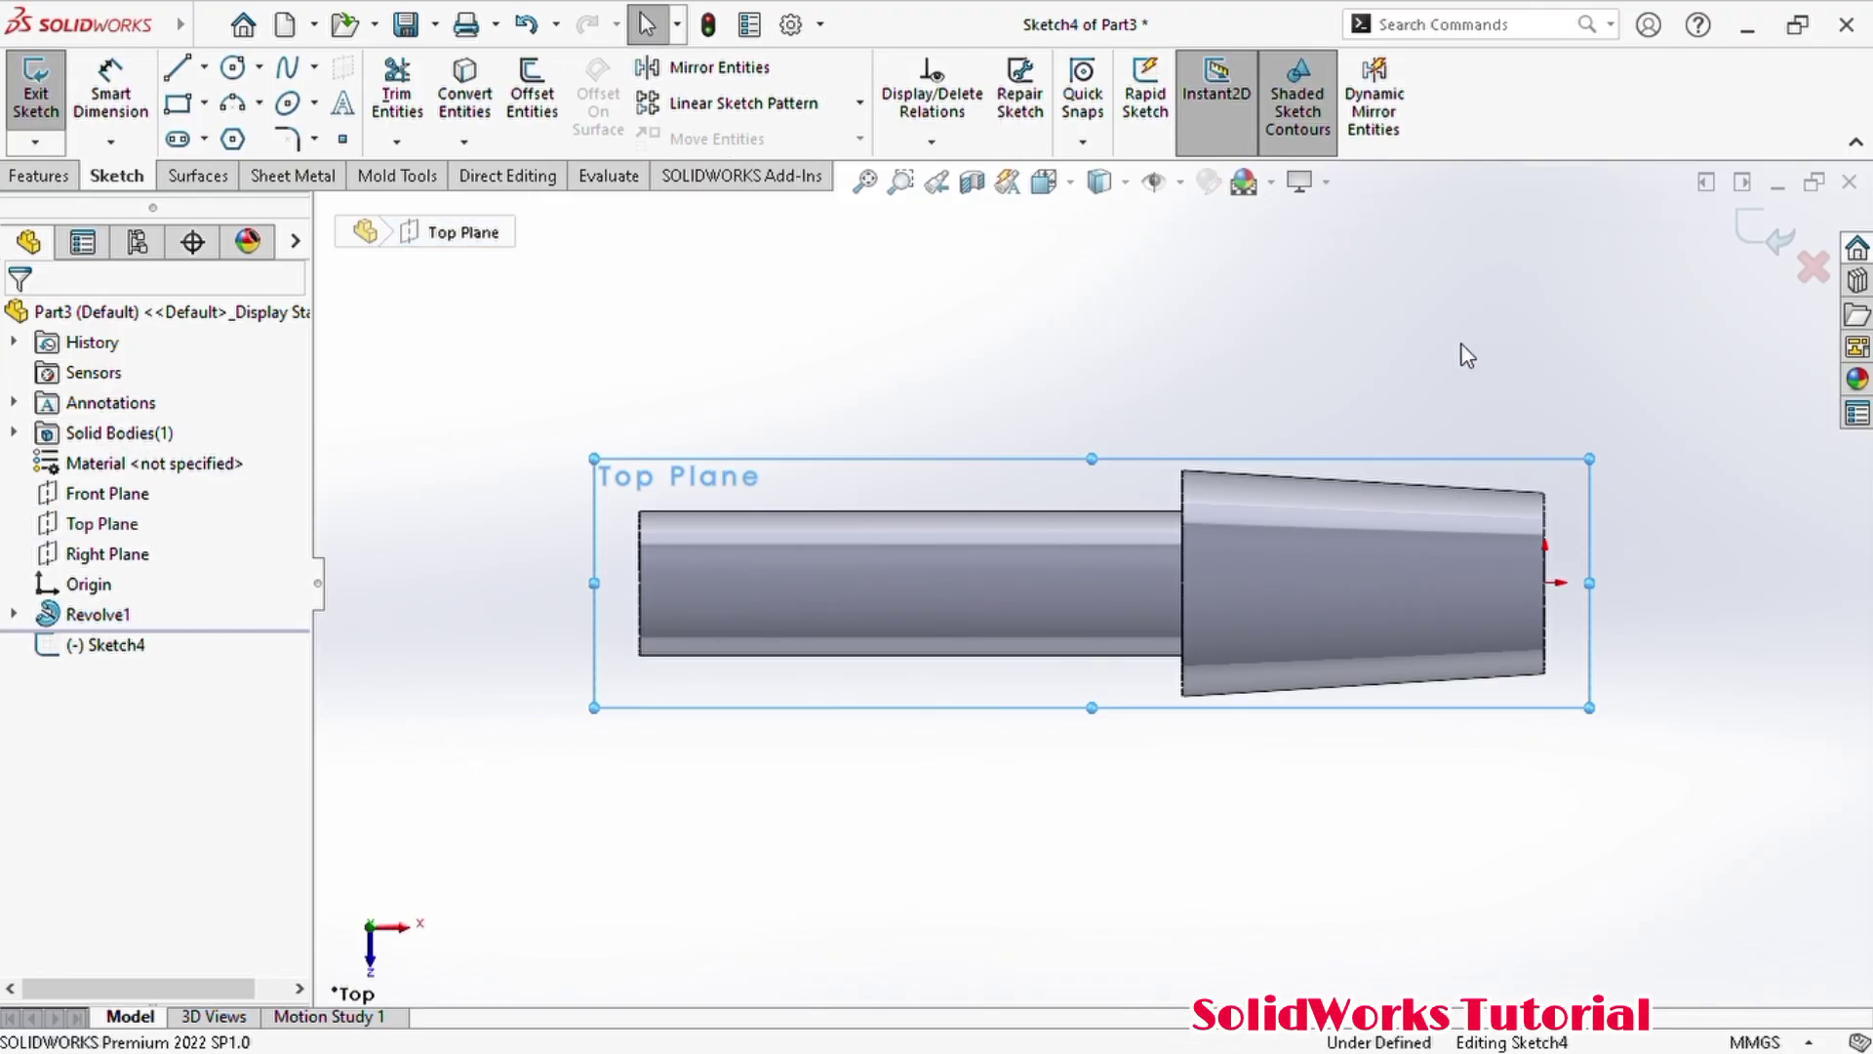
# - Sketch a horizontal straight slot centred on the tapered section's axis, about 23 mm between arc centres and 9.3 mm wide
pyautogui.click(179, 139)
pyautogui.click(813, 653)
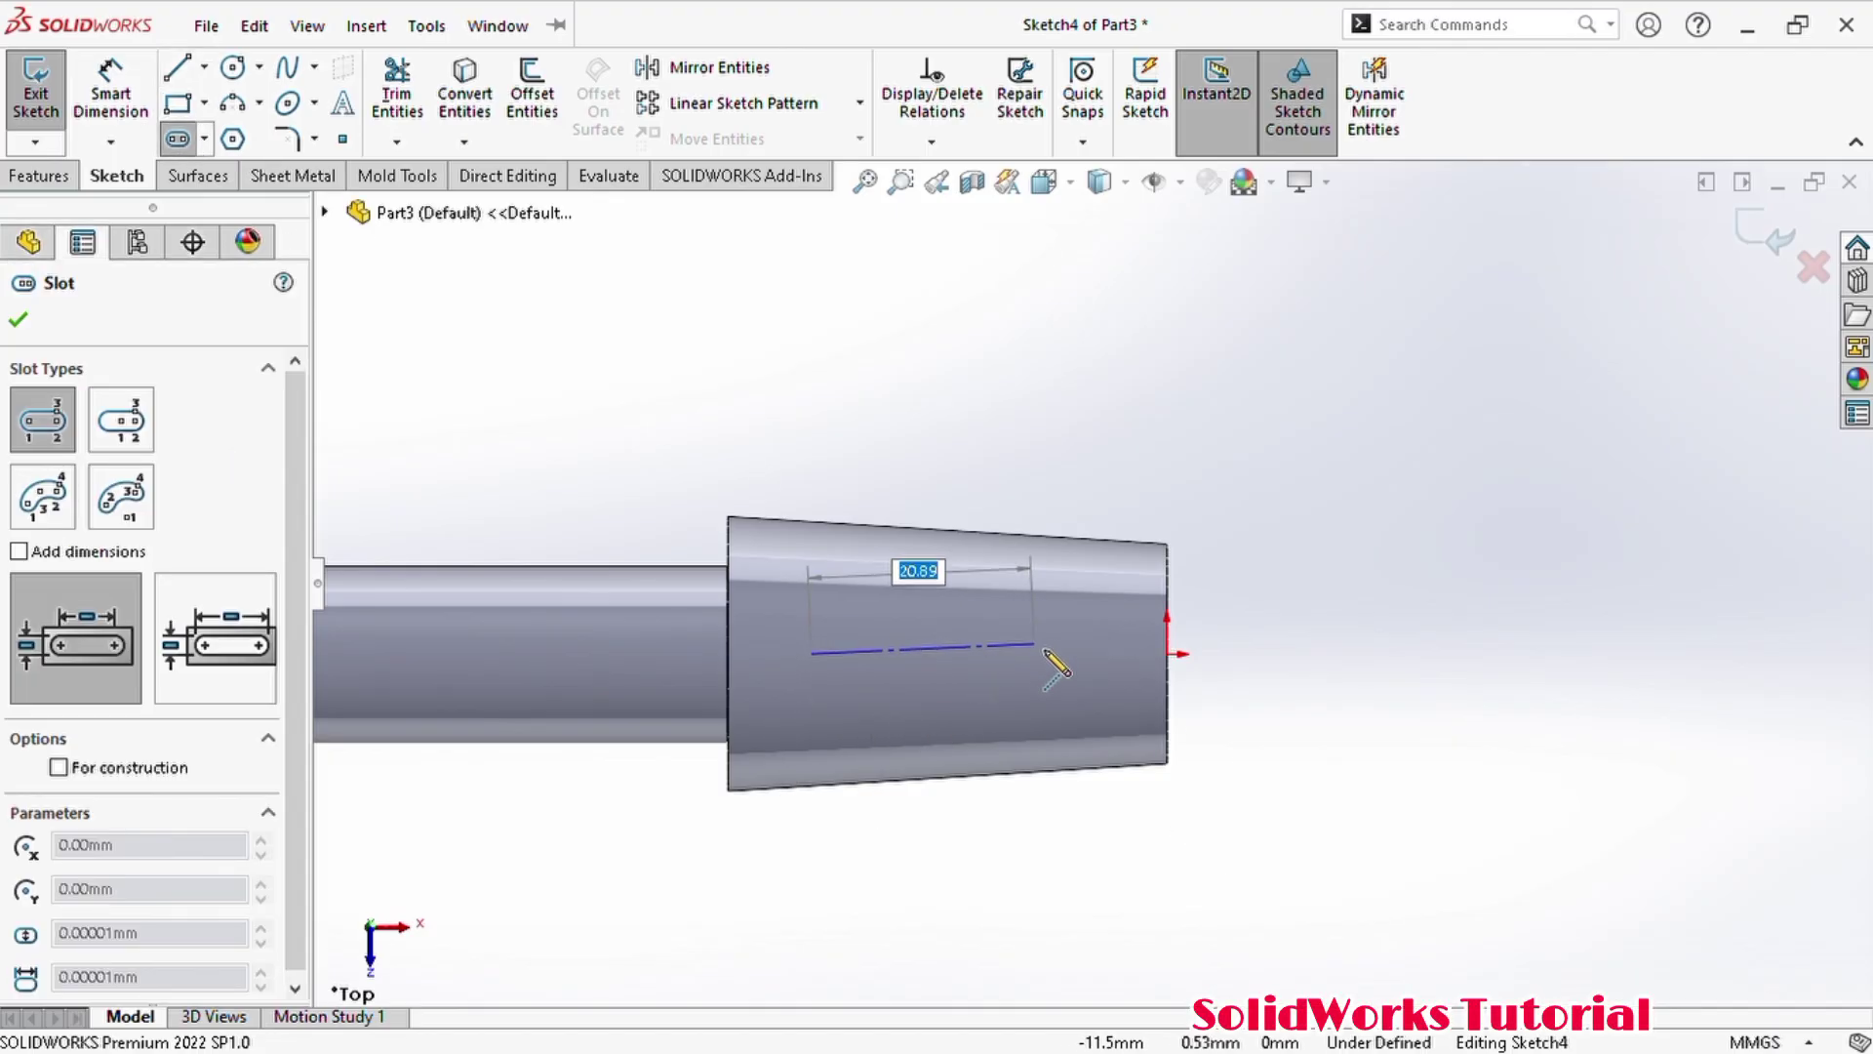
pyautogui.click(1069, 654)
pyautogui.click(1057, 602)
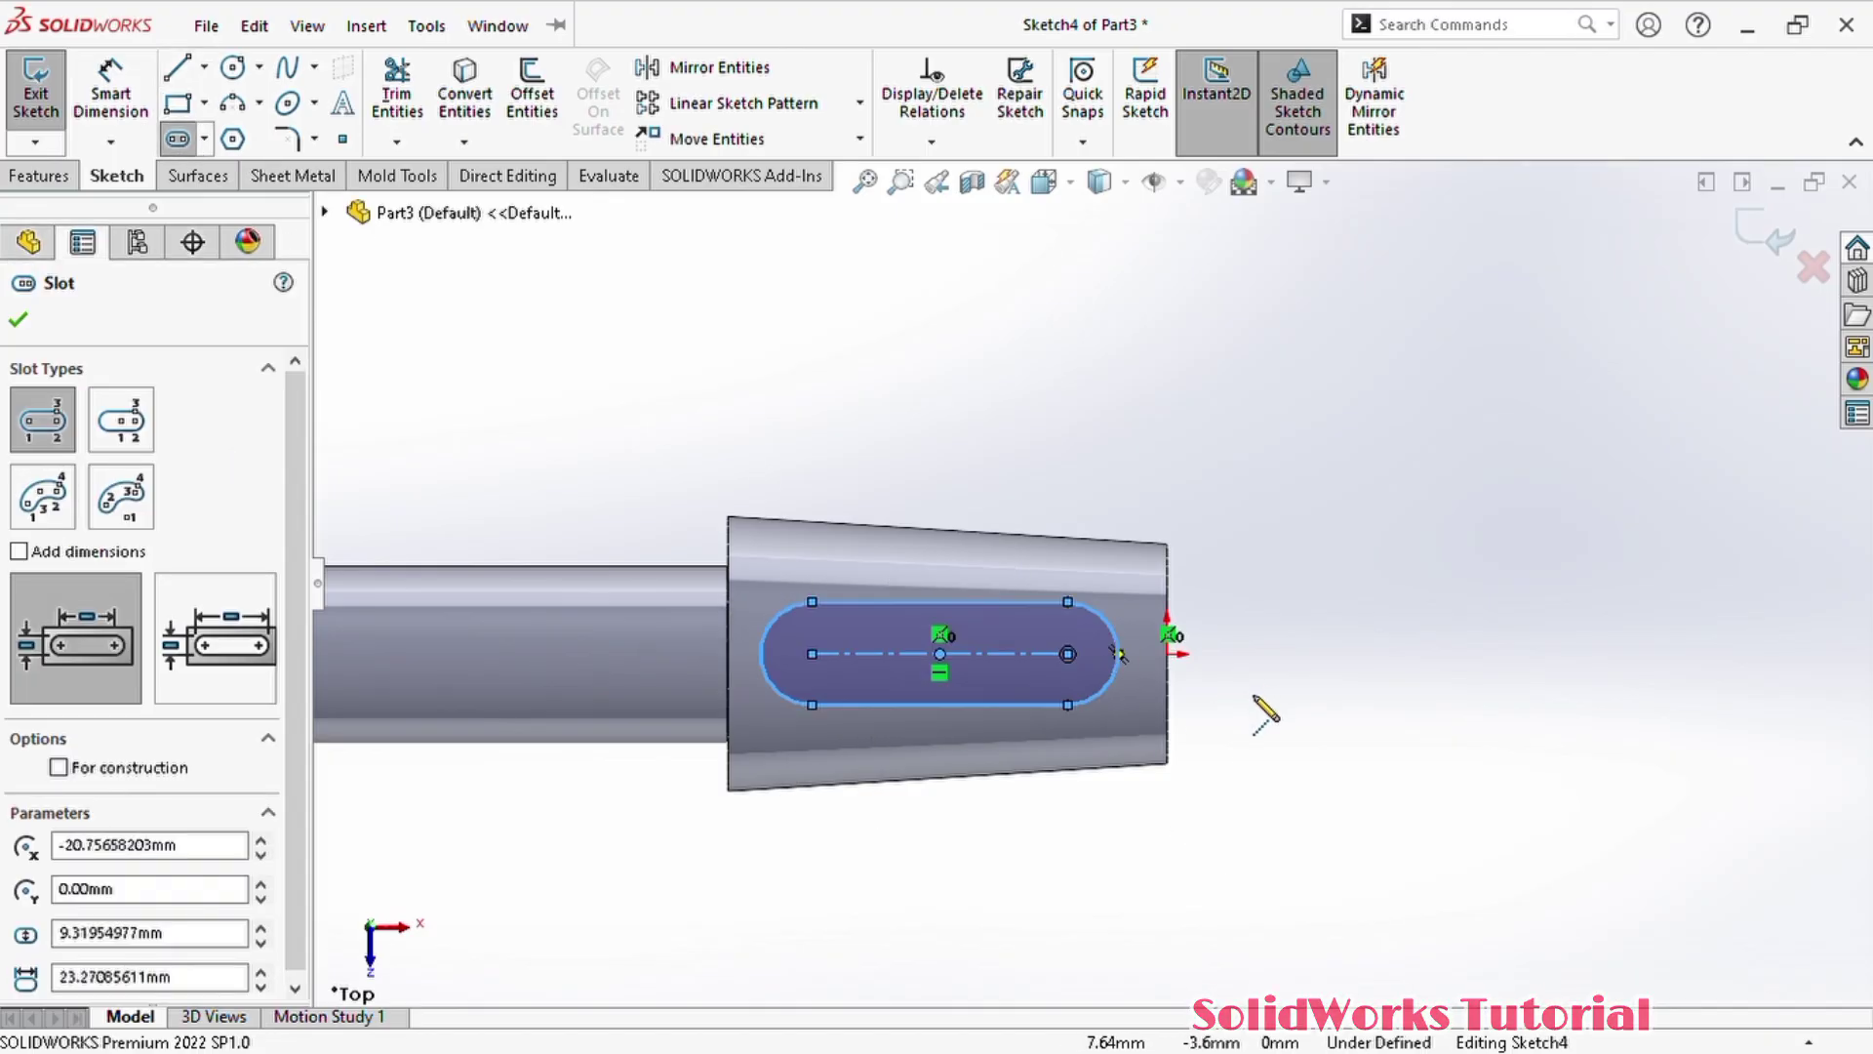
# - Dimension the slot's width between its two straight edges as 10 mm
pyautogui.moveTo(1254, 700); pyautogui.dragTo(1252, 624, button='right')
pyautogui.click(993, 602)
pyautogui.click(985, 702)
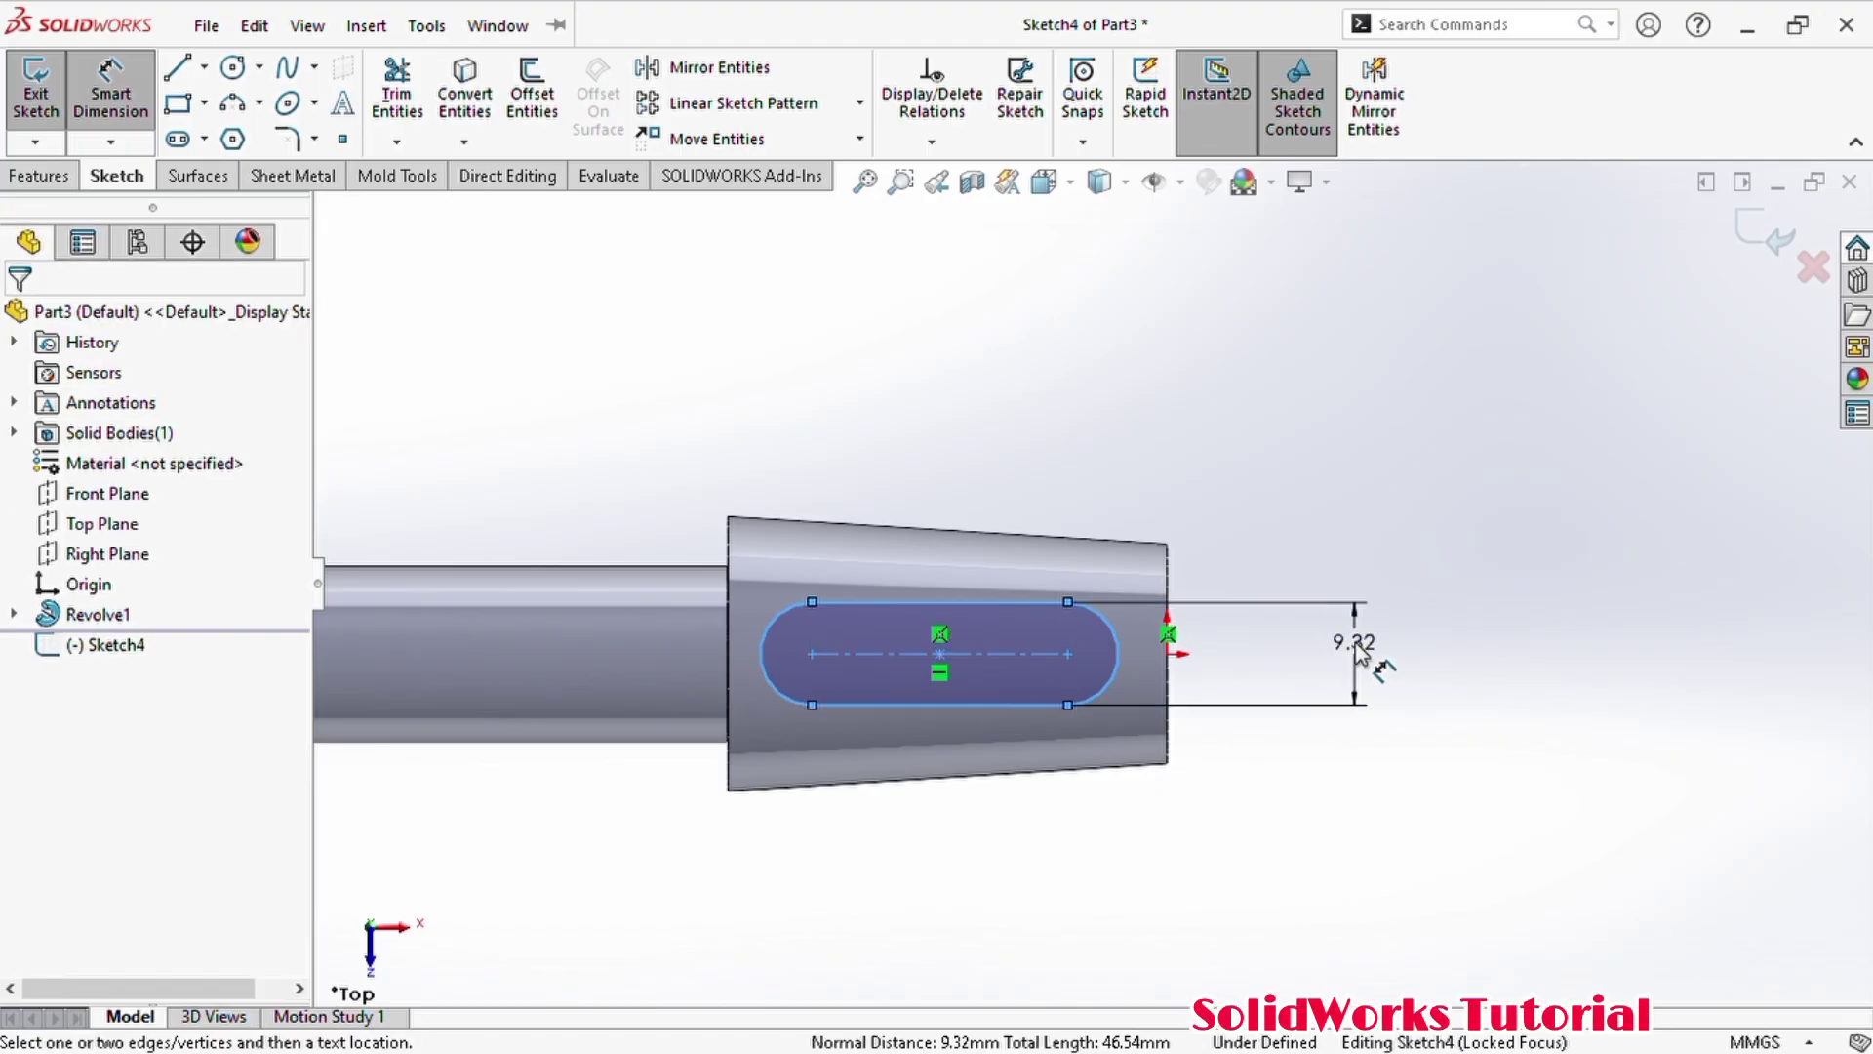
pyautogui.click(1355, 641)
pyautogui.write('10')
pyautogui.press('Return')
pyautogui.click(1426, 556)
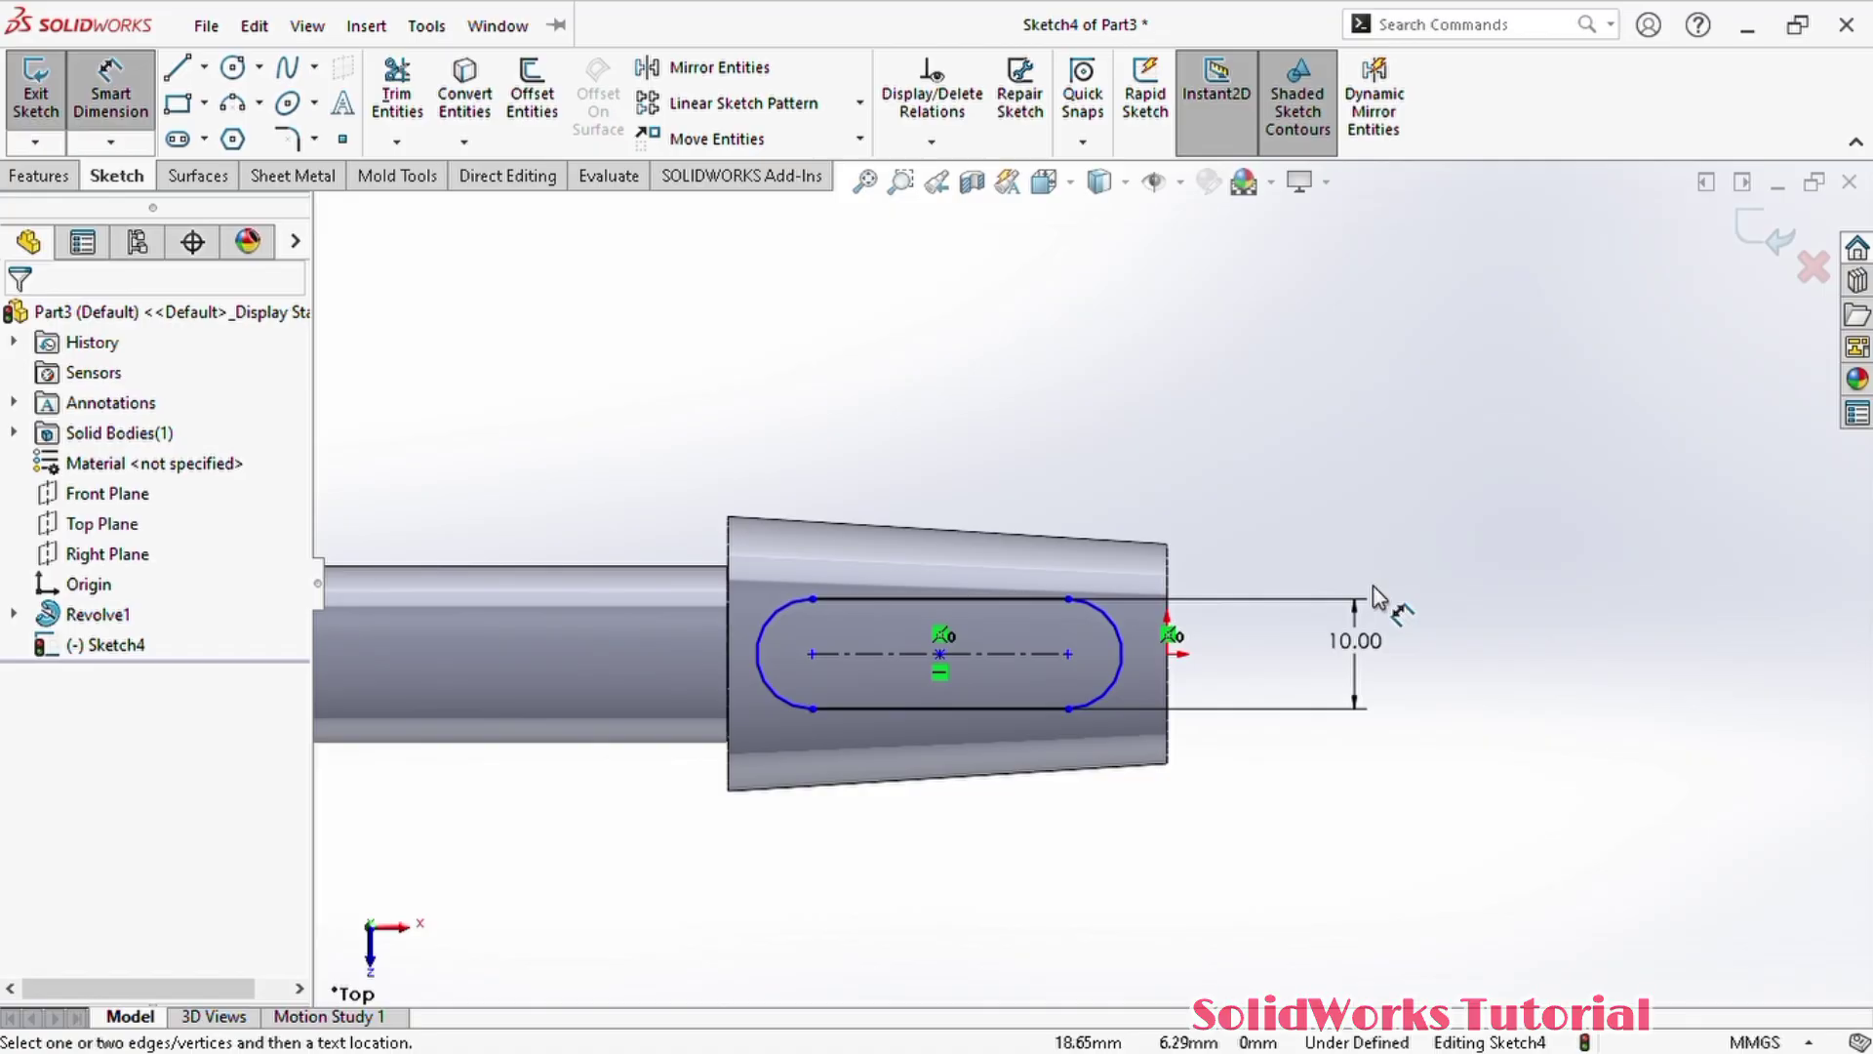
# - Dimension the distance from the slot's nearer arc to the small end of the tapered section as 20 mm
pyautogui.click(1122, 653)
pyautogui.click(1174, 712)
pyautogui.click(1166, 873)
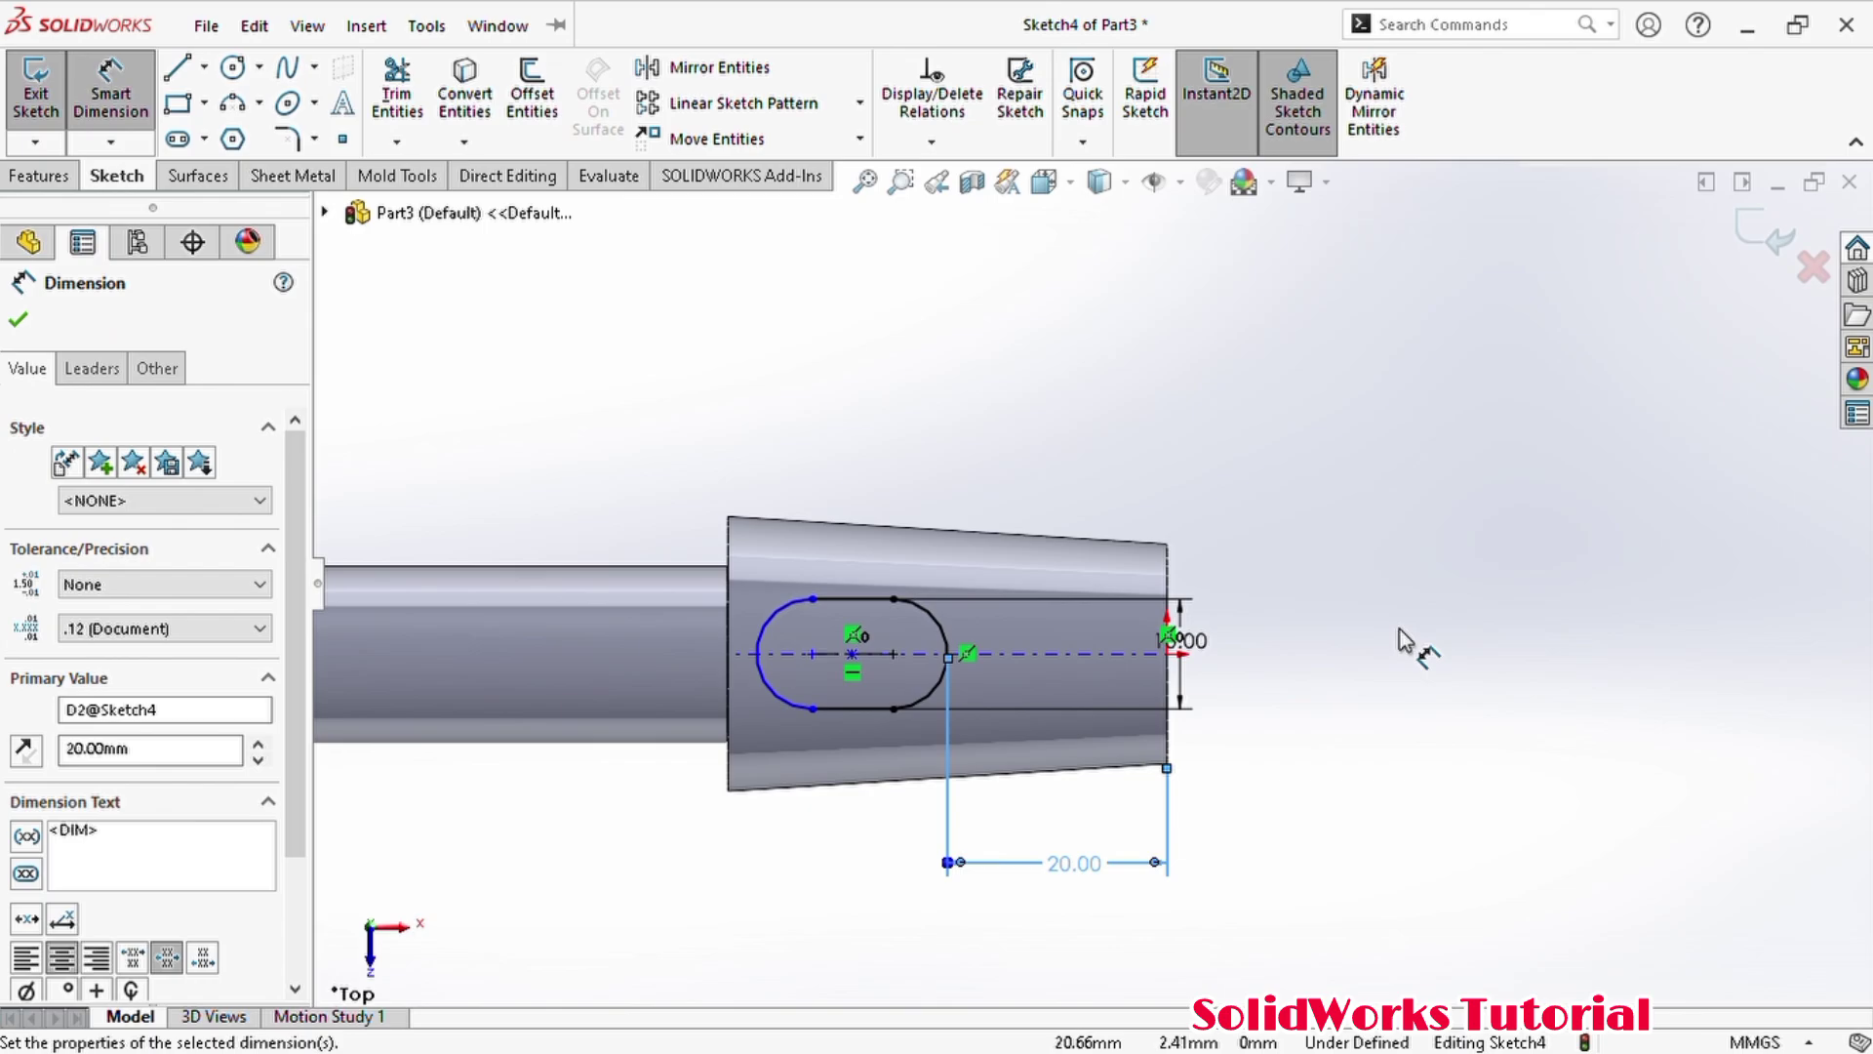
pyautogui.click(1317, 700)
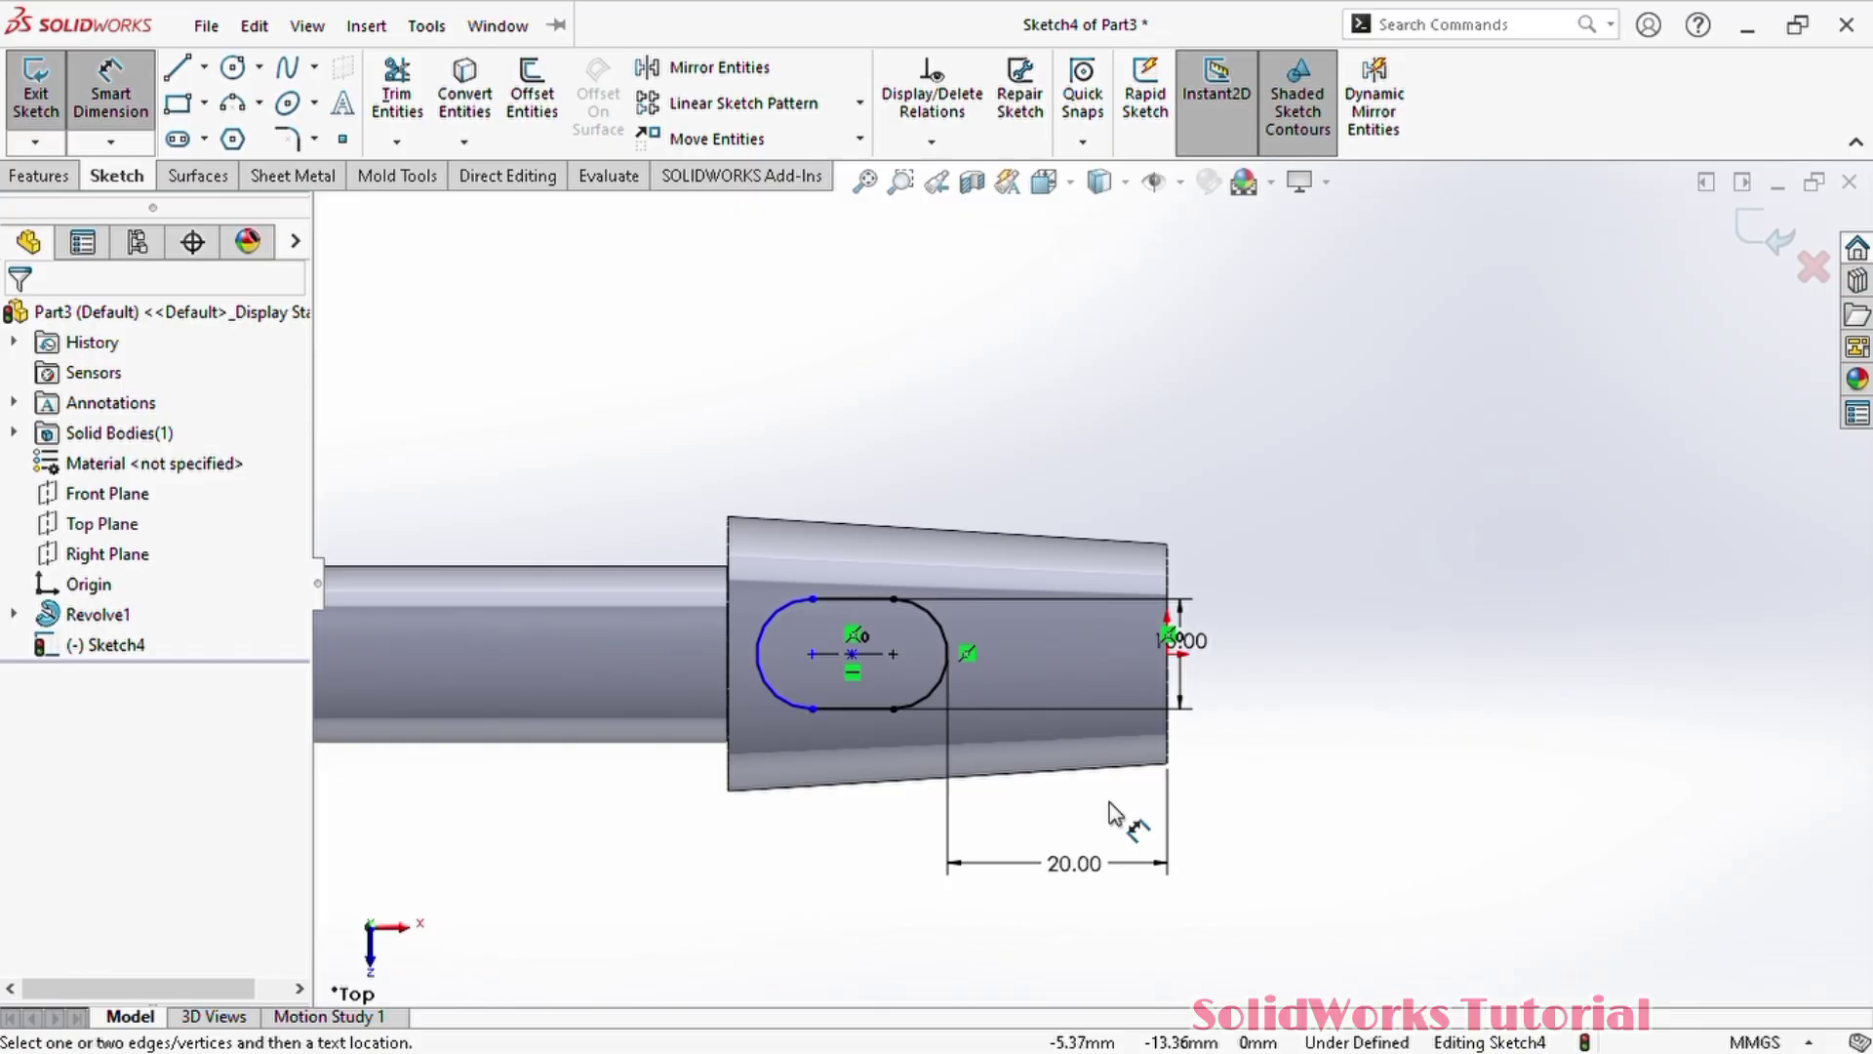
# - Set the distance between the slot and the small end of the tapered section to 12 mm
pyautogui.doubleClick(1074, 863)
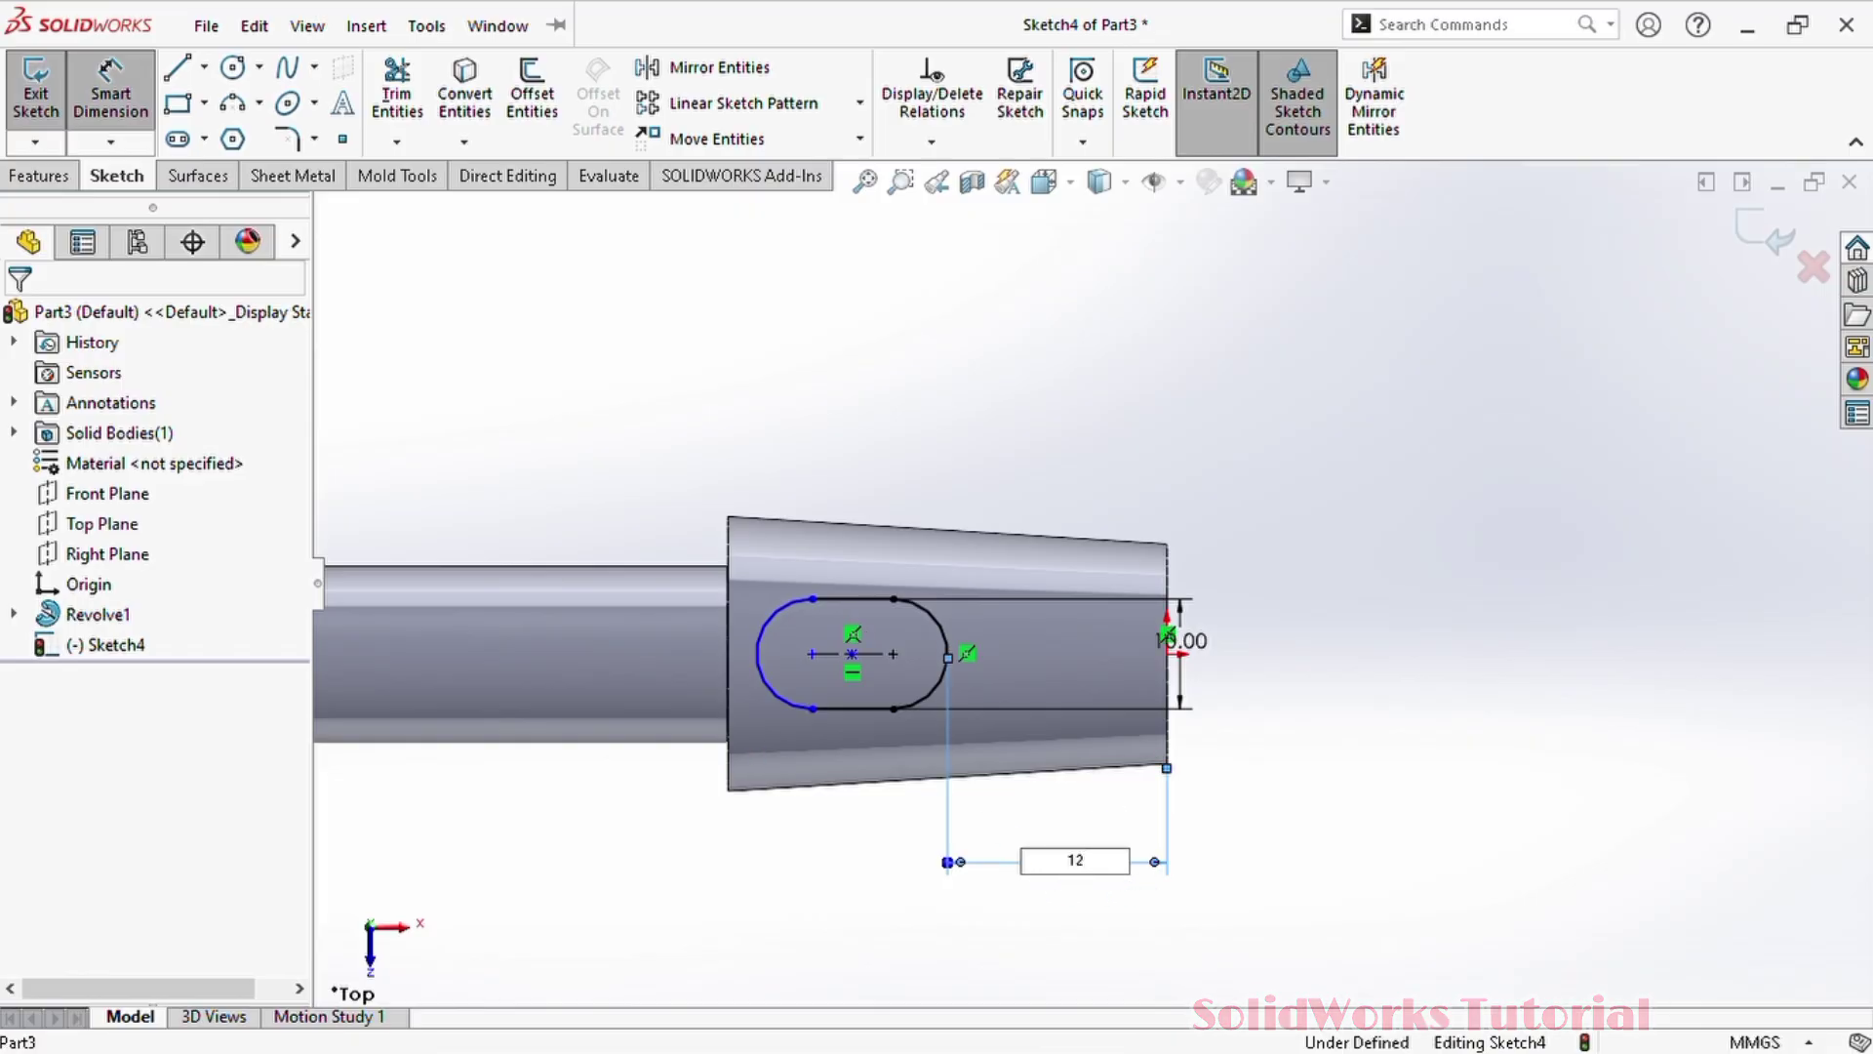
pyautogui.press('Return')
pyautogui.scroll(-2, 986, 739)
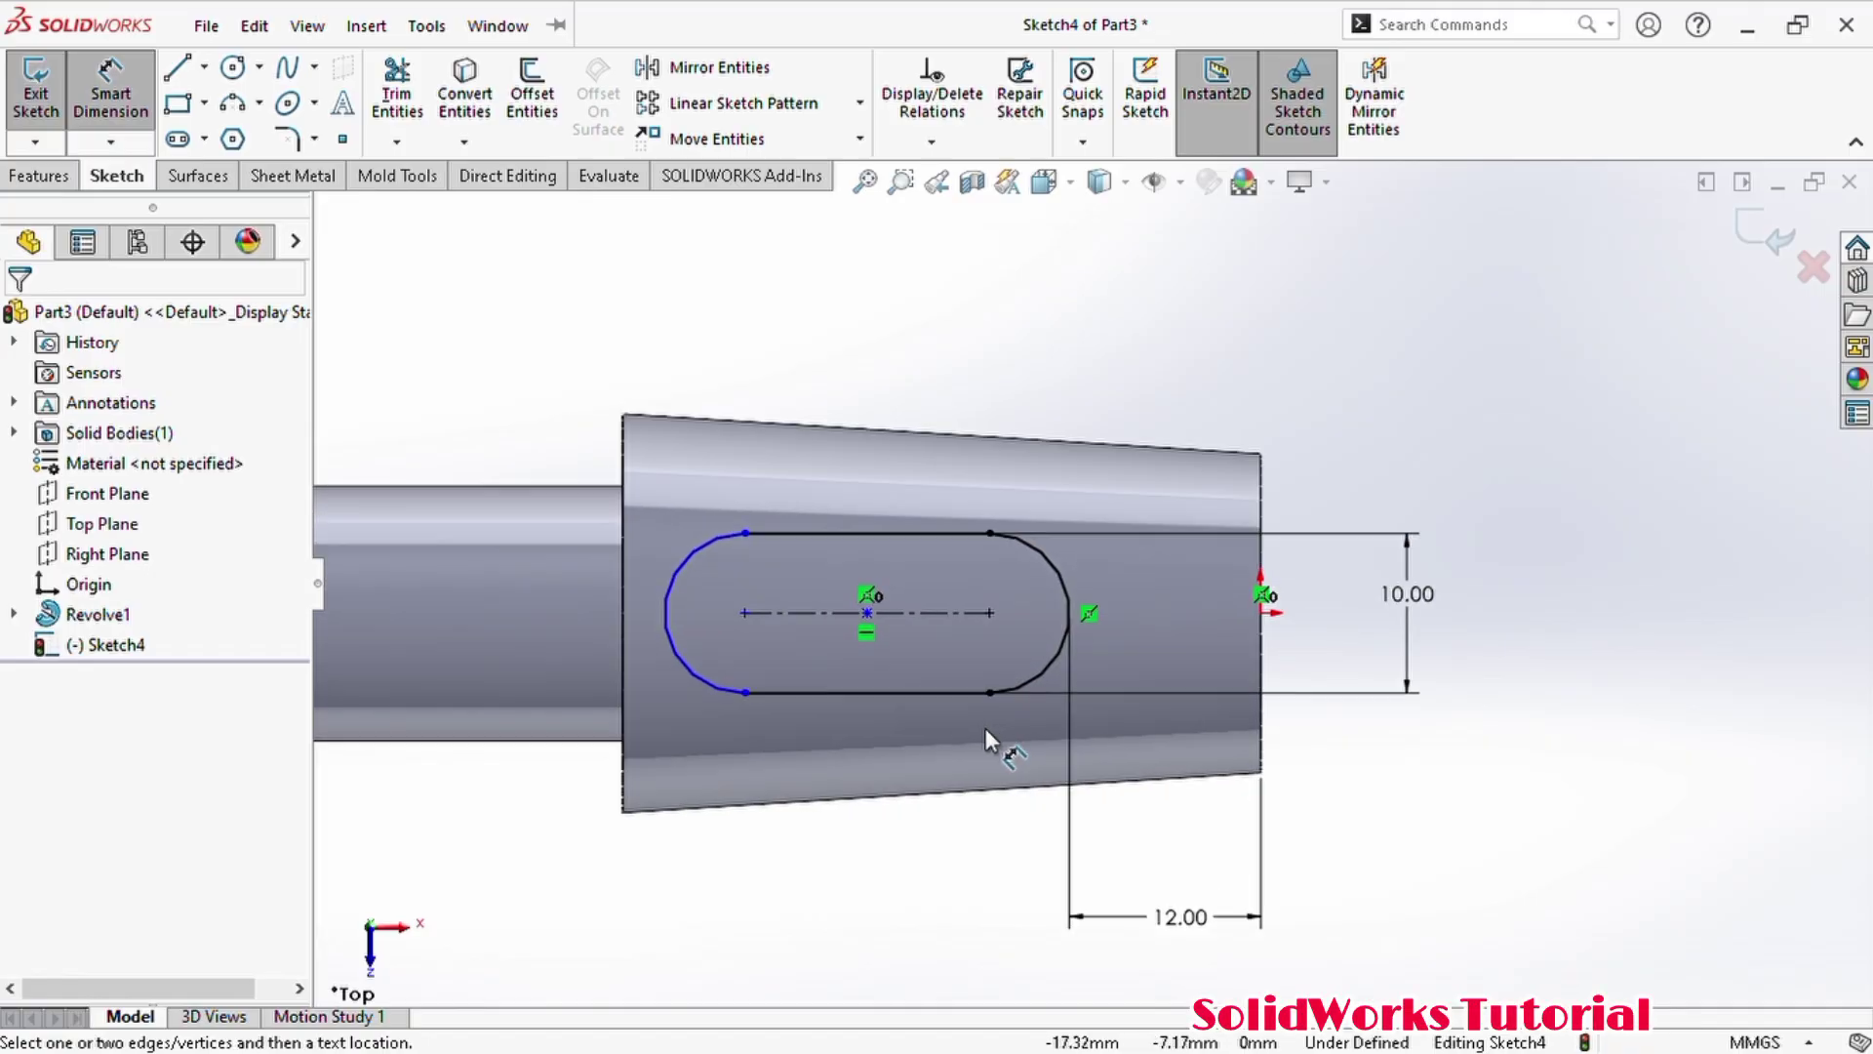
# - Dimension the distance between the slot's two arc centres as 20 mm
pyautogui.click(669, 614)
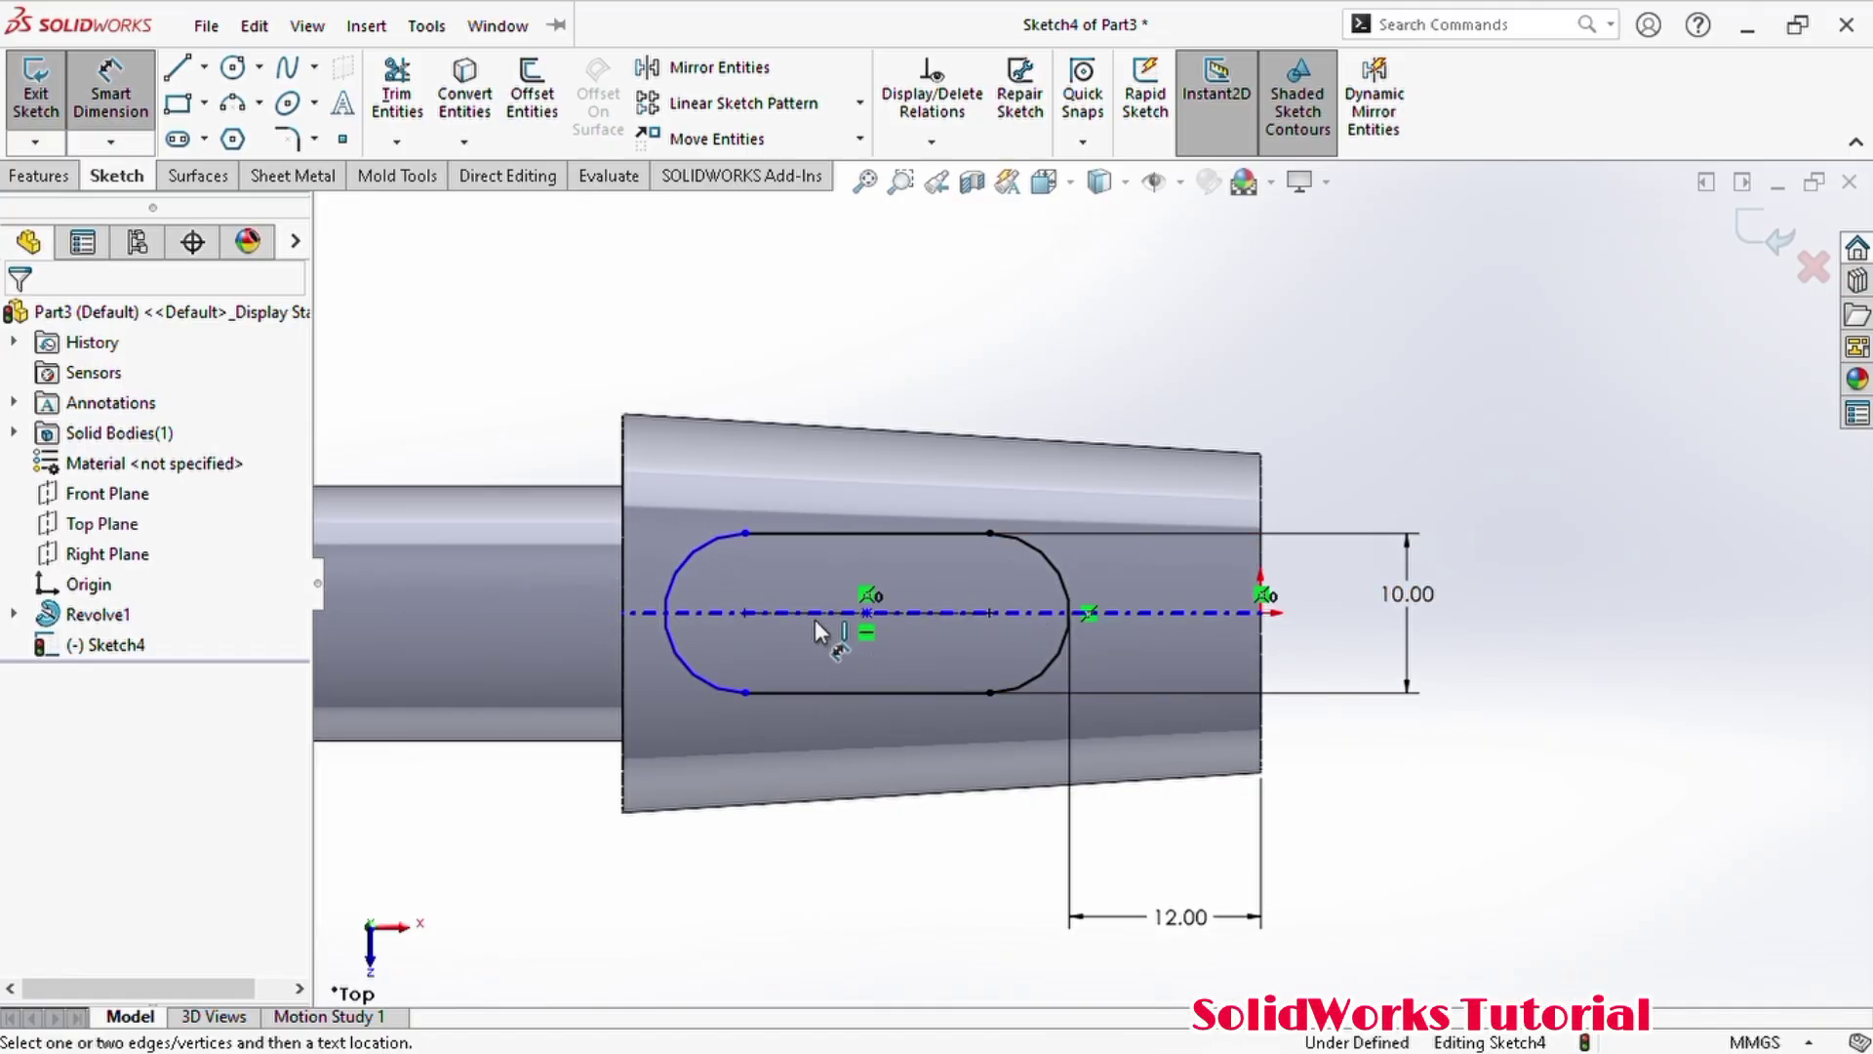
pyautogui.click(746, 613)
pyautogui.click(990, 613)
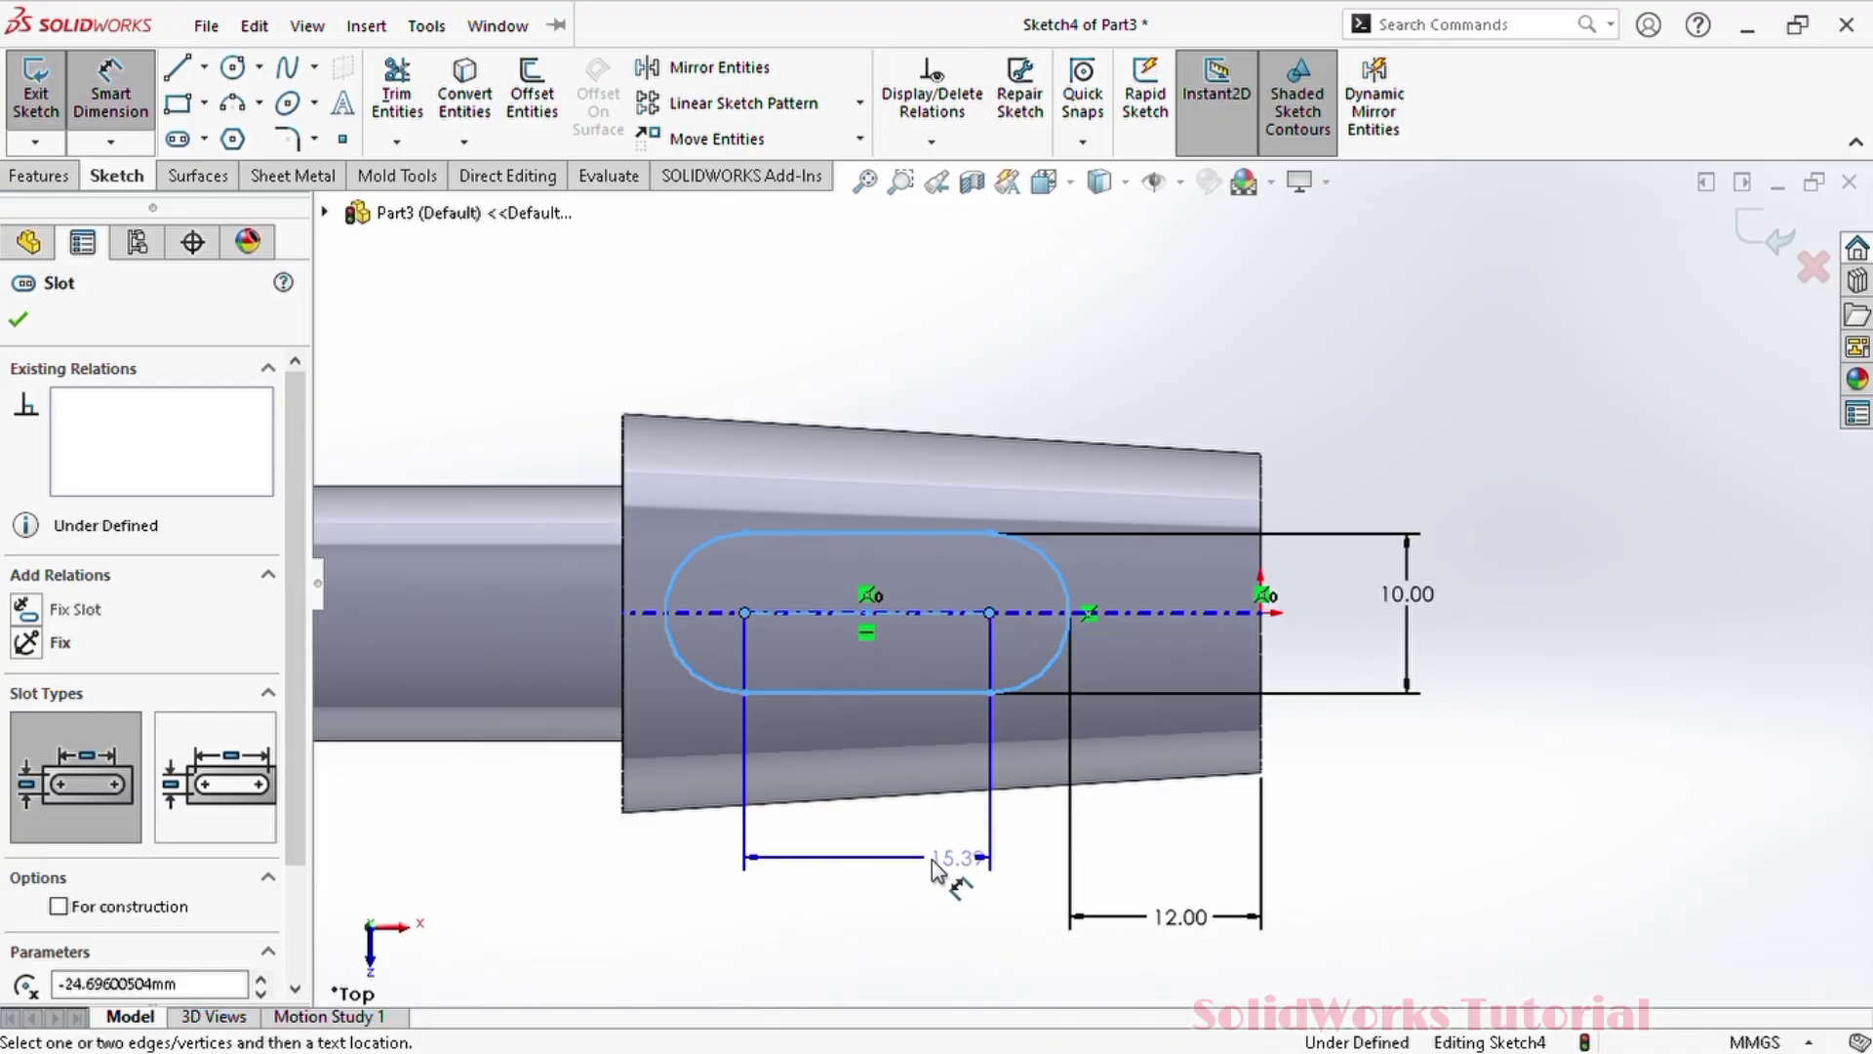
pyautogui.click(1097, 877)
pyautogui.write('20')
pyautogui.press('Return')
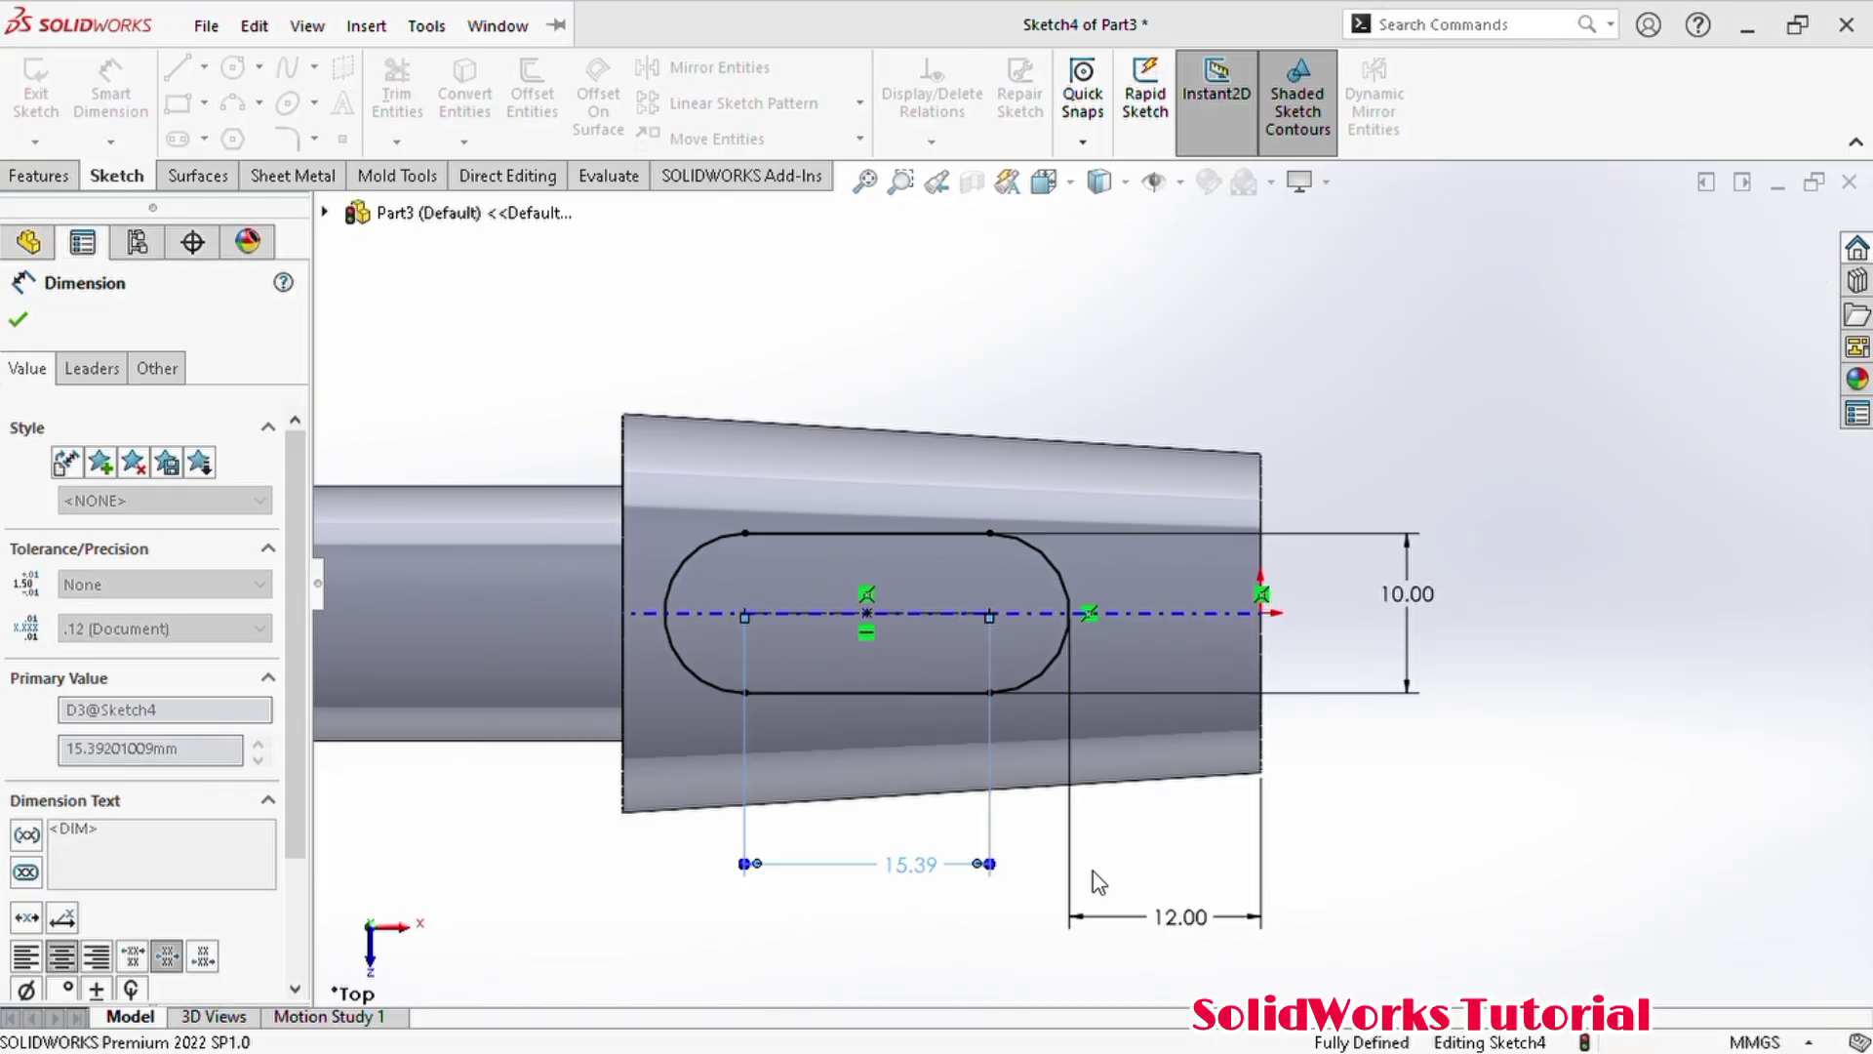
pyautogui.click(1318, 423)
pyautogui.scroll(2, 1074, 717)
pyautogui.scroll(-2, 1129, 674)
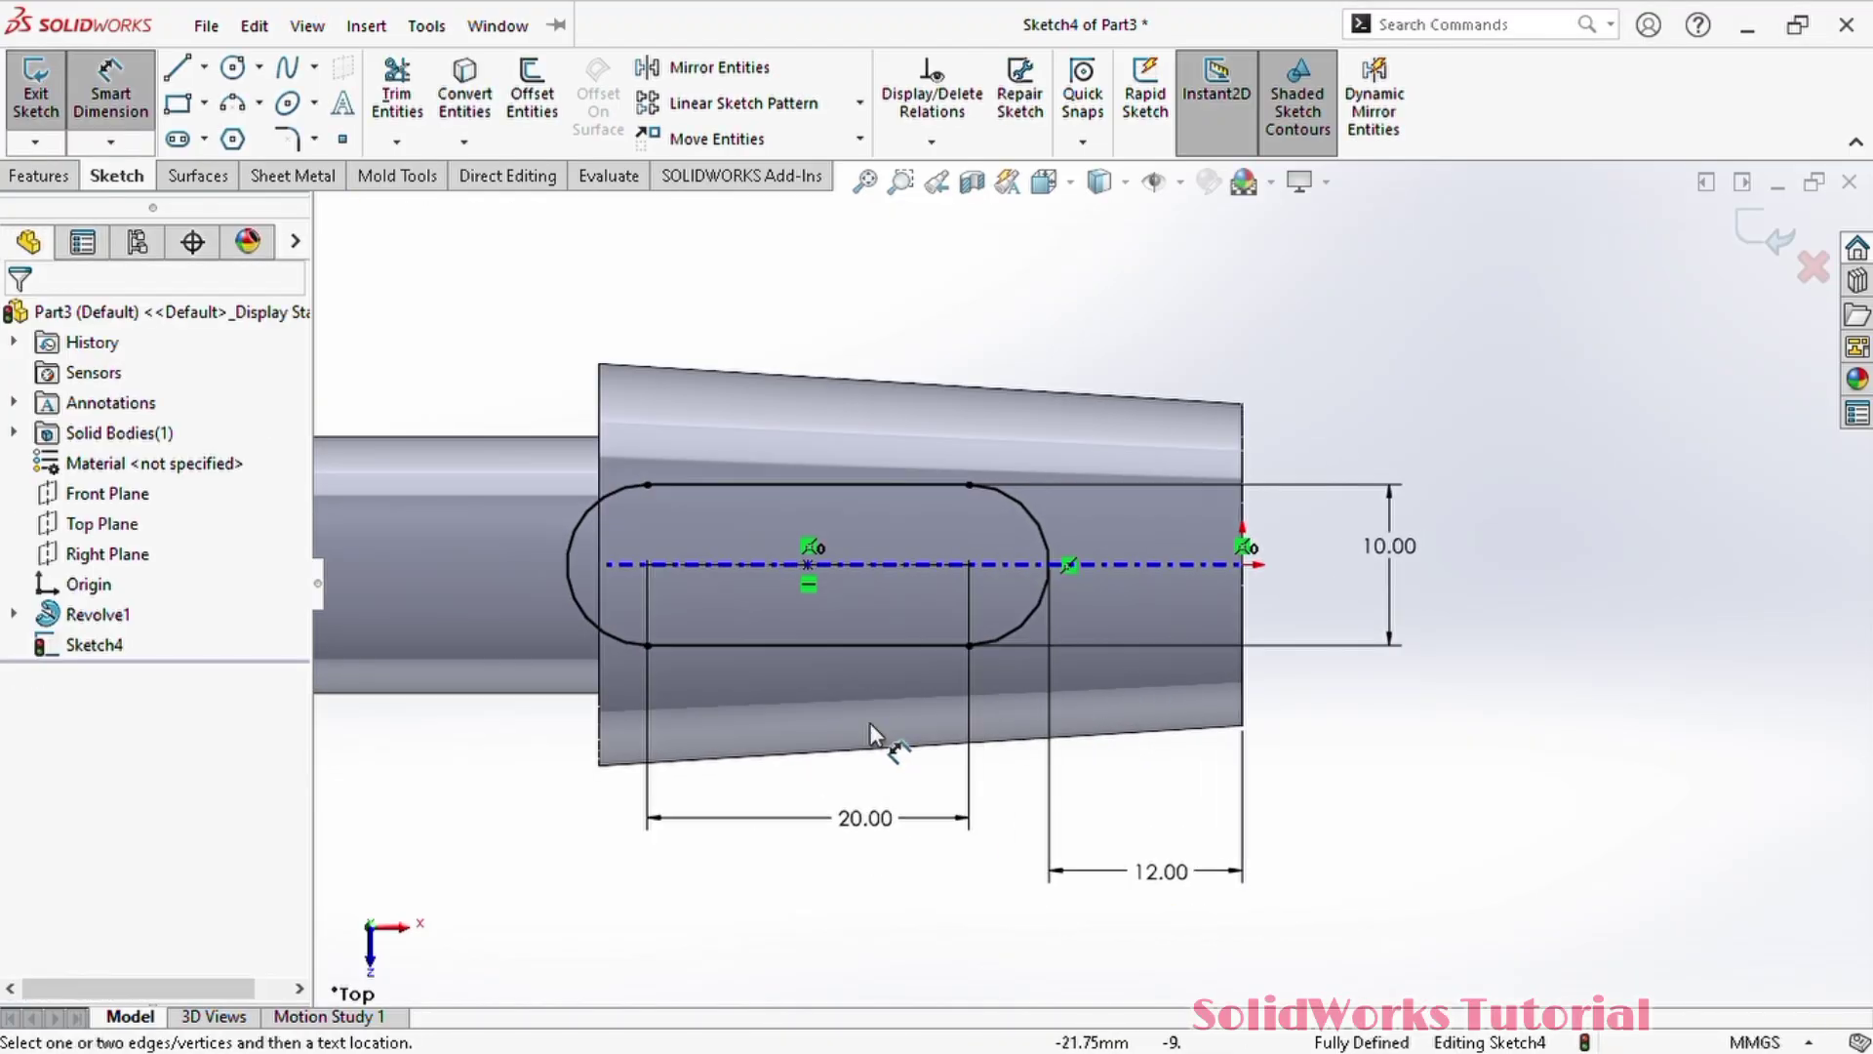
# - Delete the slot's centre-to-centre dimension and shorten the slot by moving its shank-side arc centre toward the small end
pyautogui.click(837, 566)
pyautogui.press('Escape')
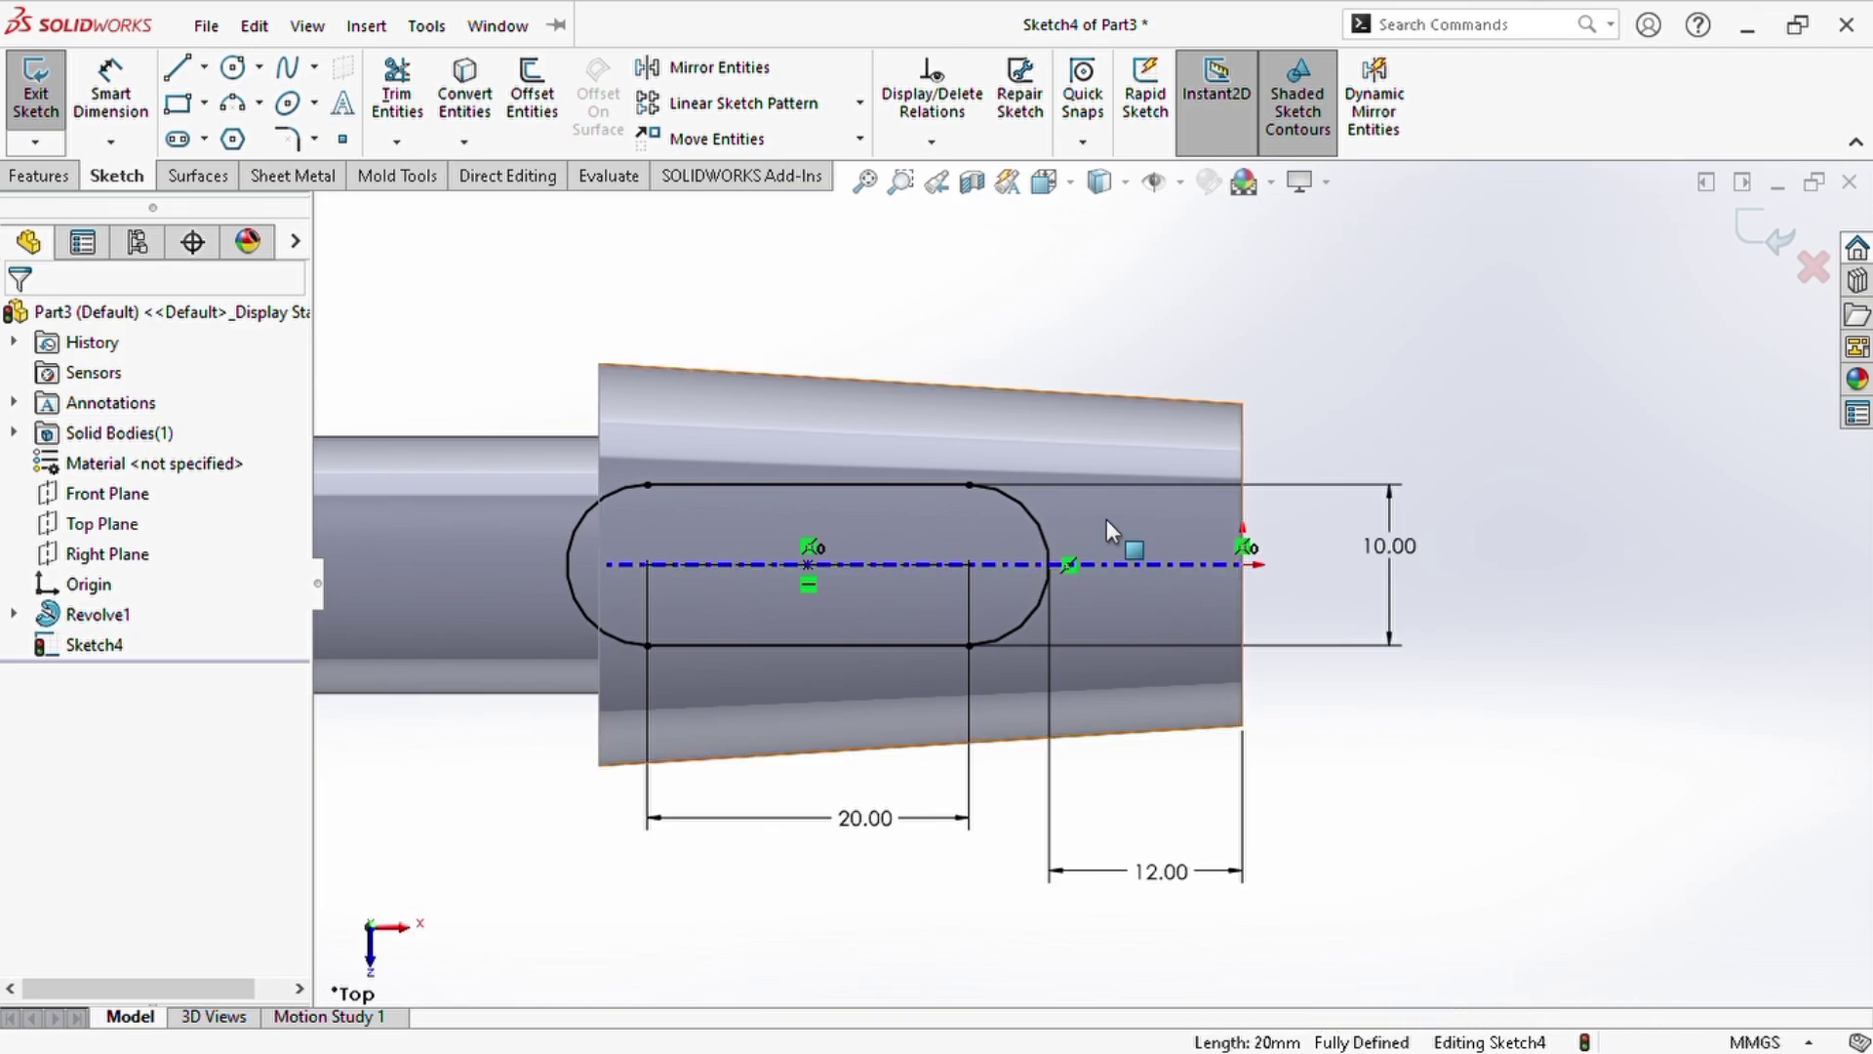
pyautogui.keyDown('ctrl'); pyautogui.moveTo(1106, 519); pyautogui.dragTo(1137, 473, button='middle'); pyautogui.keyUp('ctrl')
pyautogui.click(890, 776)
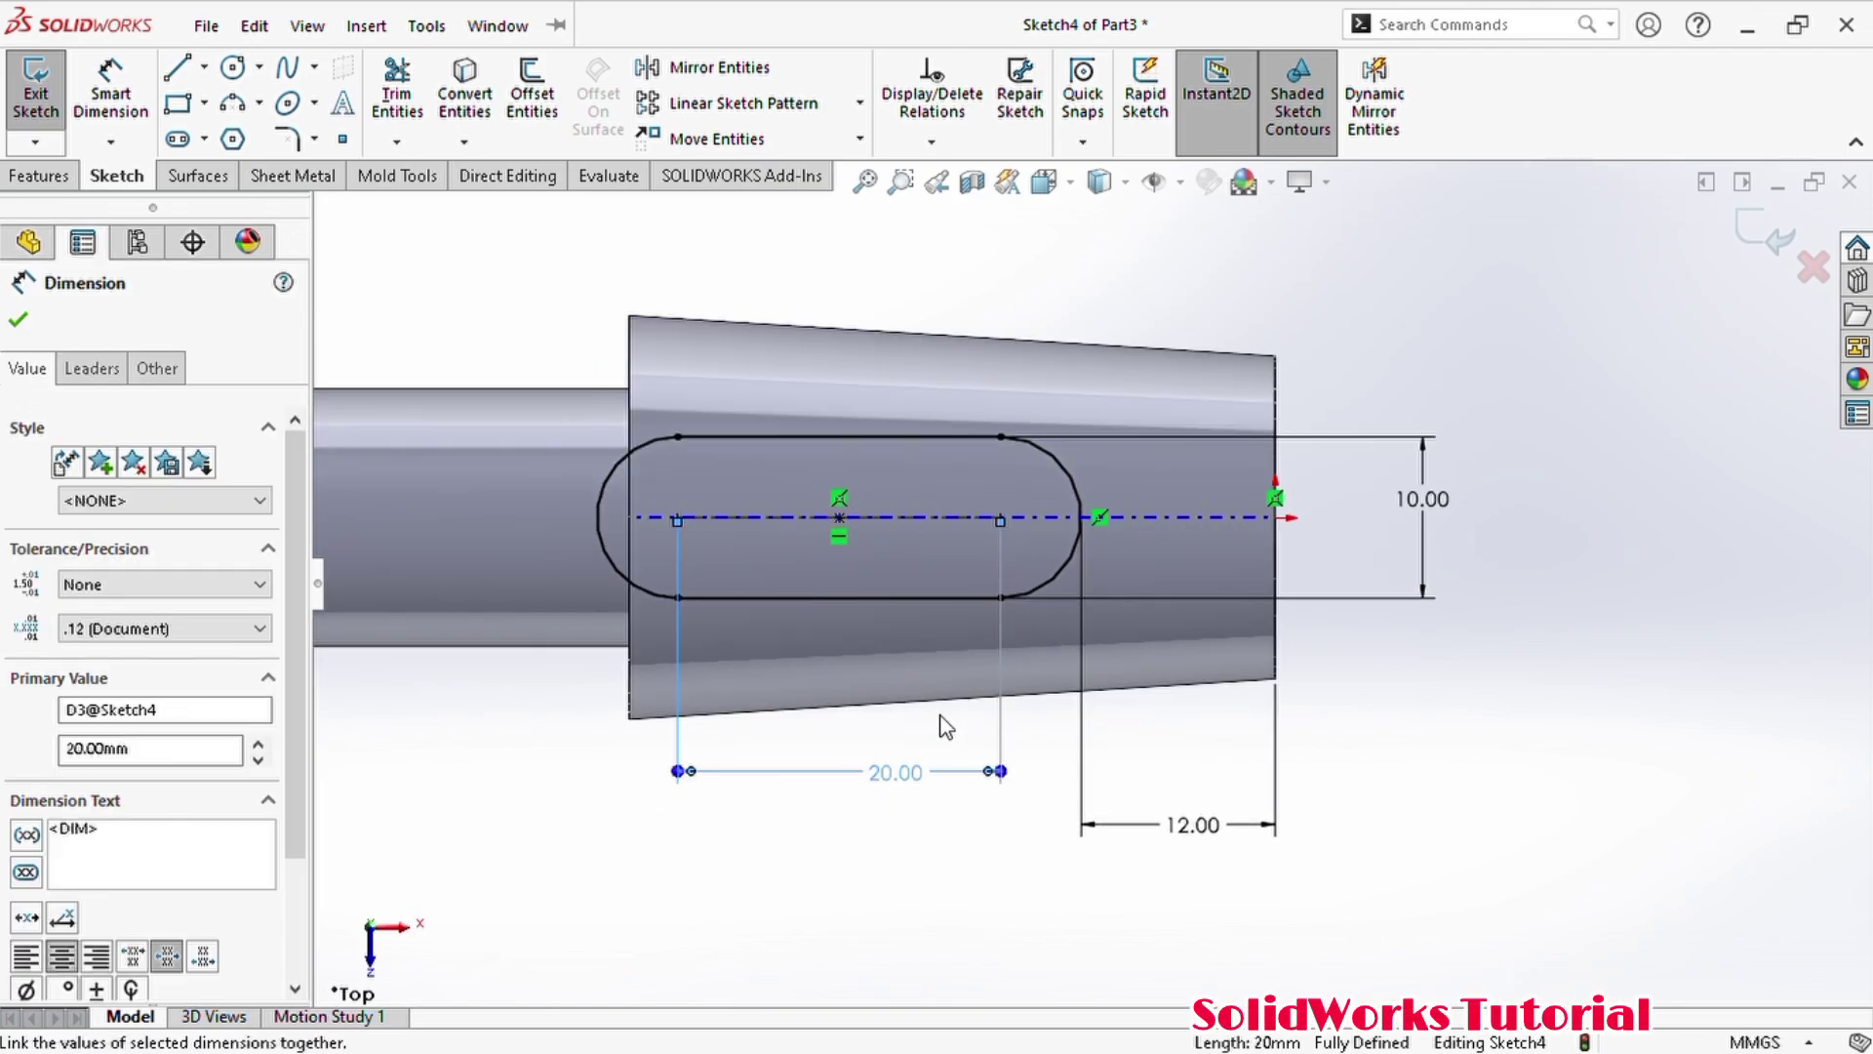
pyautogui.press('Delete')
pyautogui.moveTo(671, 521); pyautogui.dragTo(808, 517)
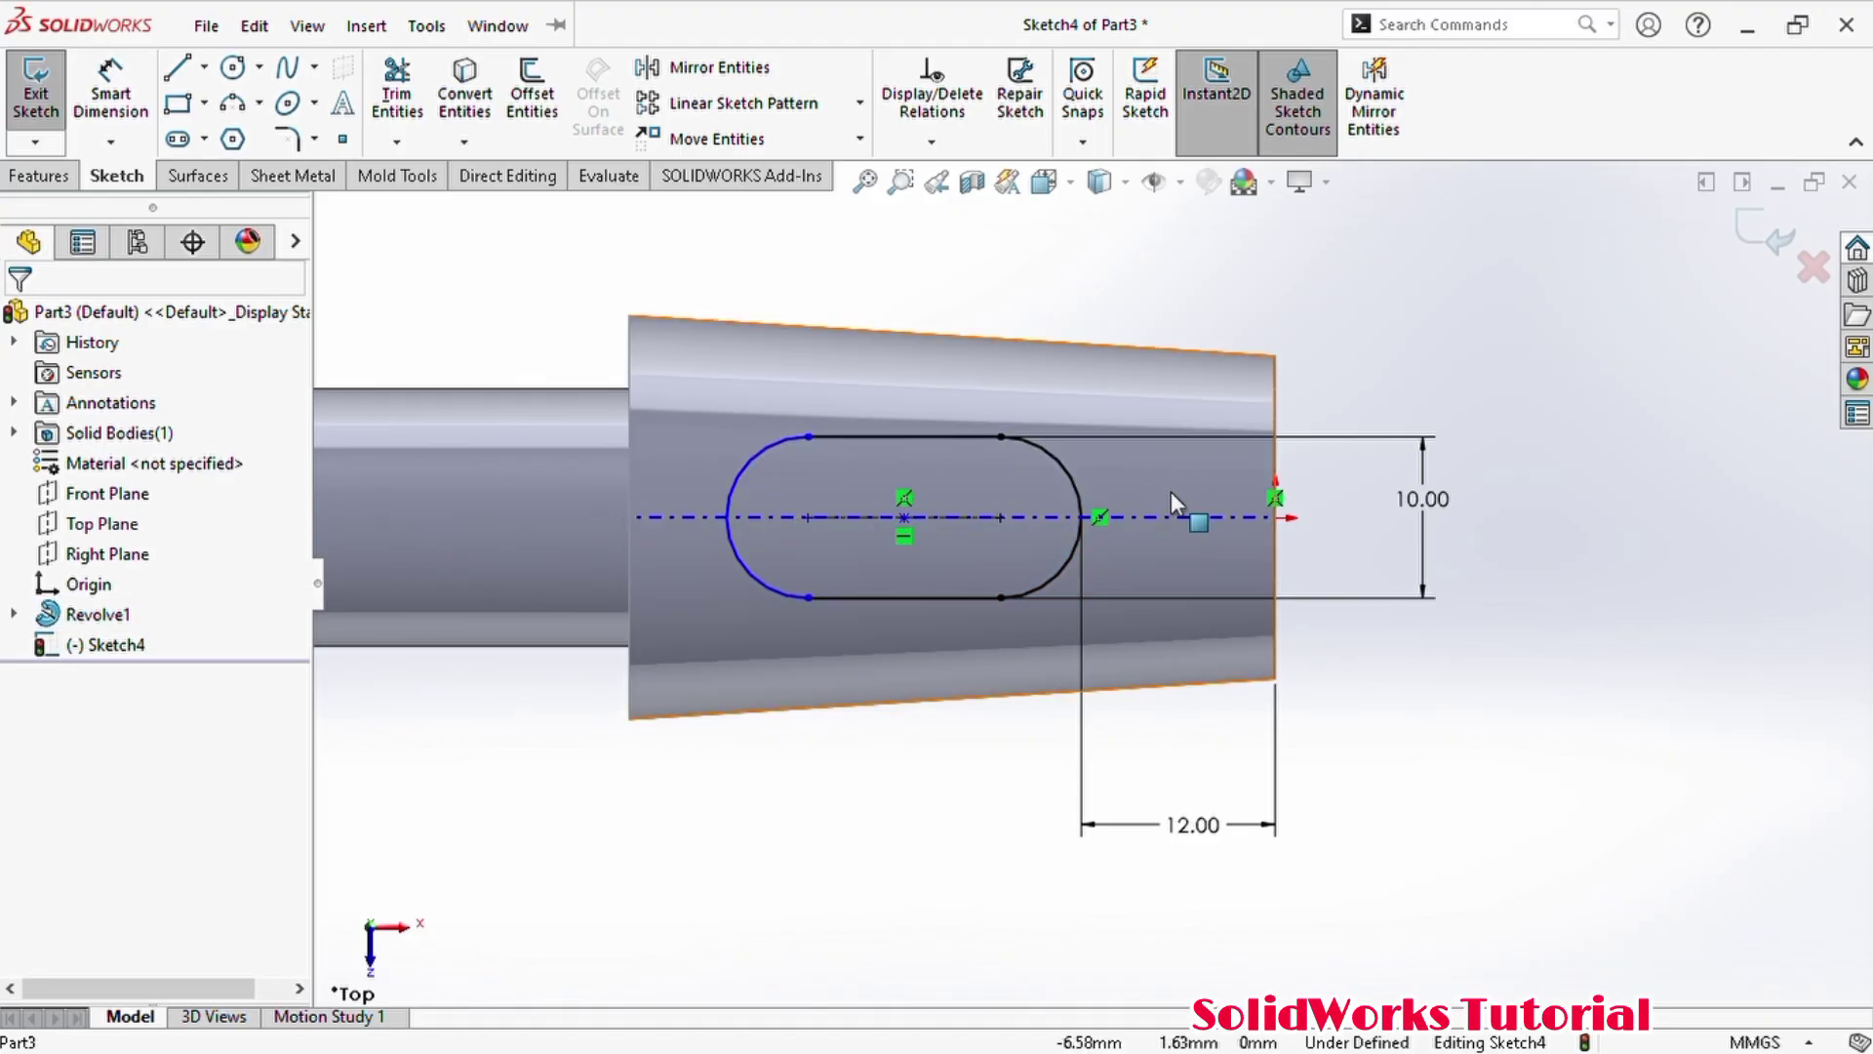
# - Examine the slot sketch on the tapered section from several angles
pyautogui.scroll(-1, 1246, 607)
pyautogui.scroll(4, 1246, 607)
pyautogui.moveTo(1245, 607); pyautogui.dragTo(1254, 379, button='middle')
pyautogui.scroll(-4, 933, 561)
pyautogui.scroll(-3, 933, 560)
pyautogui.moveTo(934, 560); pyautogui.dragTo(915, 624, button='middle')
pyautogui.scroll(5, 1092, 589)
pyautogui.scroll(-1, 1108, 647)
pyautogui.scroll(3, 1095, 849)
pyautogui.moveTo(1071, 751); pyautogui.dragTo(1066, 788, button='middle')
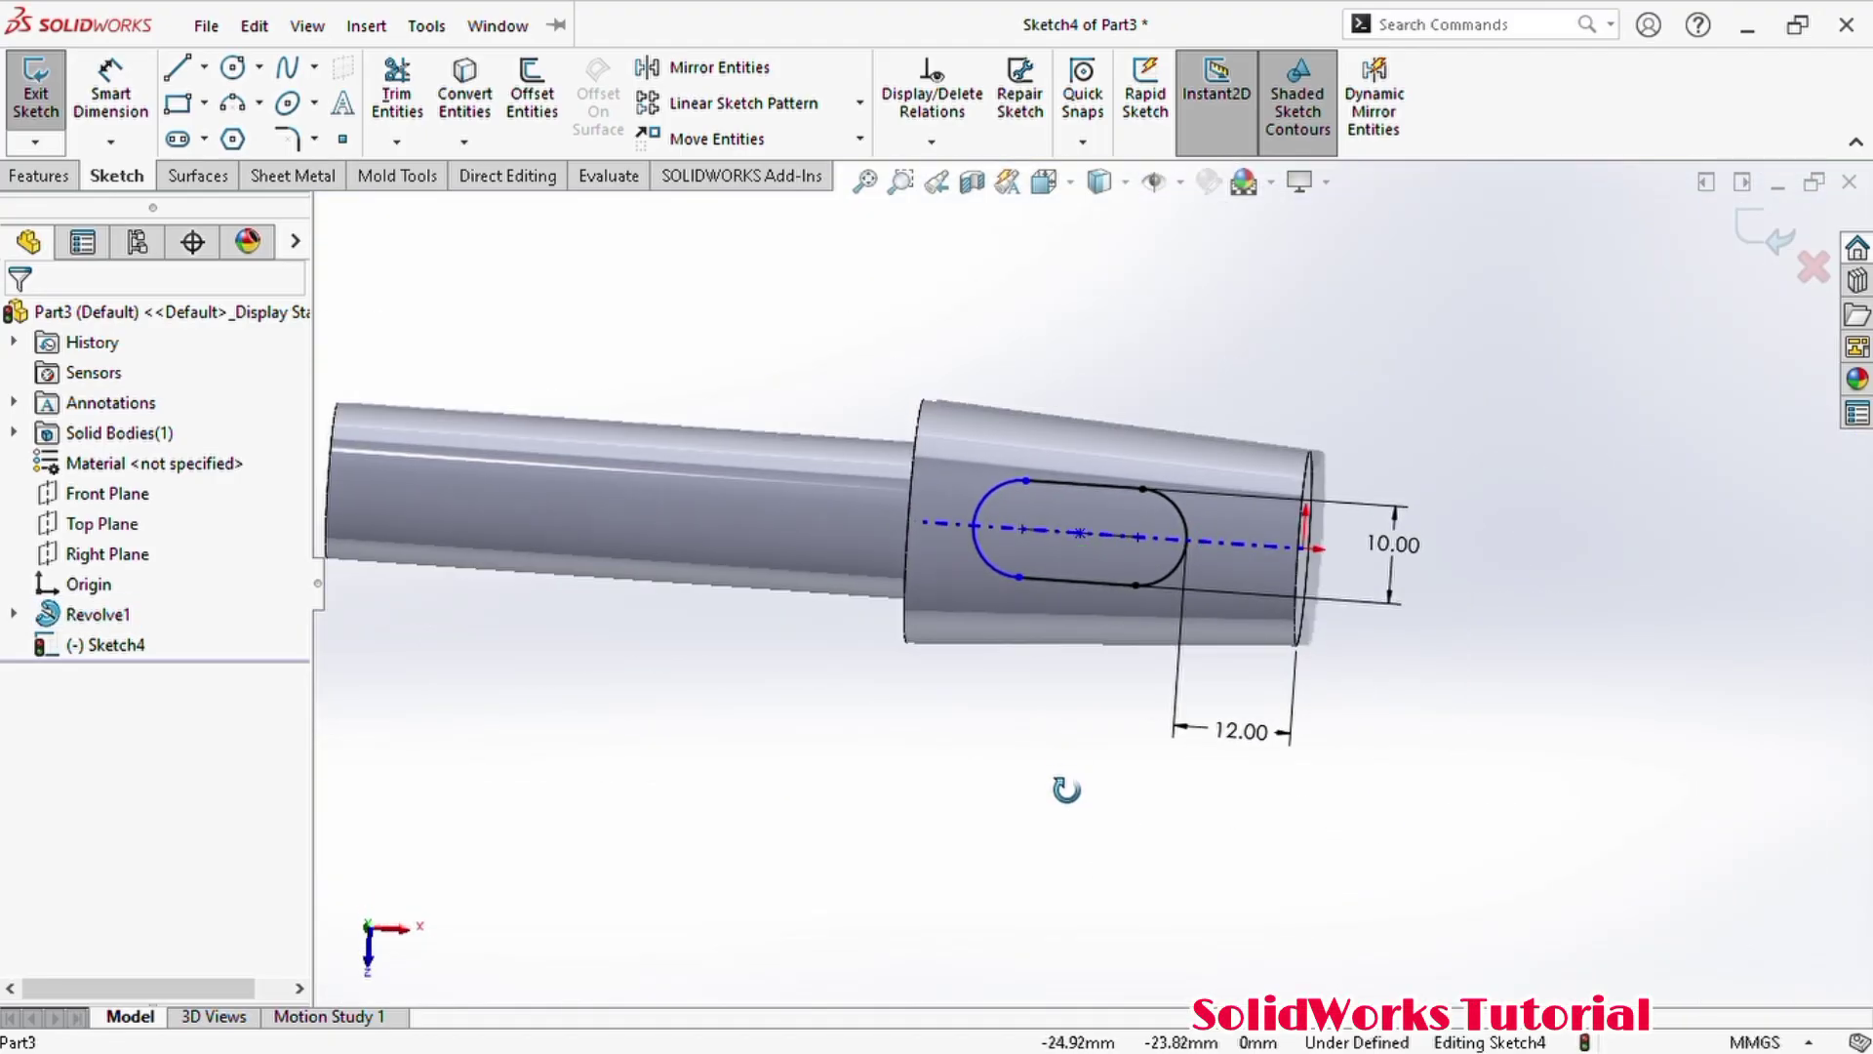
# - Dimension the slot's overall length between the outermost points of its two end arcs as 20 mm
pyautogui.moveTo(1064, 771); pyautogui.dragTo(1034, 673, button='right')
pyautogui.scroll(-1, 968, 528)
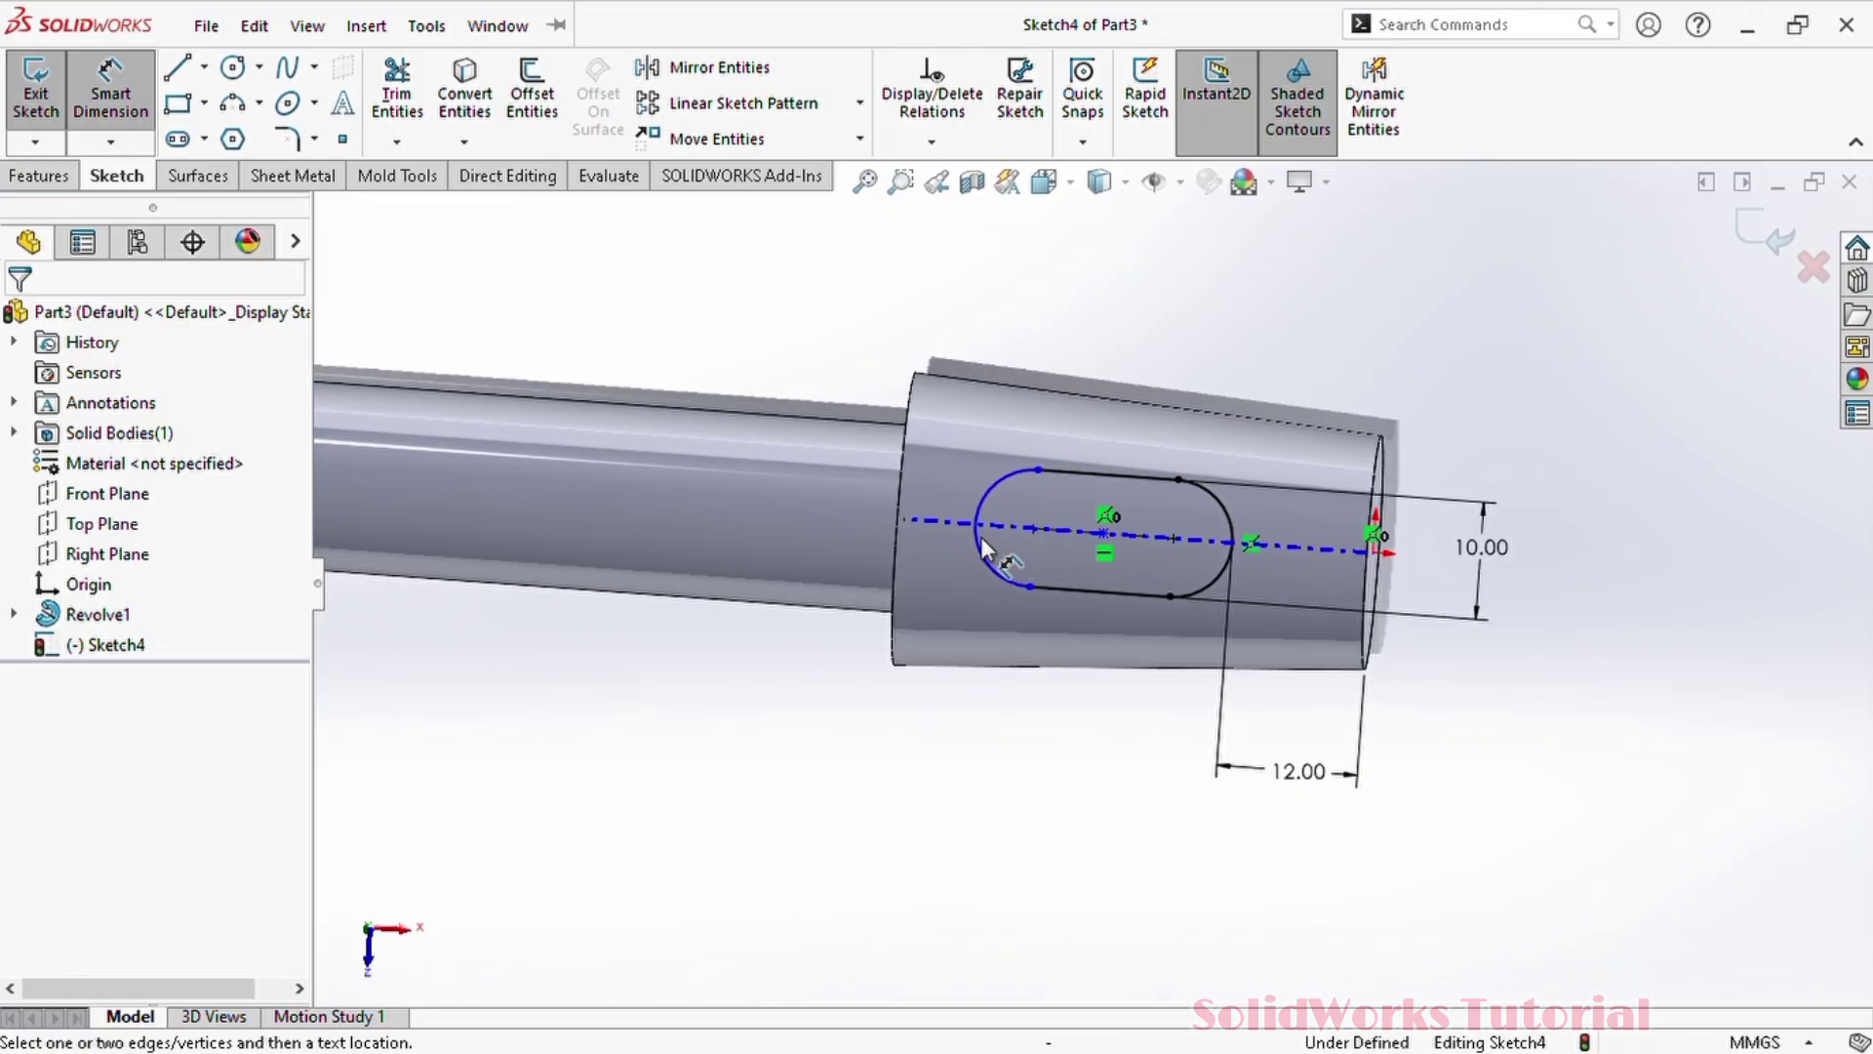
pyautogui.click(975, 525)
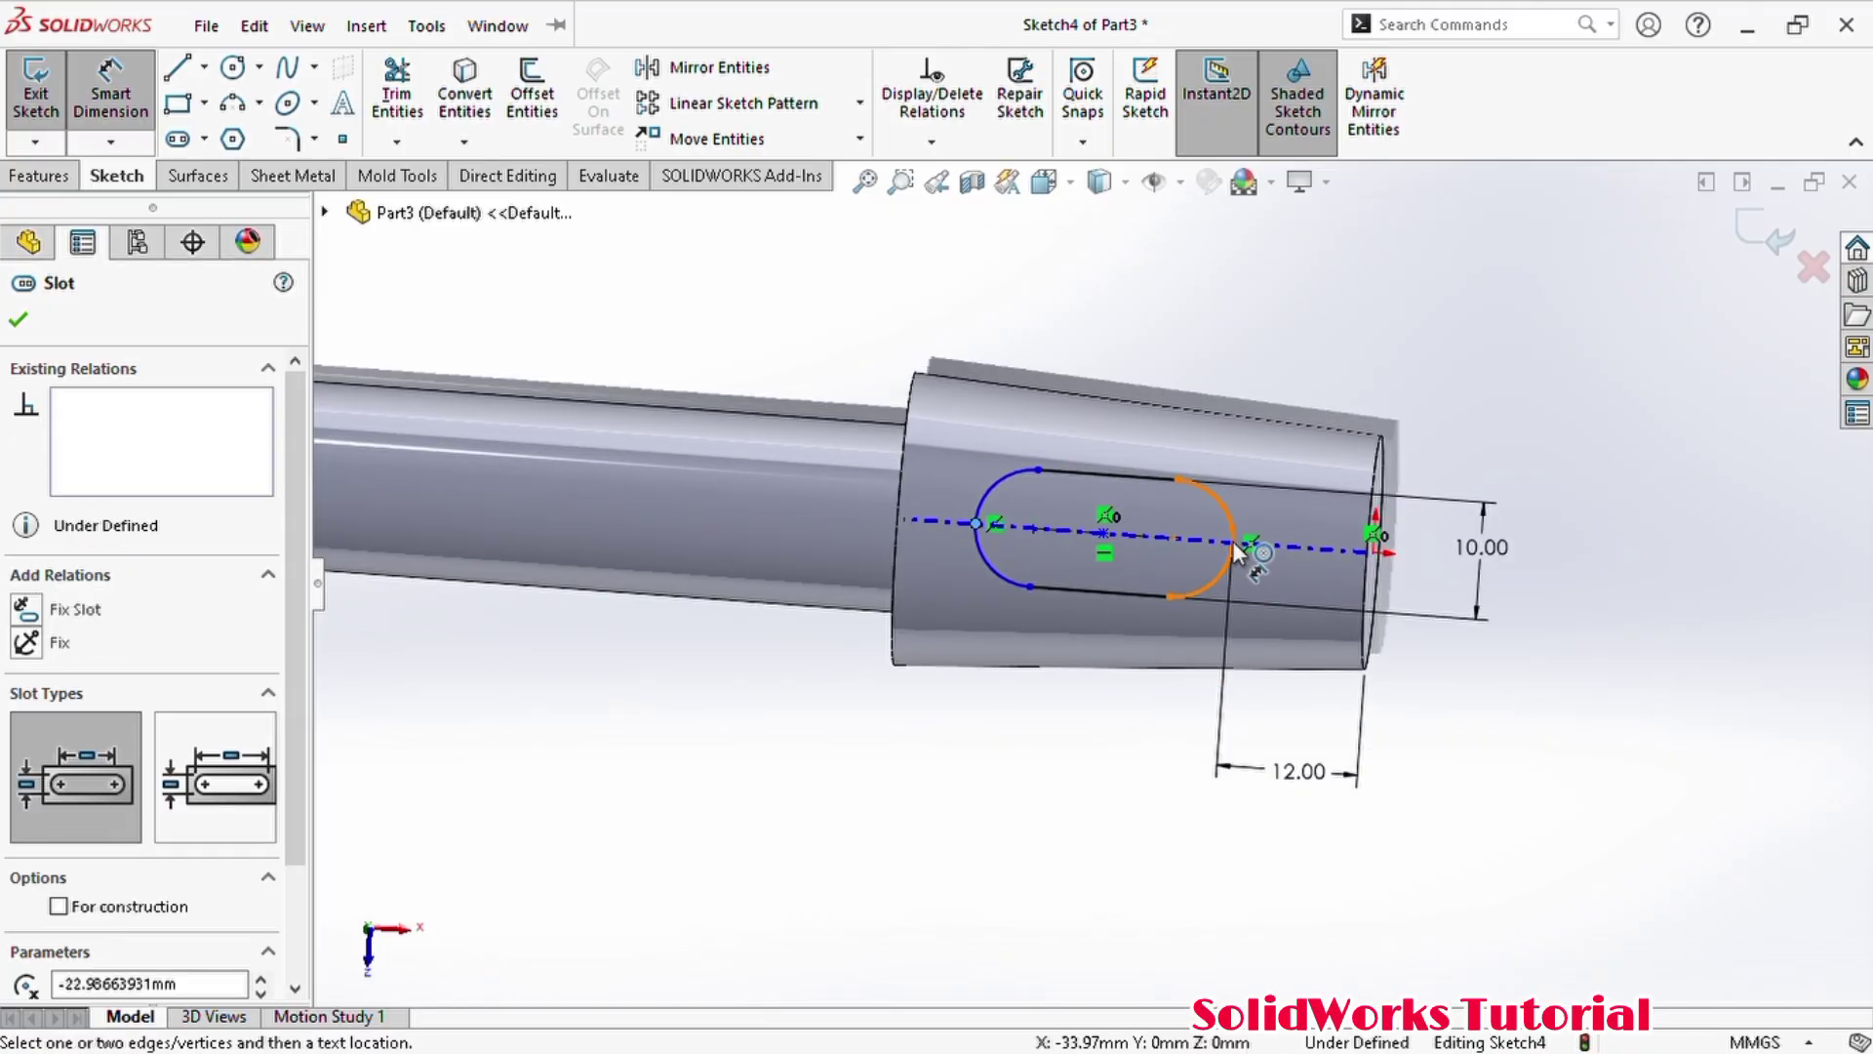
pyautogui.click(1232, 548)
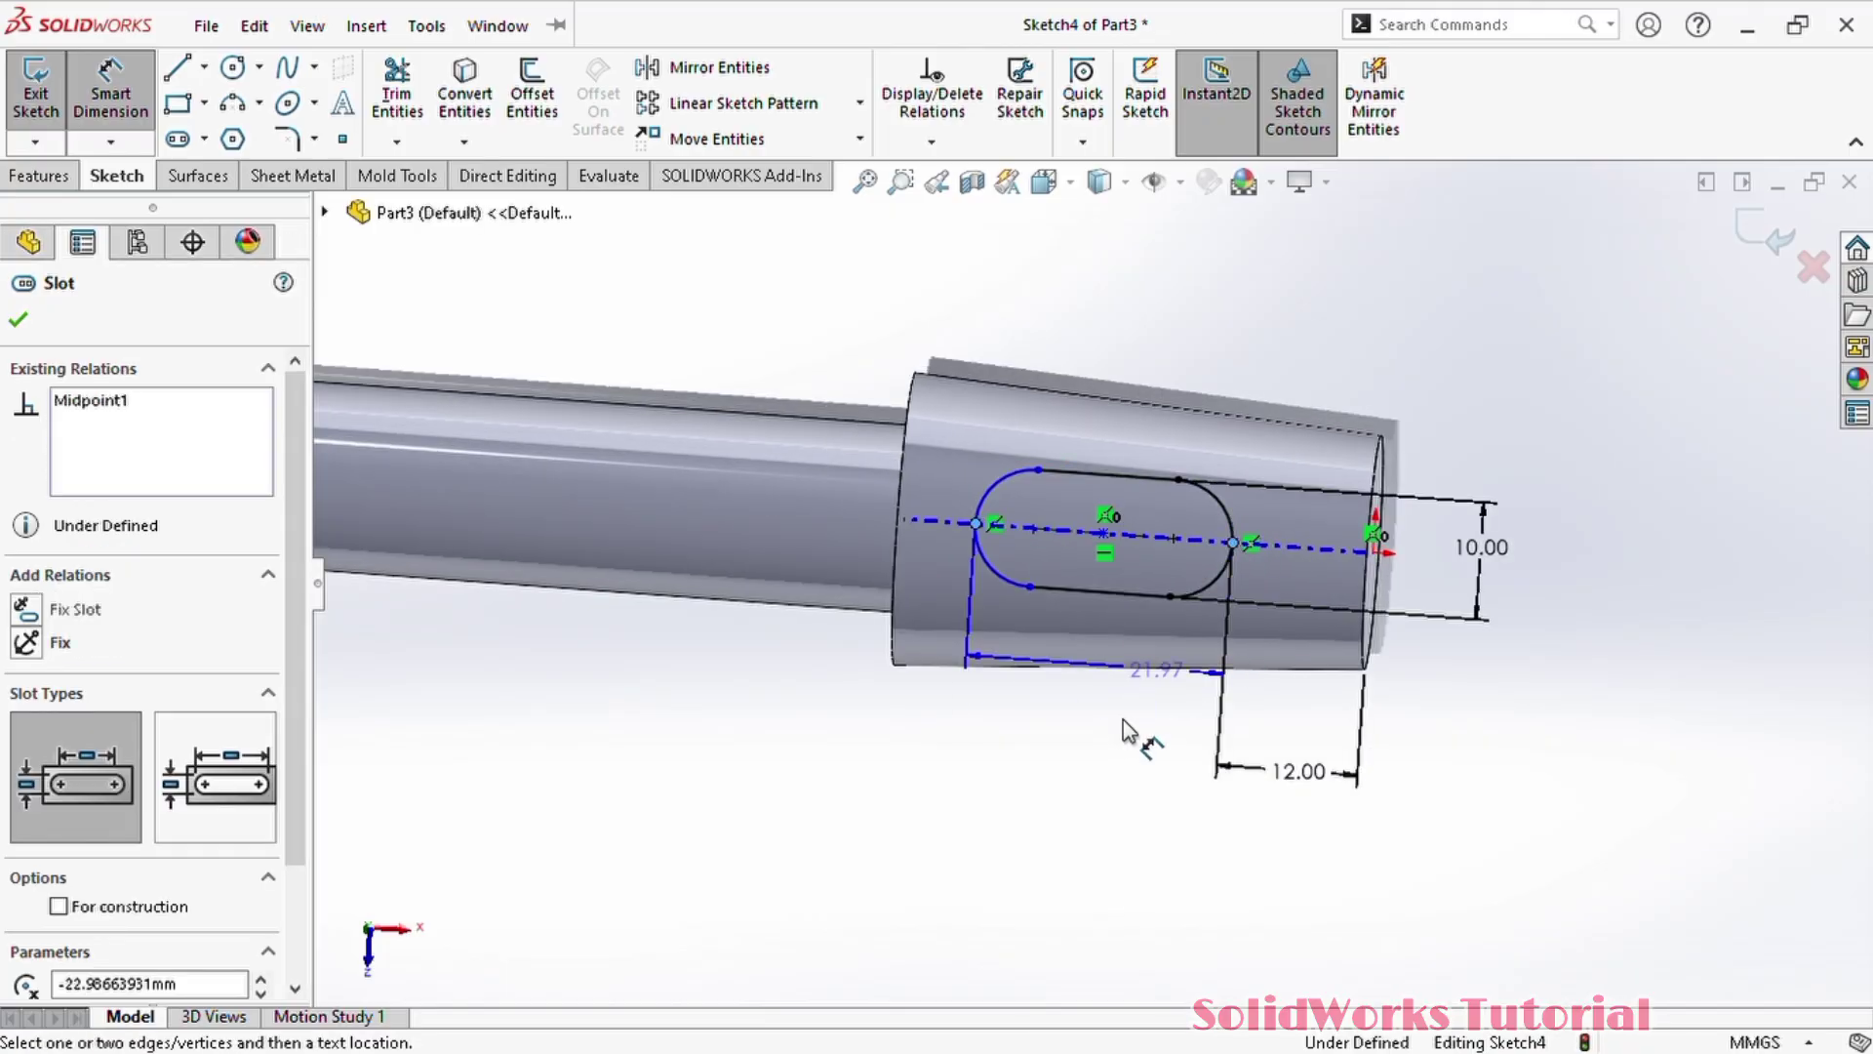
pyautogui.click(1112, 759)
pyautogui.write('20')
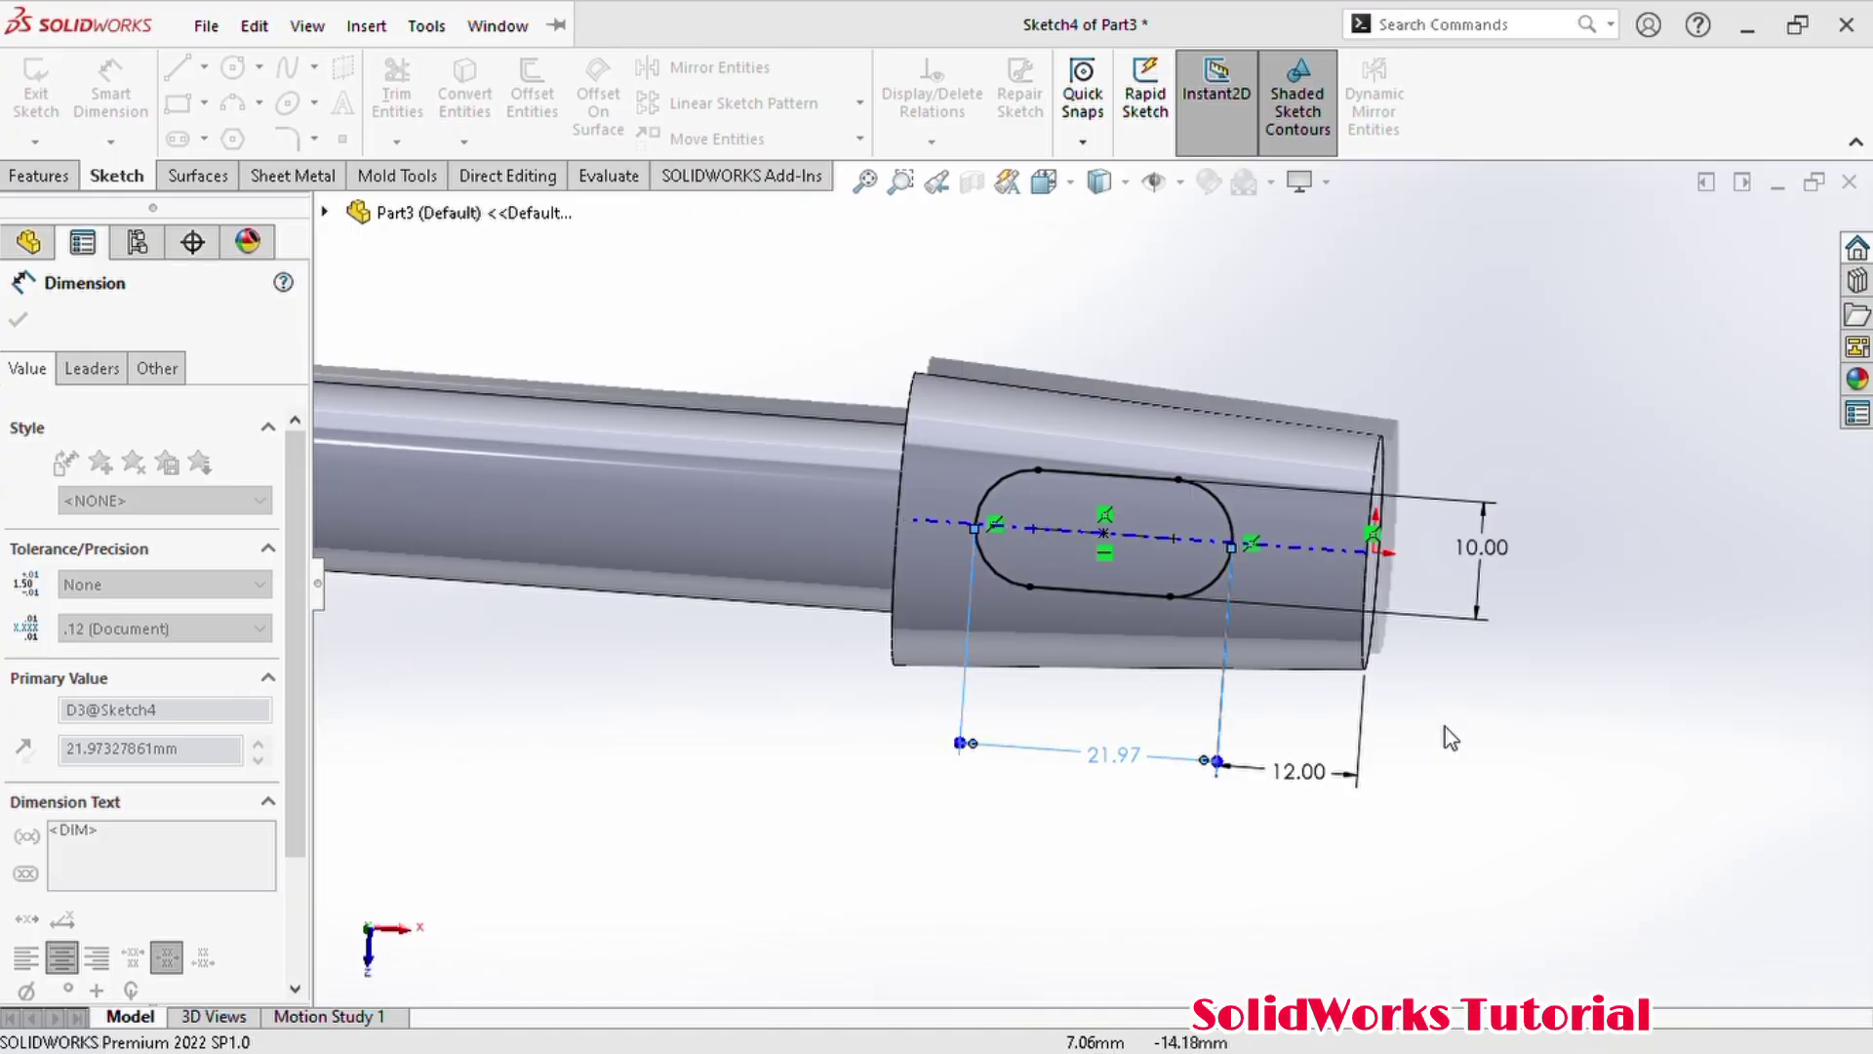
pyautogui.press('Return')
pyautogui.click(1438, 738)
# - Cut the slot profile out of the tapered section with an Extruded Cut set to Through All - Both
pyautogui.scroll(-2, 1461, 601)
pyautogui.moveTo(1336, 665); pyautogui.dragTo(1361, 667, button='middle')
pyautogui.scroll(5, 1363, 676)
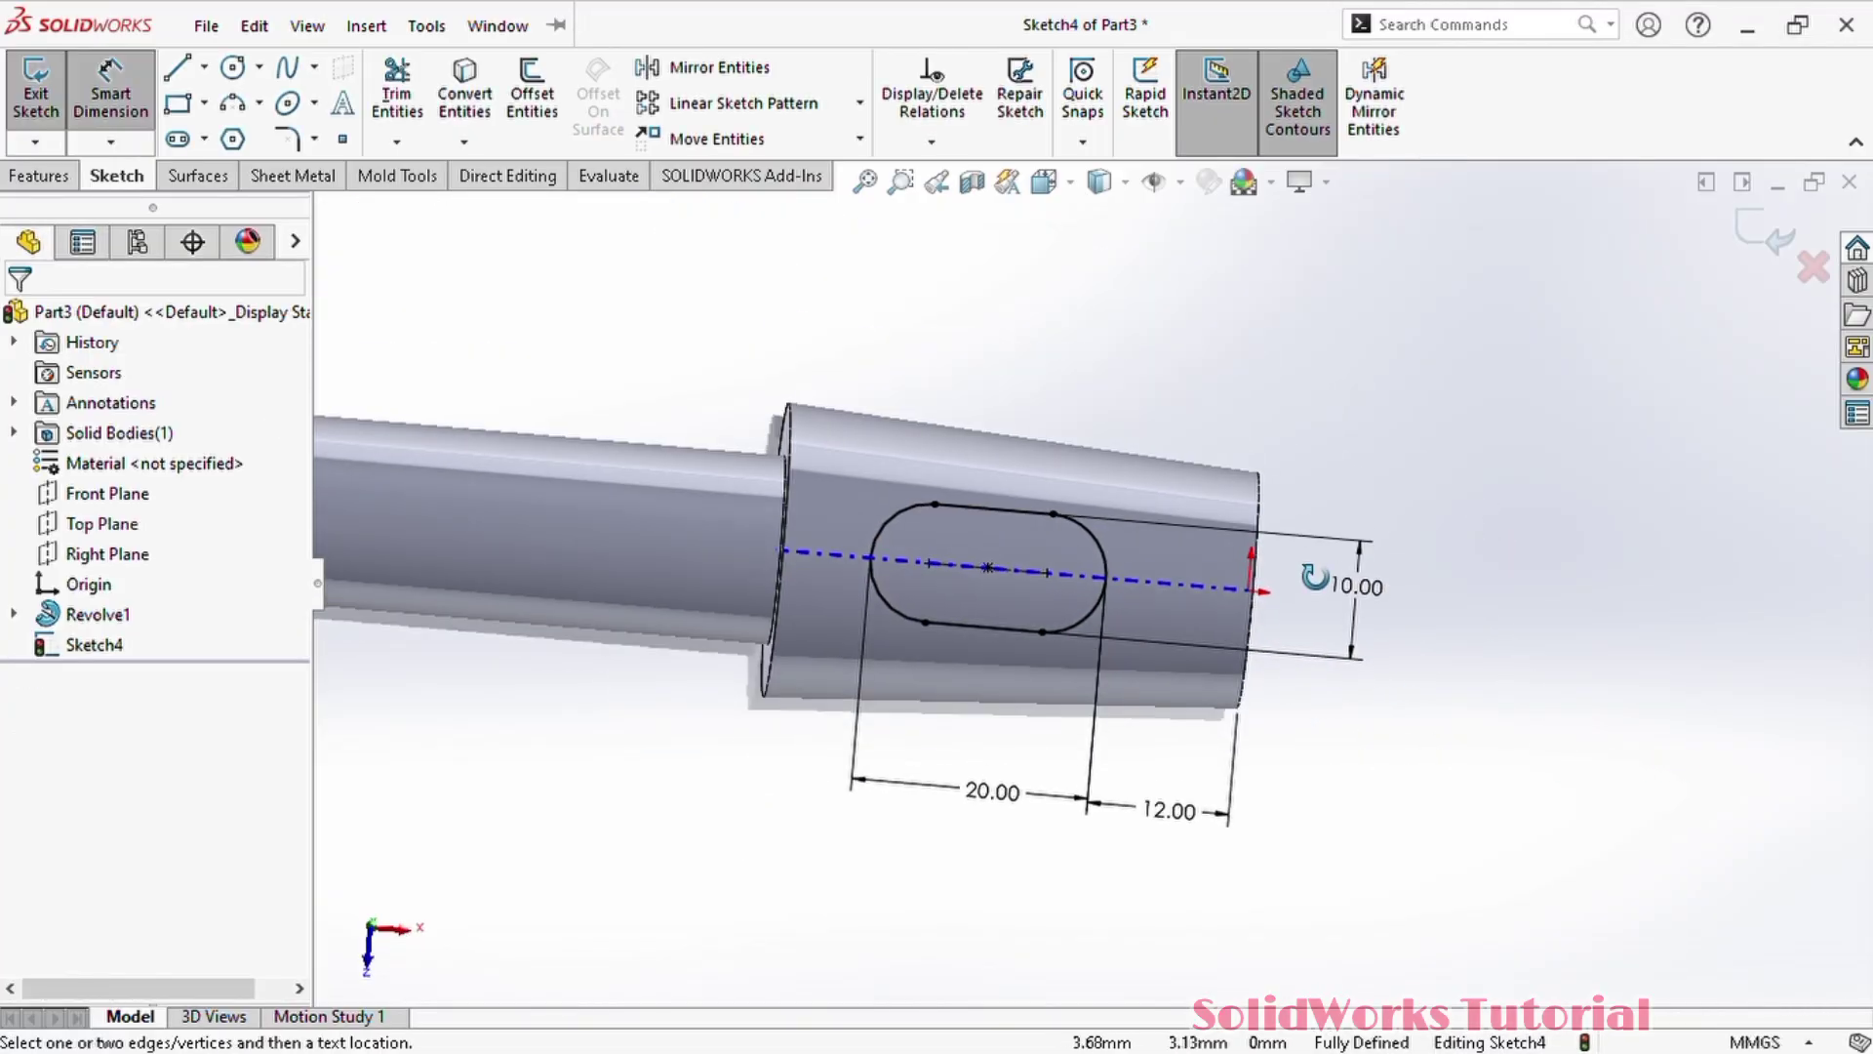
pyautogui.scroll(-2, 1126, 779)
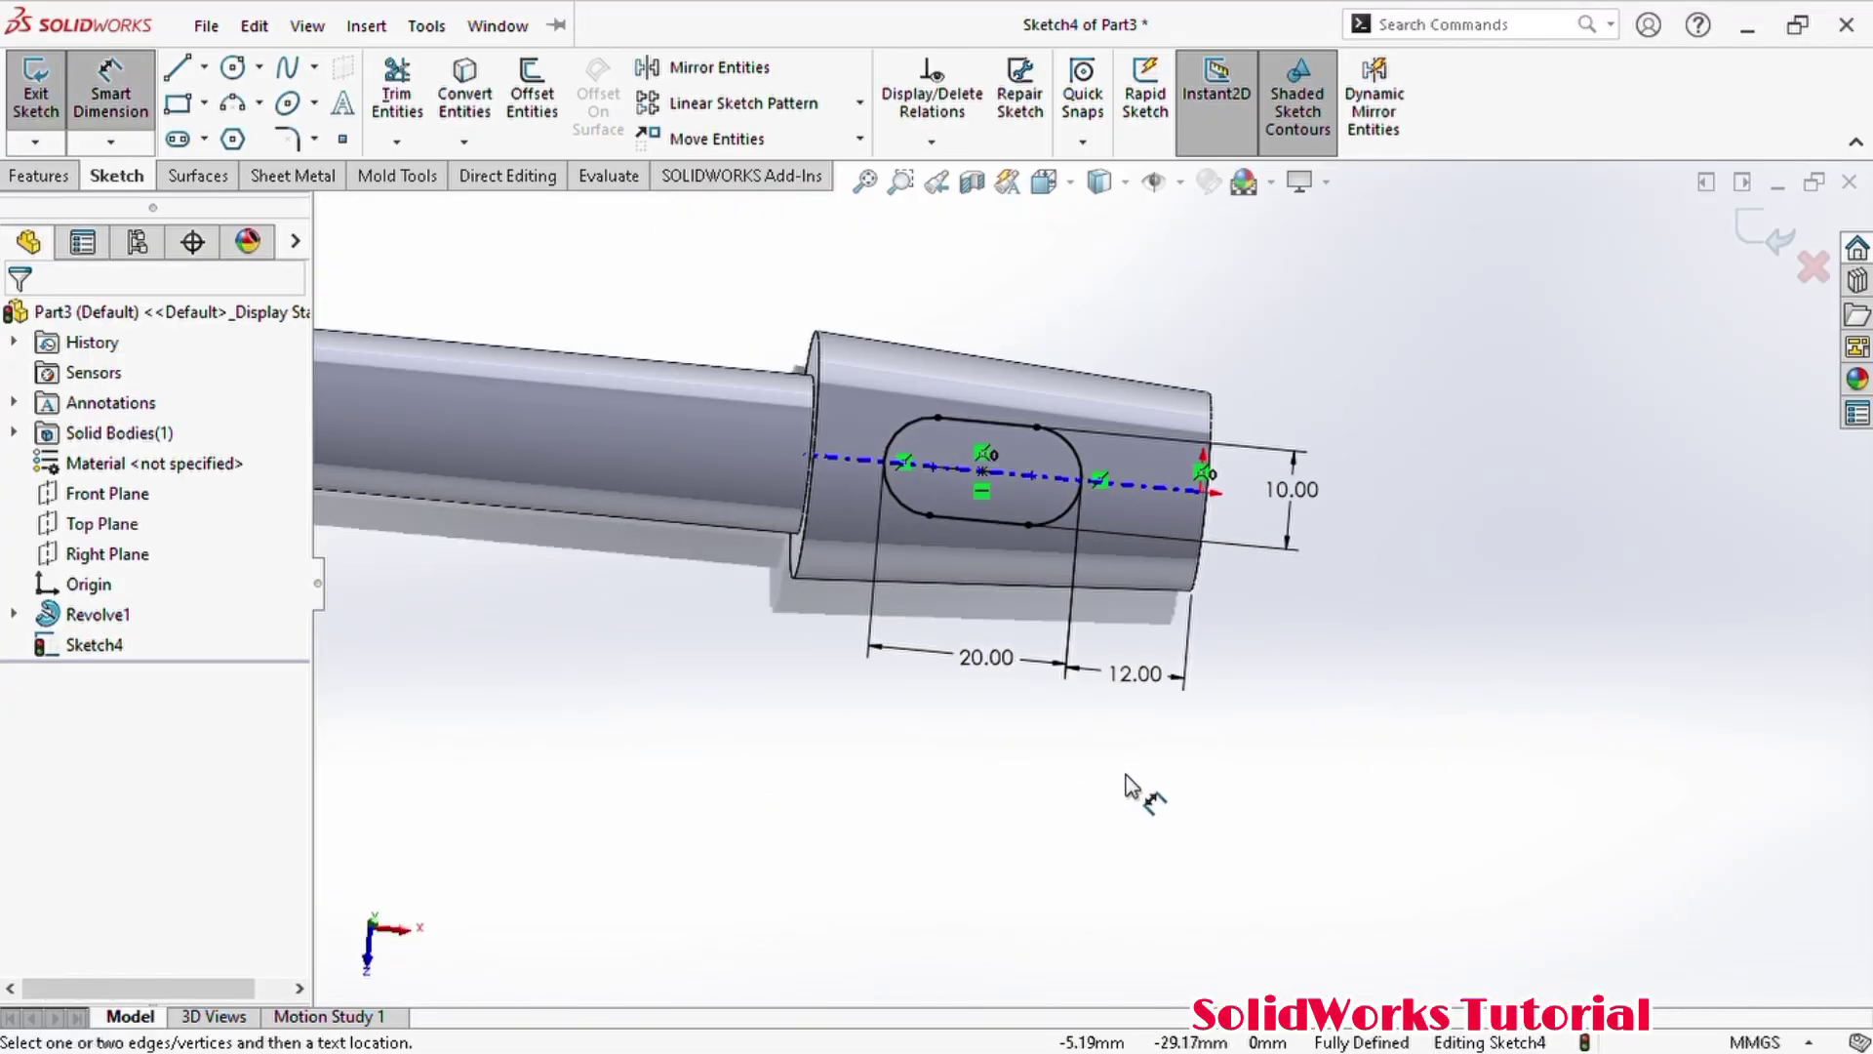
pyautogui.scroll(1, 1125, 778)
pyautogui.moveTo(1125, 778); pyautogui.dragTo(1120, 576, button='middle')
pyautogui.click(39, 178)
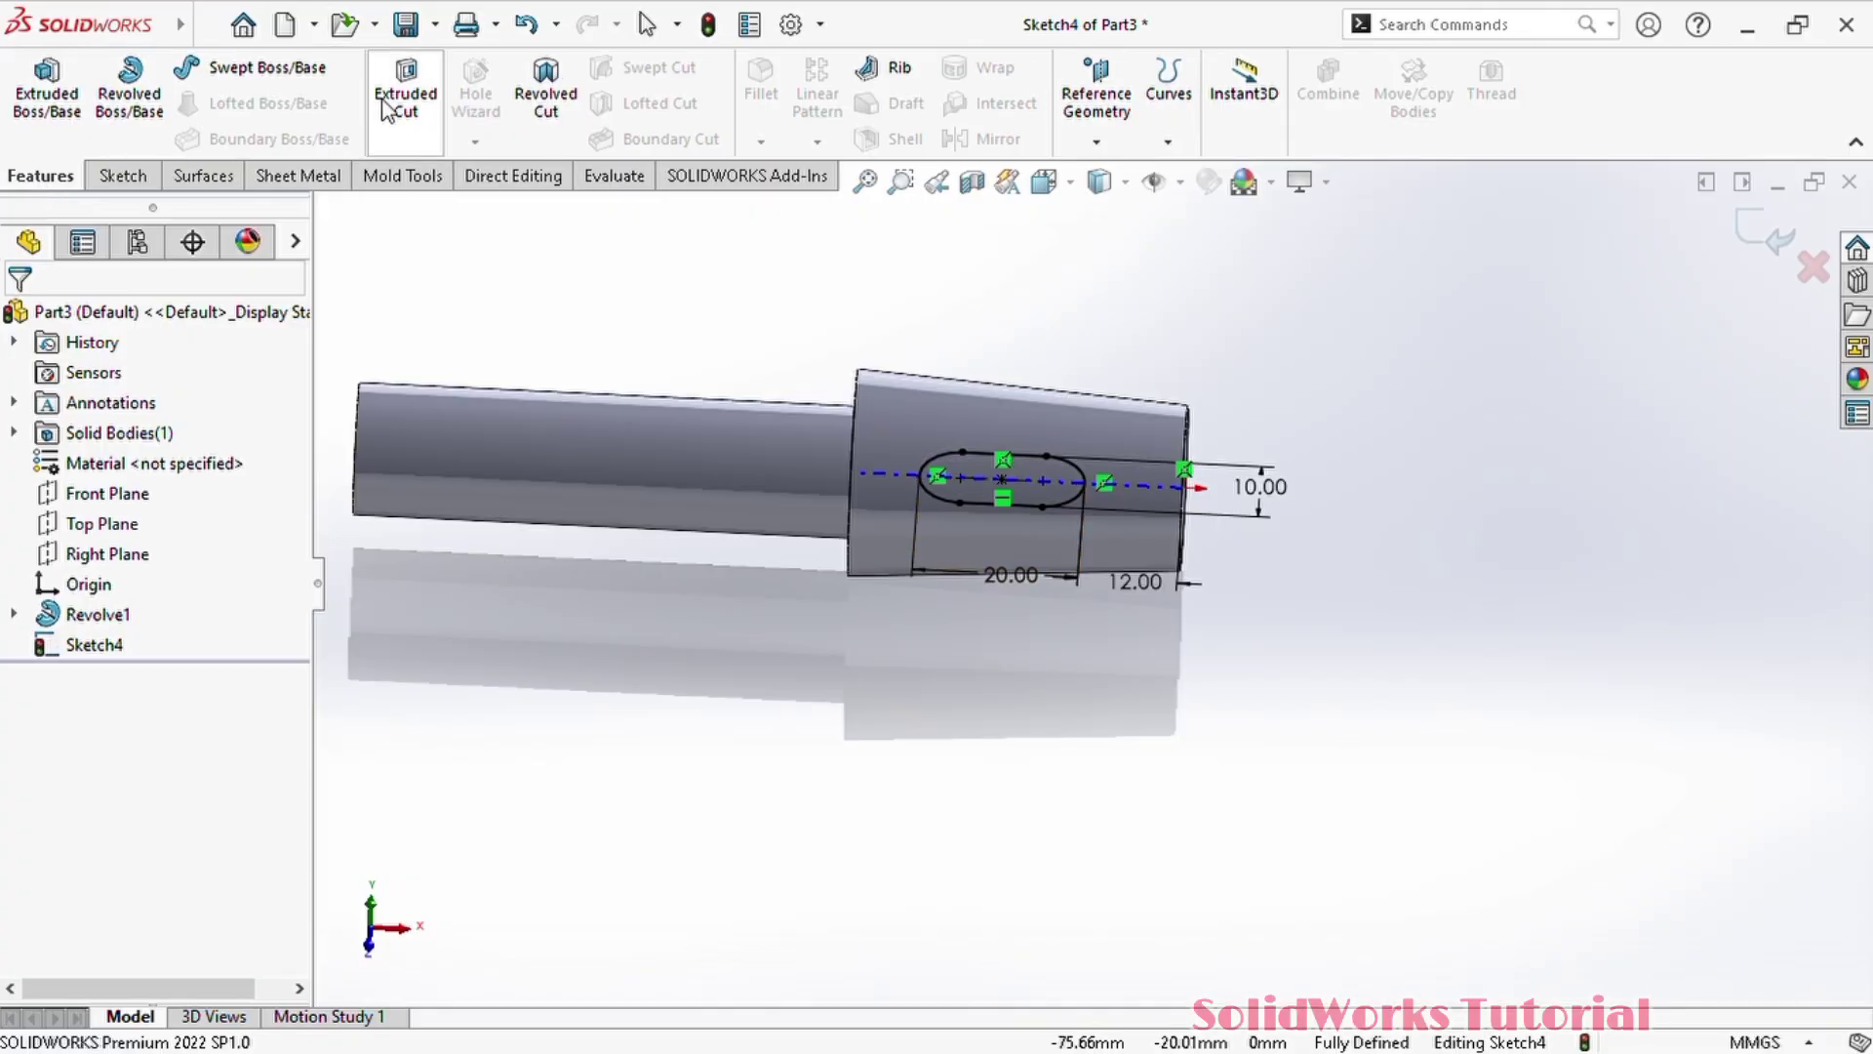
pyautogui.click(406, 98)
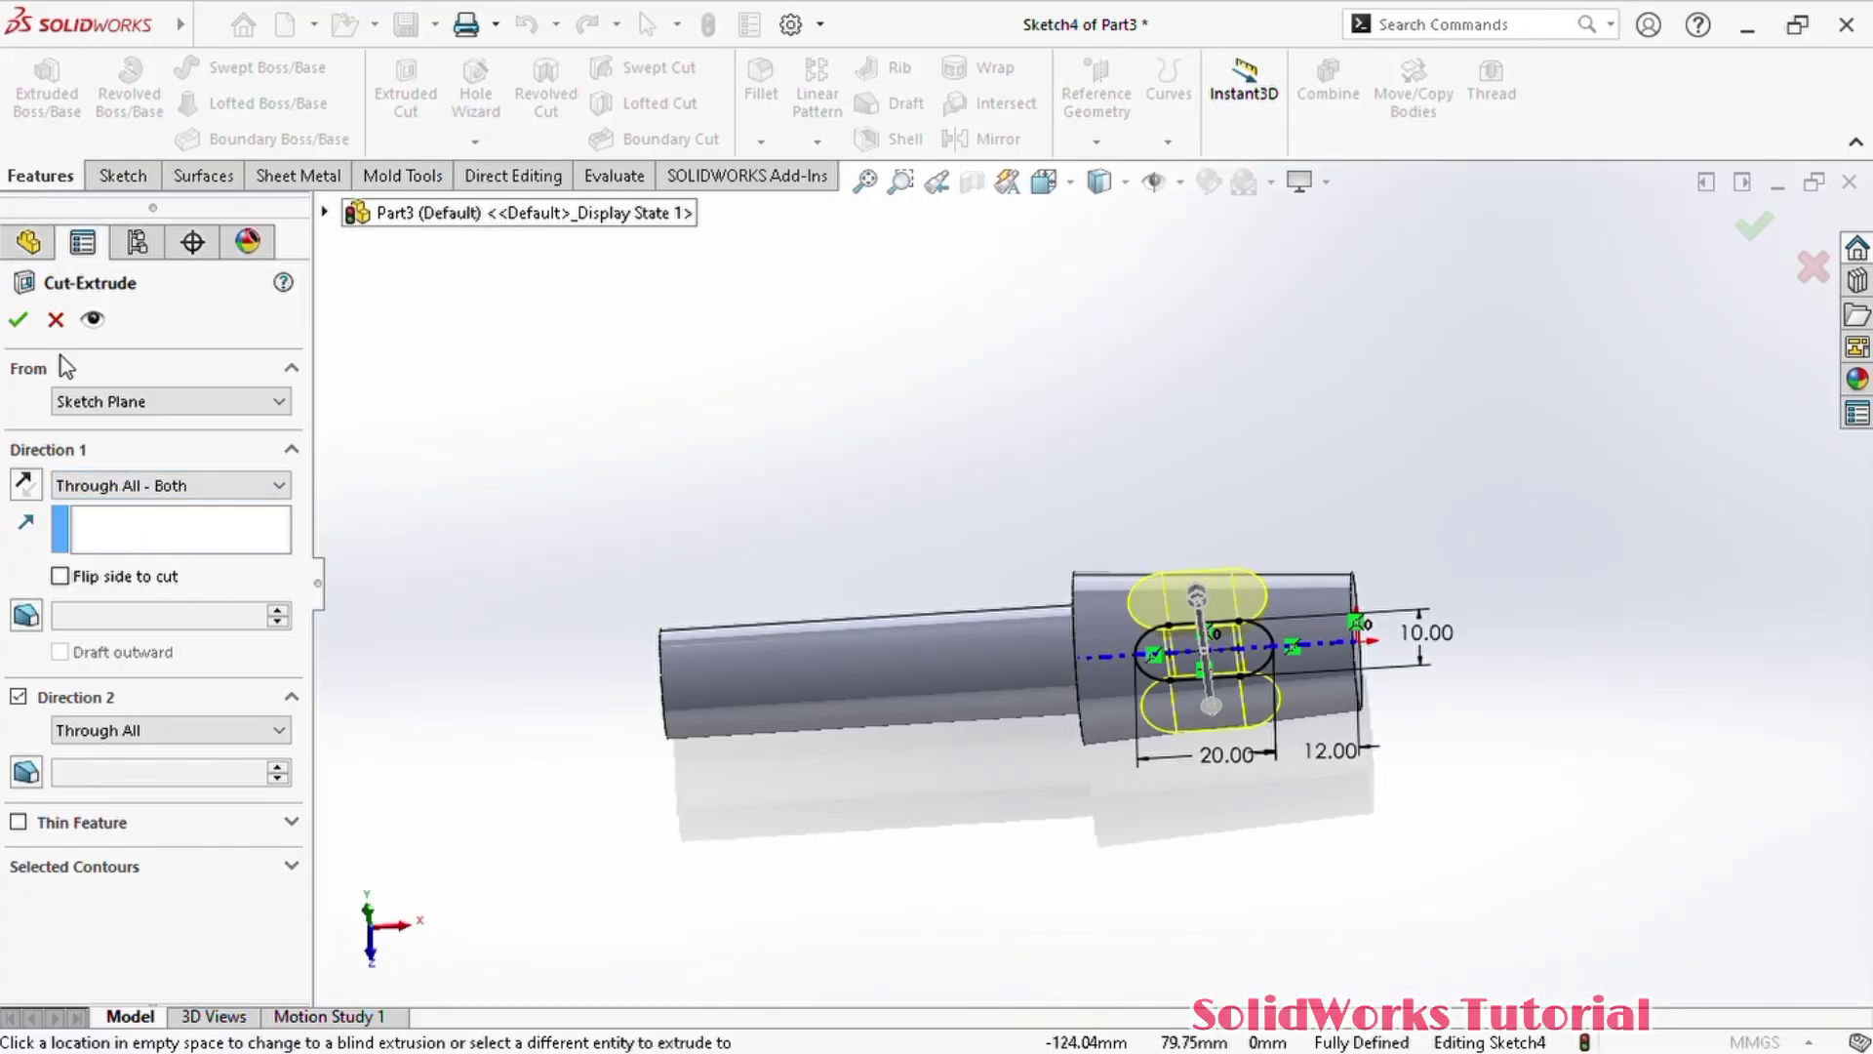
pyautogui.click(18, 319)
pyautogui.click(1273, 377)
# - Start a new sketch on the circular end face of the shank
pyautogui.scroll(4, 1269, 385)
pyautogui.moveTo(1210, 515); pyautogui.dragTo(1188, 532, button='middle')
pyautogui.scroll(-4, 1038, 606)
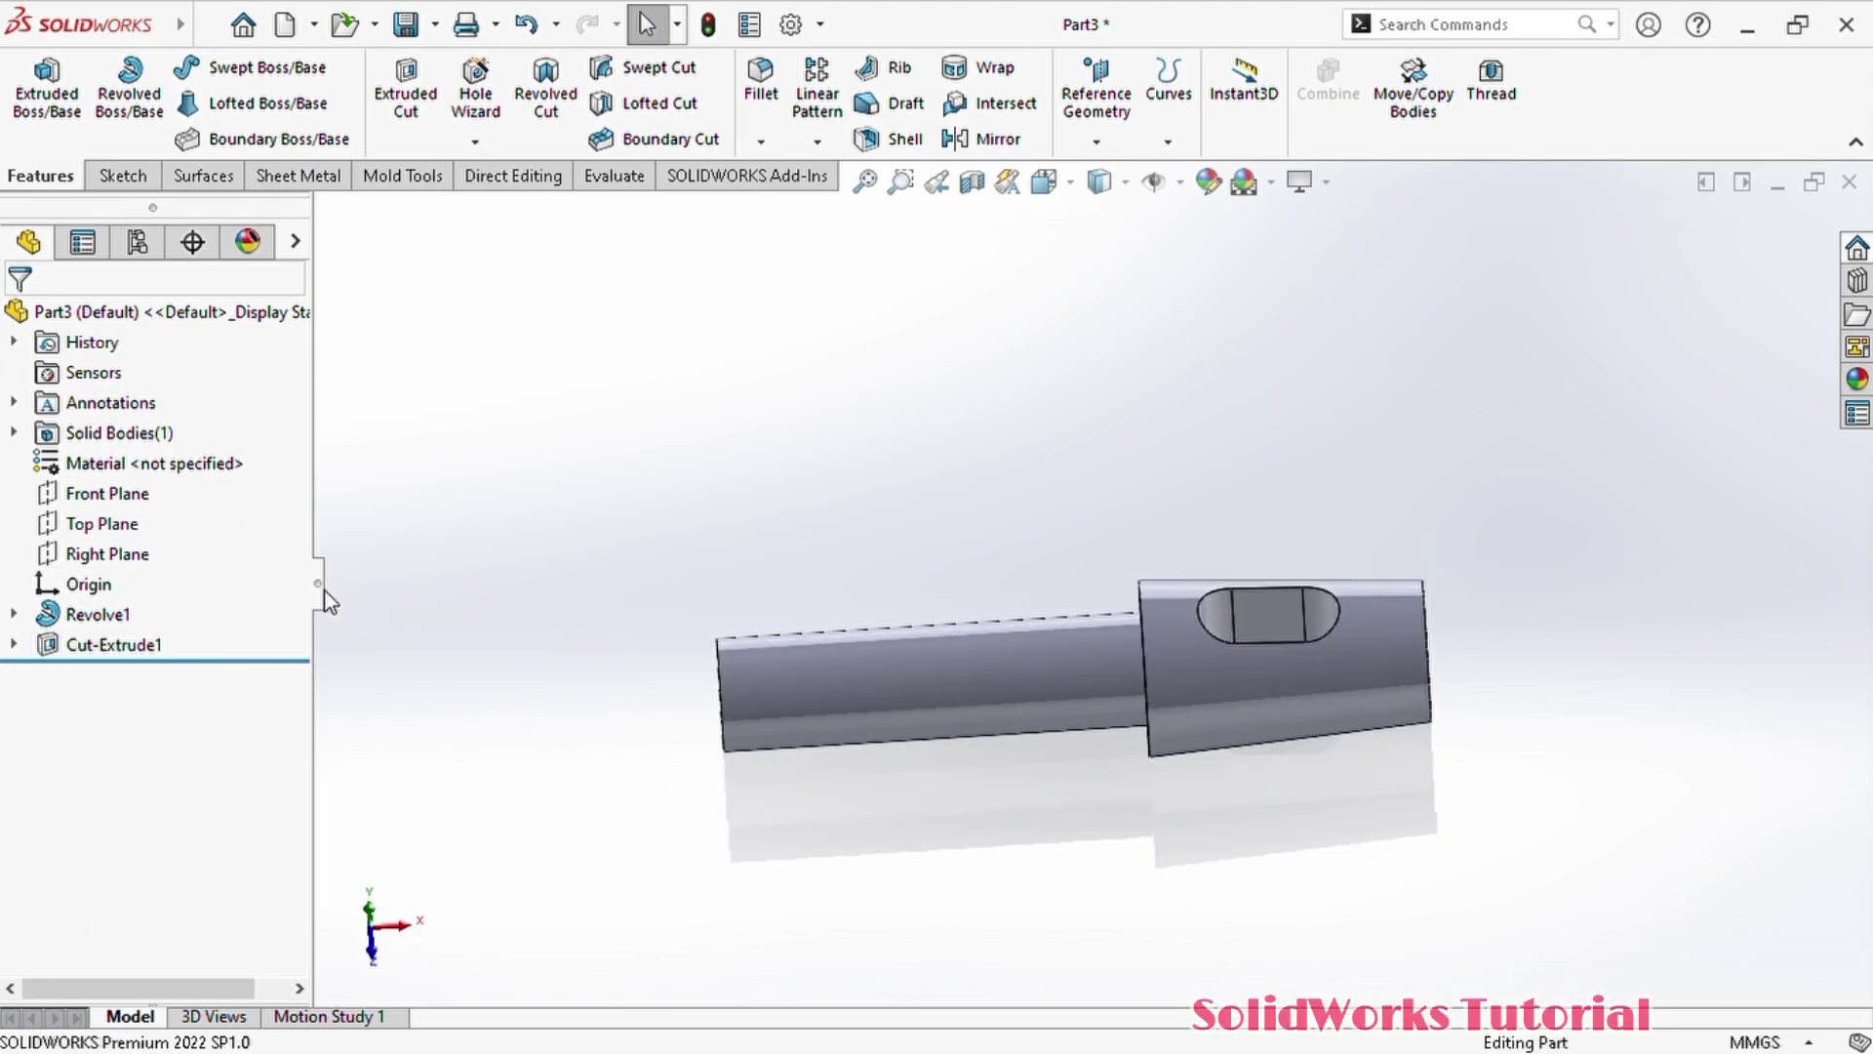
pyautogui.moveTo(878, 624)
pyautogui.mouseDown(button='middle')
pyautogui.moveTo(924, 619)
pyautogui.moveTo(975, 556)
pyautogui.moveTo(986, 580)
pyautogui.moveTo(881, 667)
pyautogui.mouseUp(button='middle')
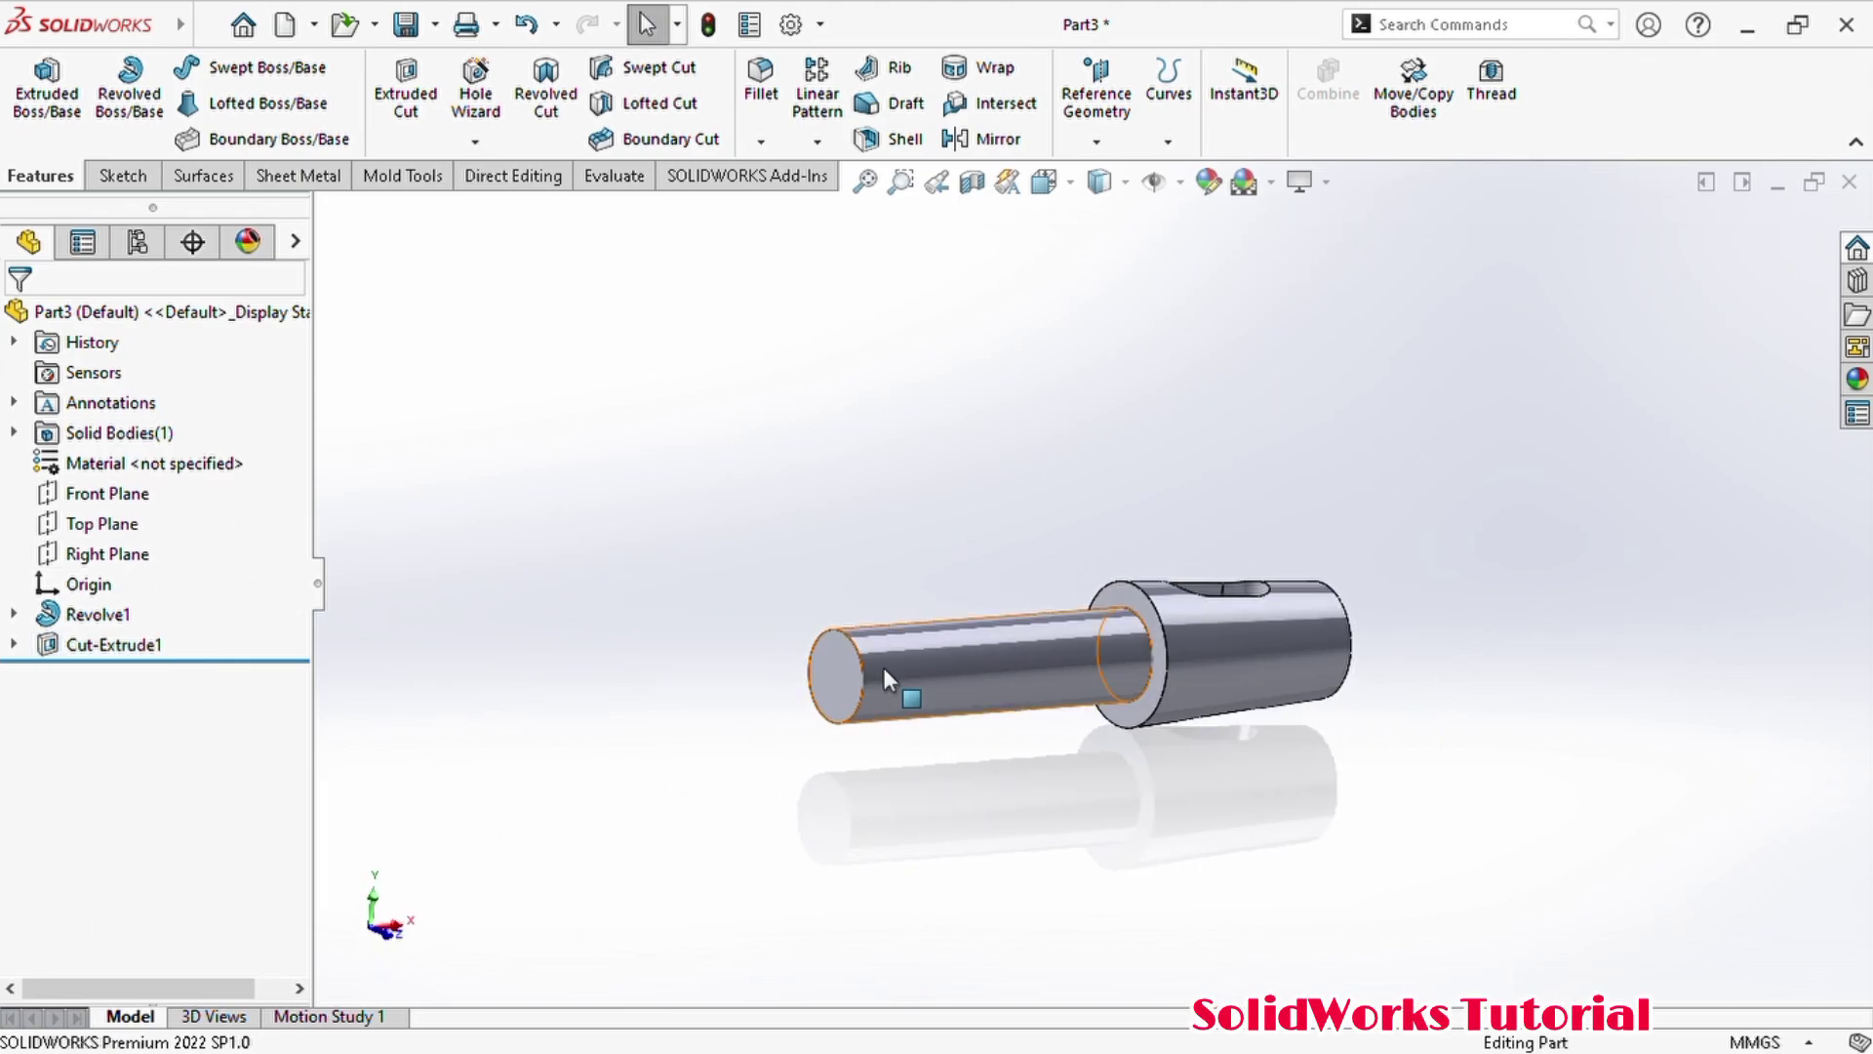
pyautogui.click(882, 667)
pyautogui.click(992, 598)
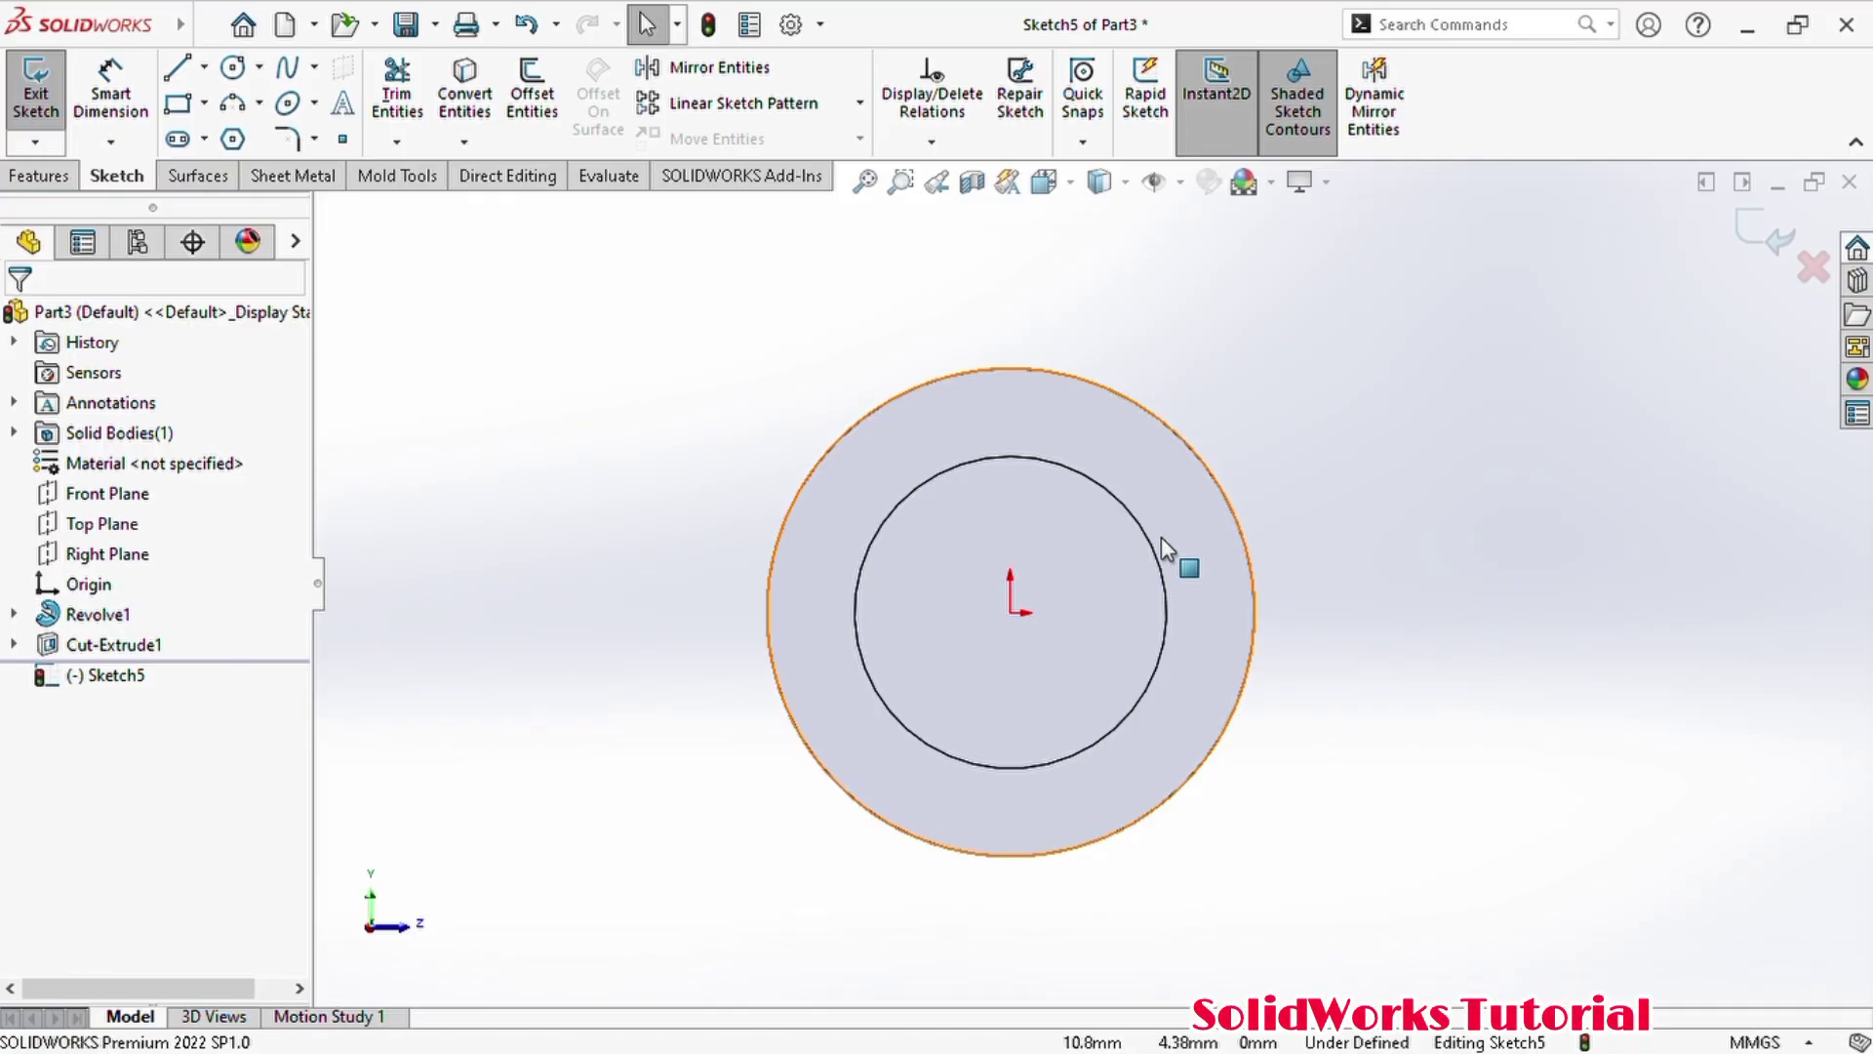
# - Convert the shank's circular end edge into sketch geometry
pyautogui.click(1024, 460)
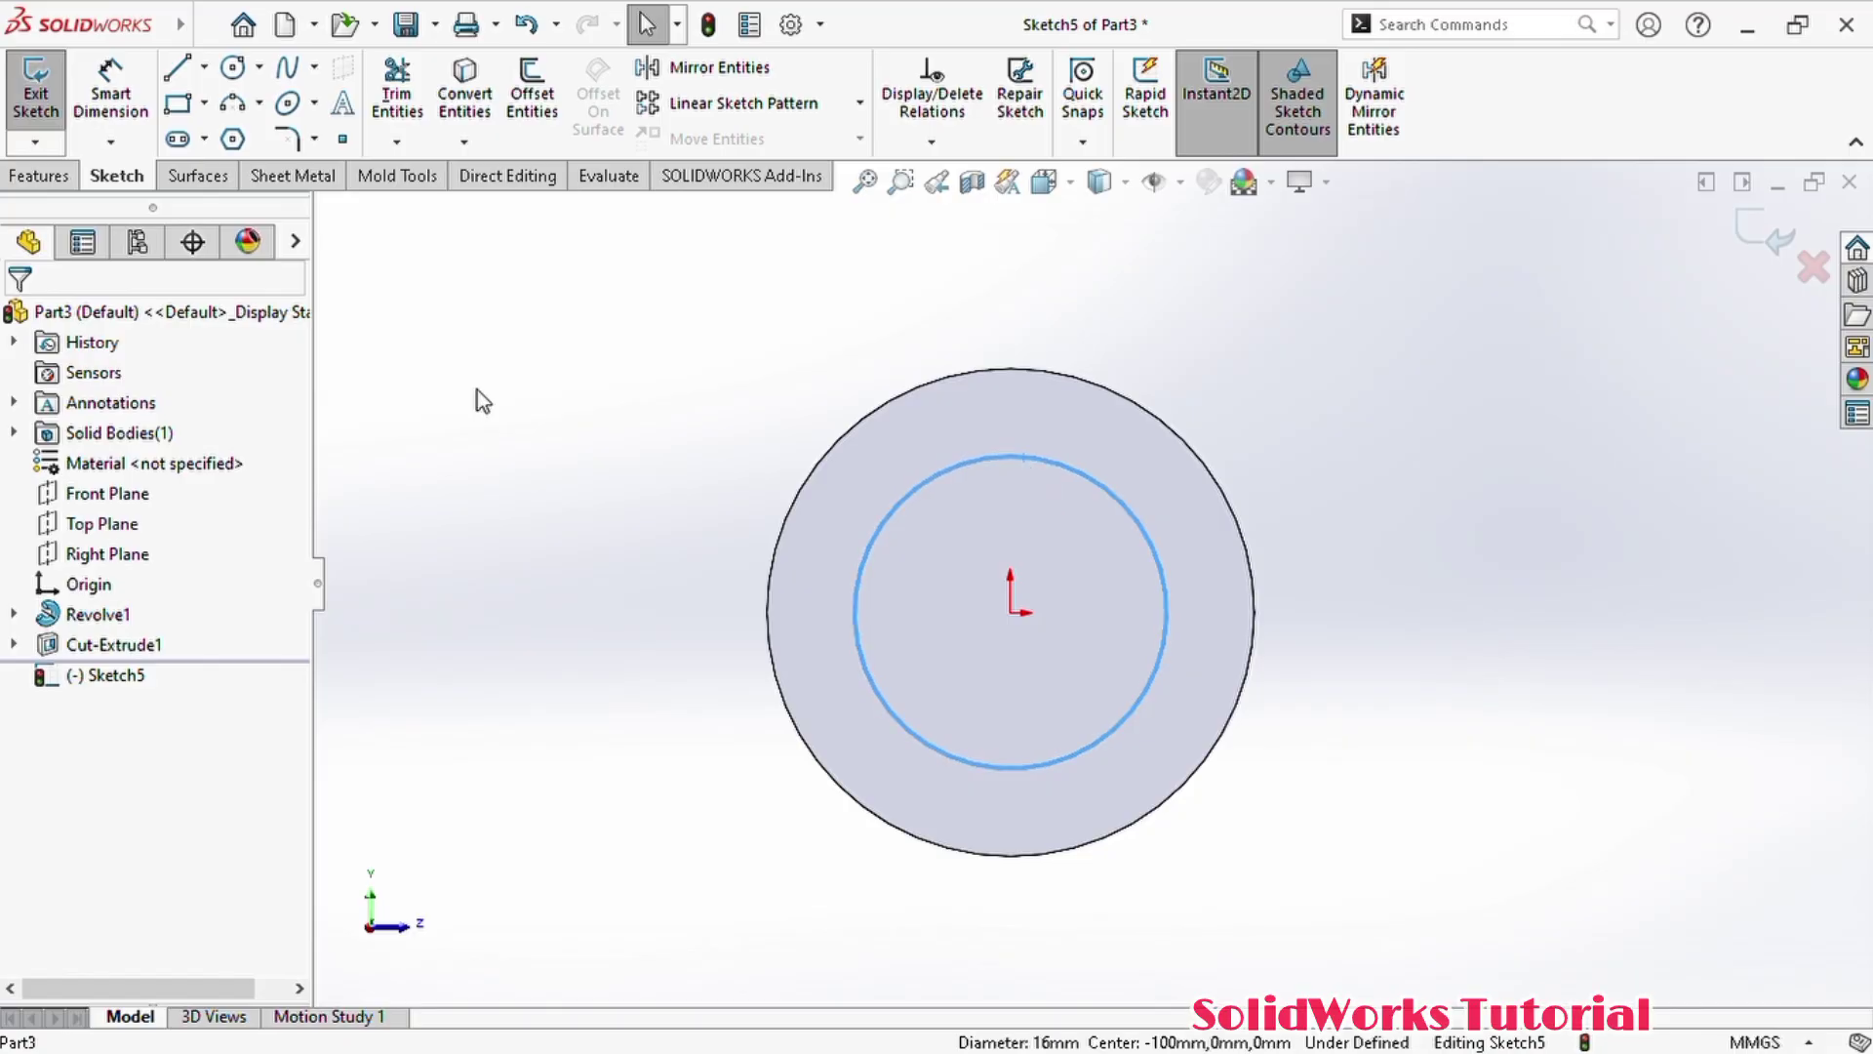
pyautogui.click(465, 87)
pyautogui.scroll(-2, 1253, 466)
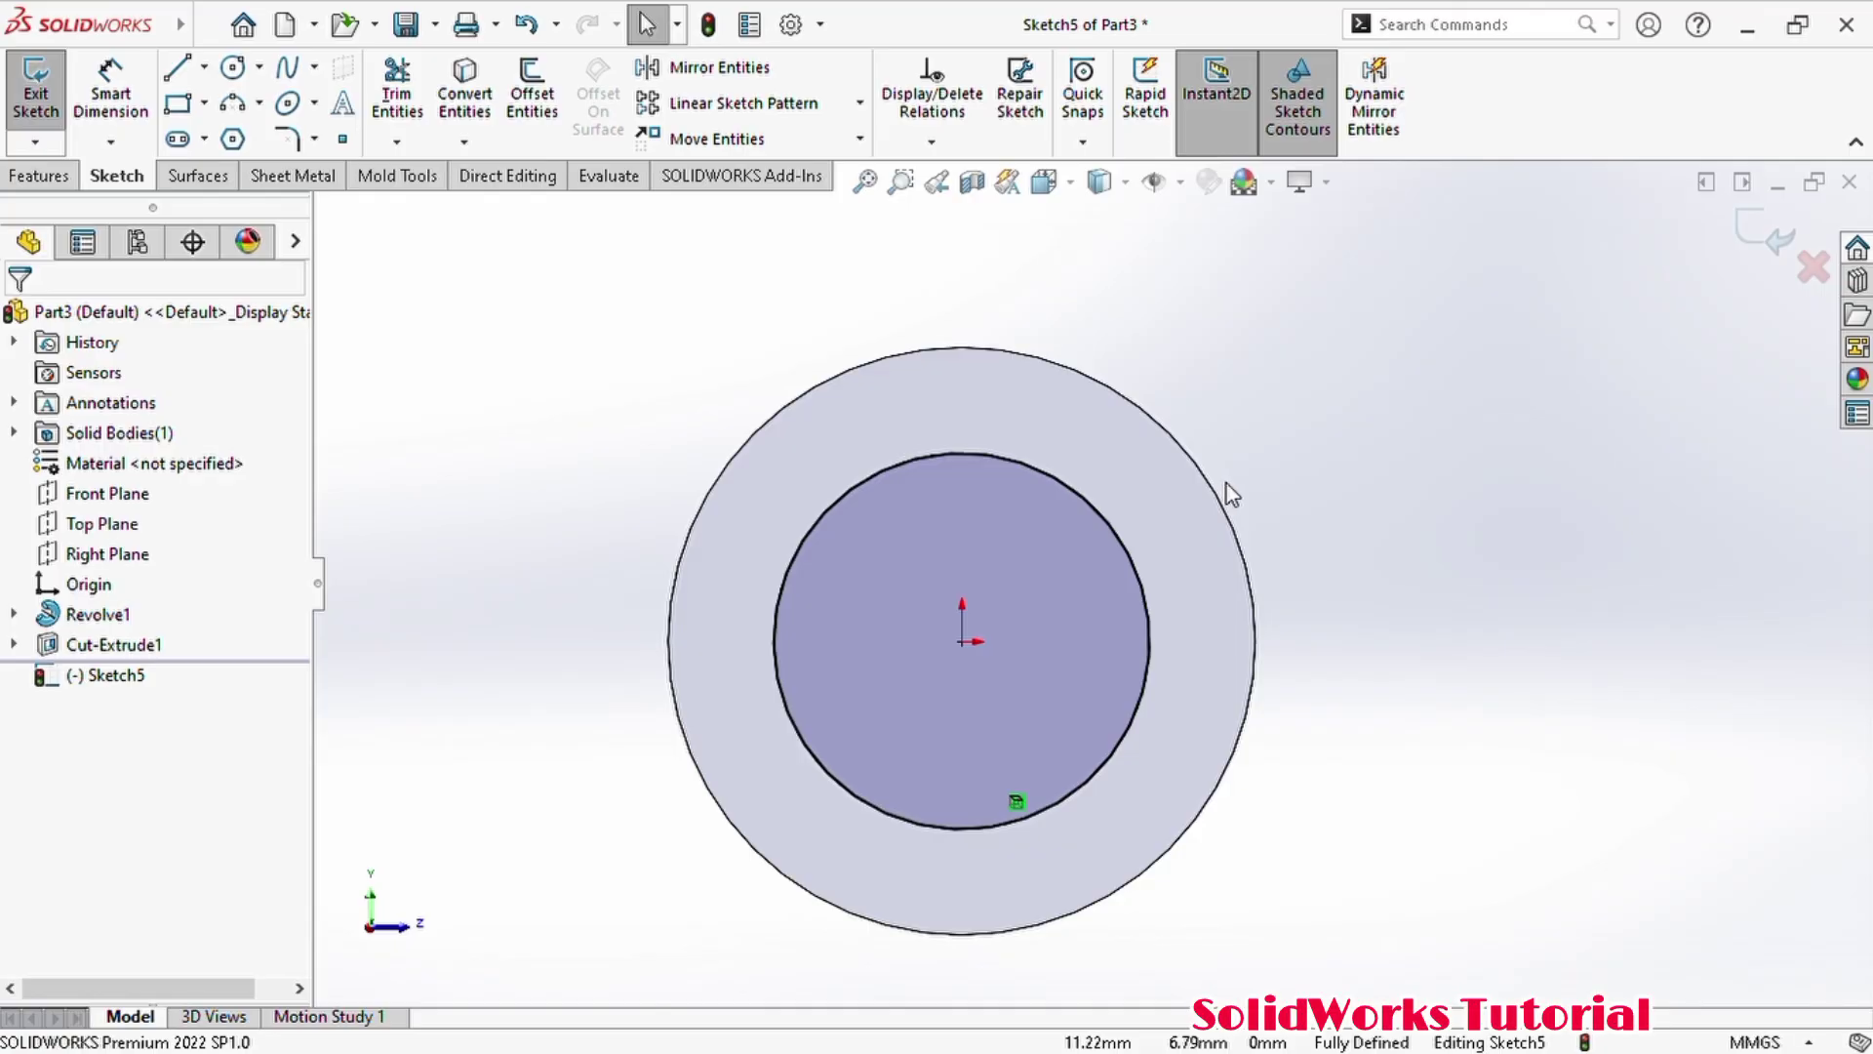
pyautogui.scroll(3, 1283, 585)
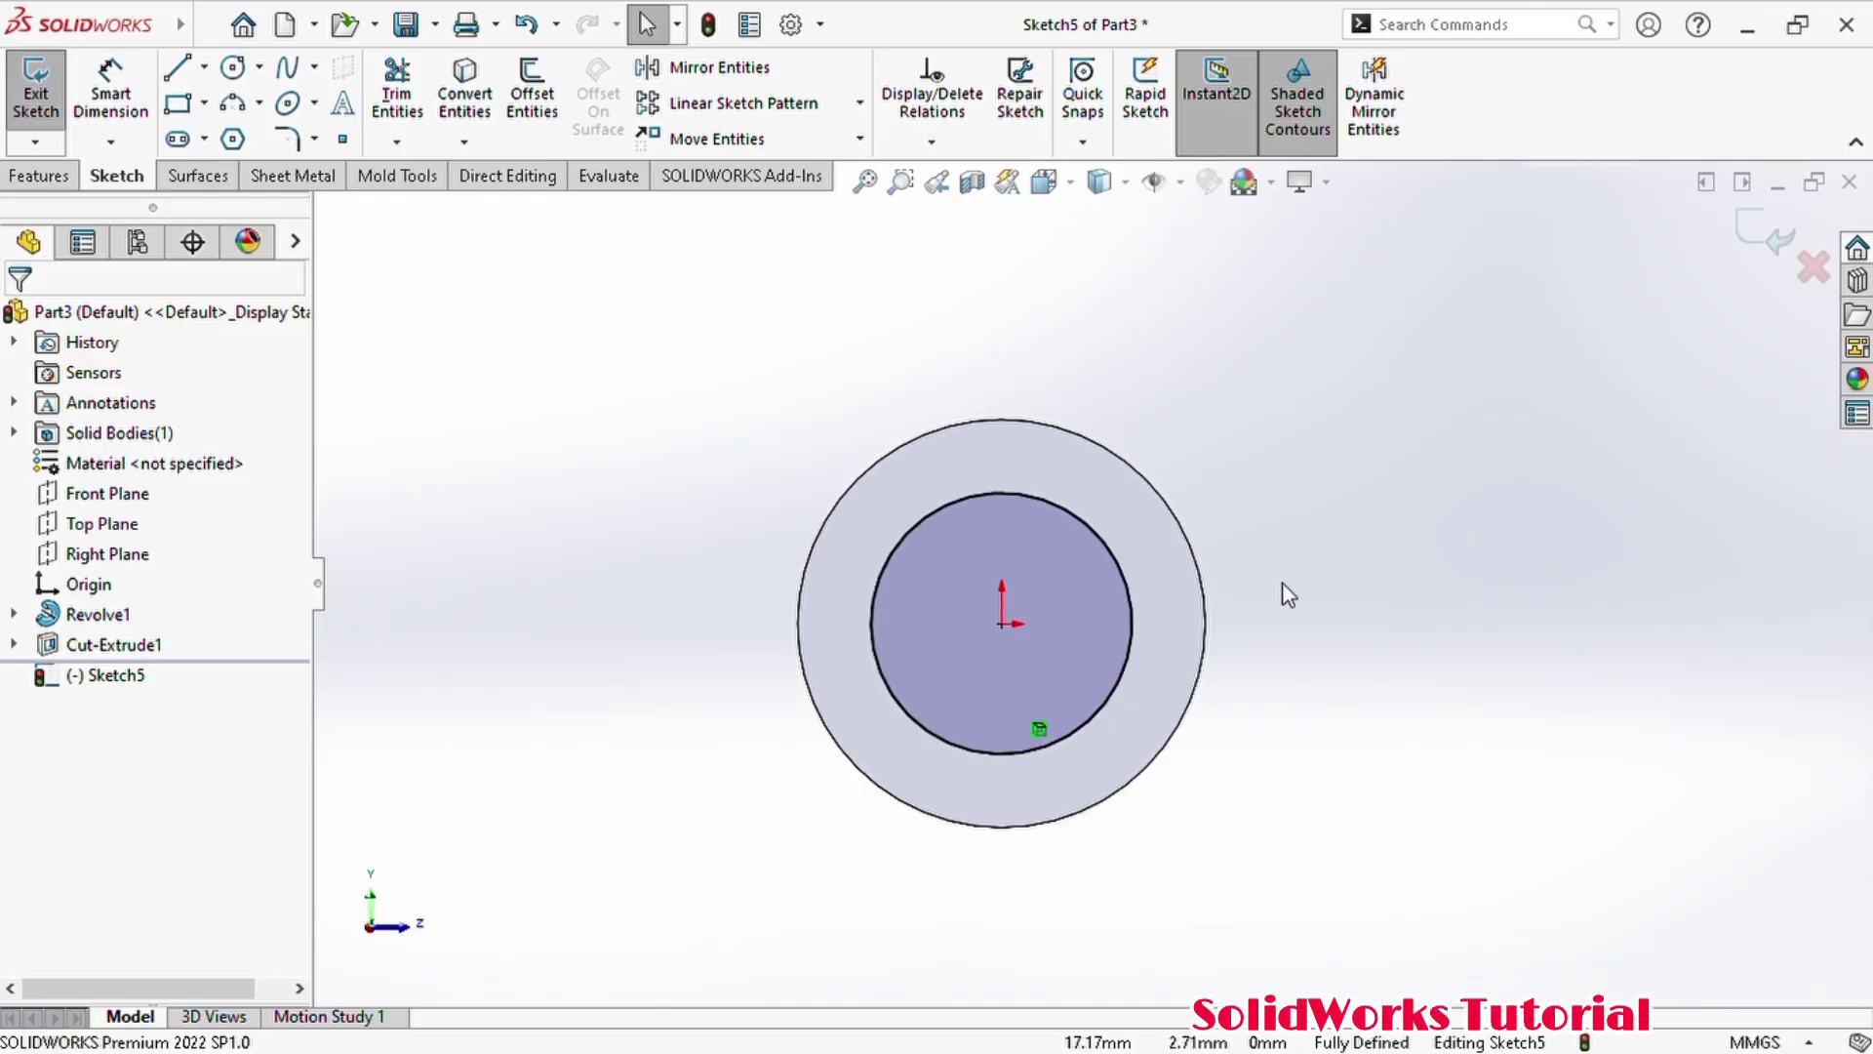
# - Sketch a nearly vertical chord line across the converted circle, on the positive Z side of the origin
pyautogui.moveTo(1288, 589)
pyautogui.mouseDown(button='middle')
pyautogui.moveTo(1196, 626)
pyautogui.moveTo(1279, 606)
pyautogui.moveTo(1034, 627)
pyautogui.moveTo(1080, 649)
pyautogui.mouseUp(button='middle')
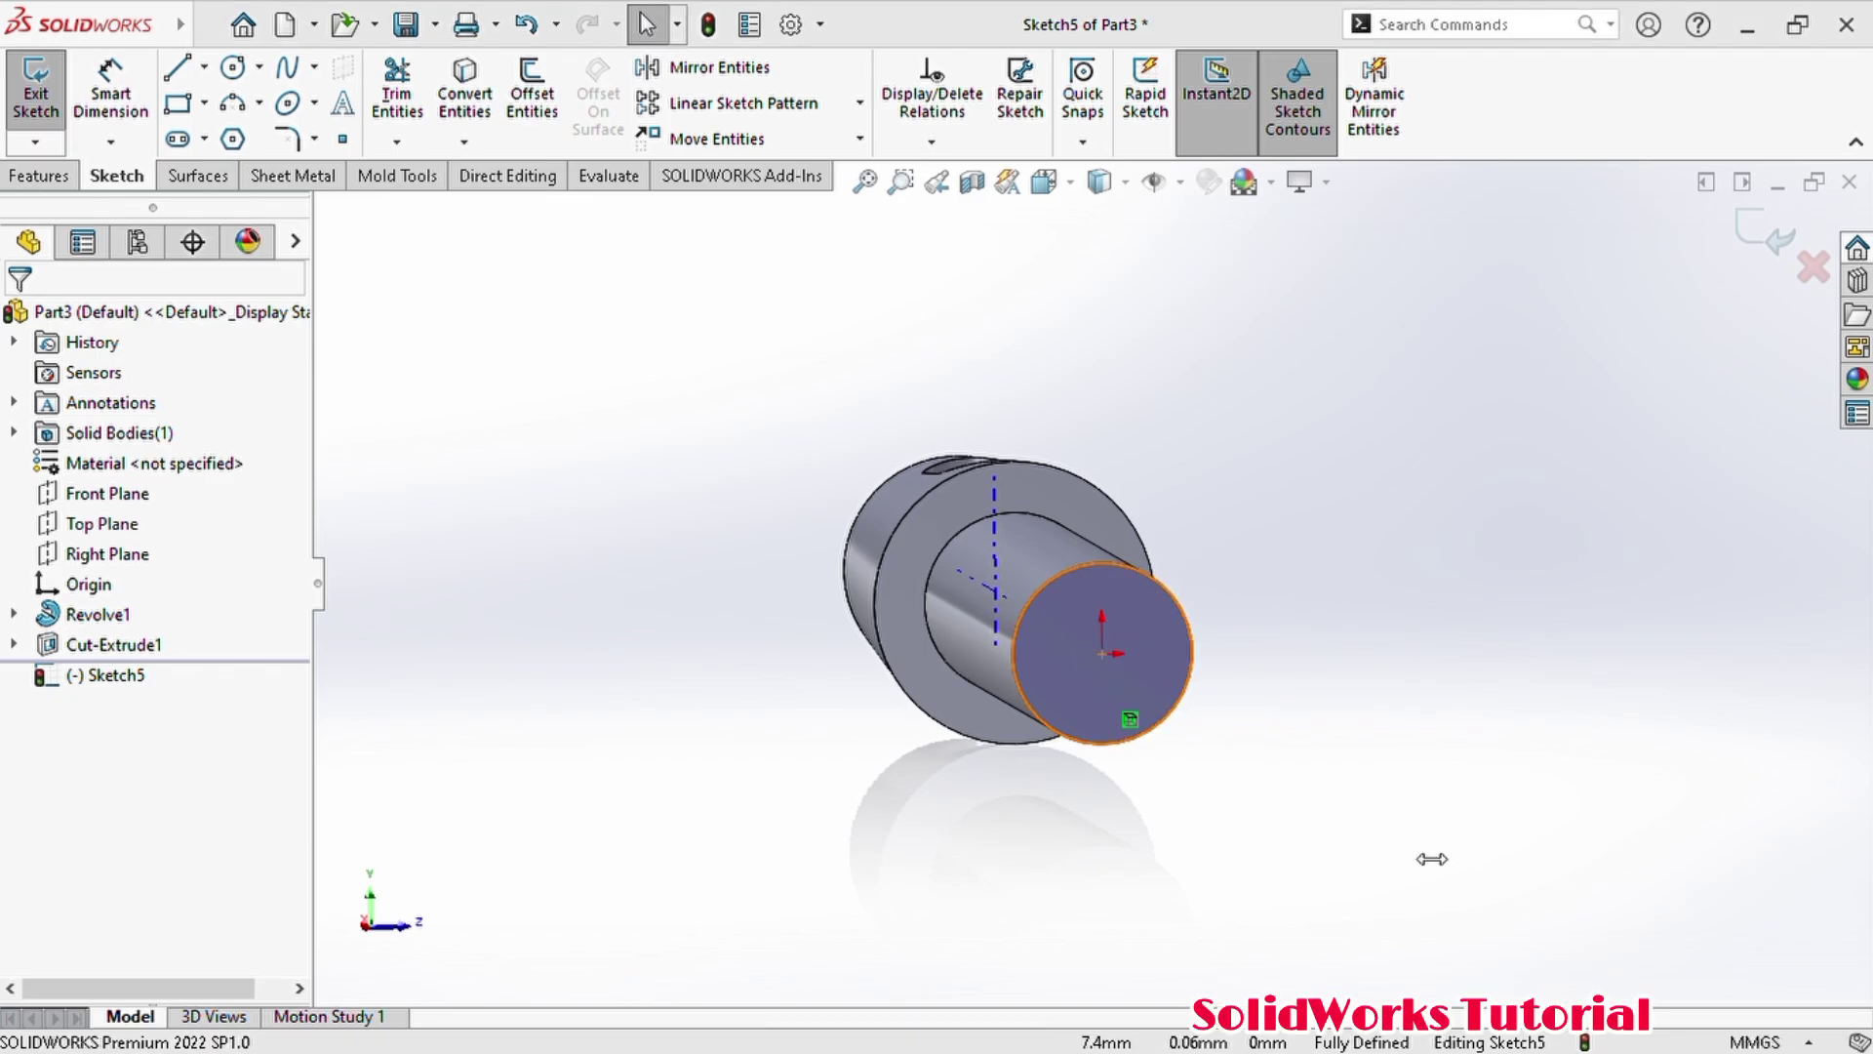
pyautogui.hotkey('ctrl', '8')
pyautogui.scroll(-2, 1249, 609)
pyautogui.click(178, 69)
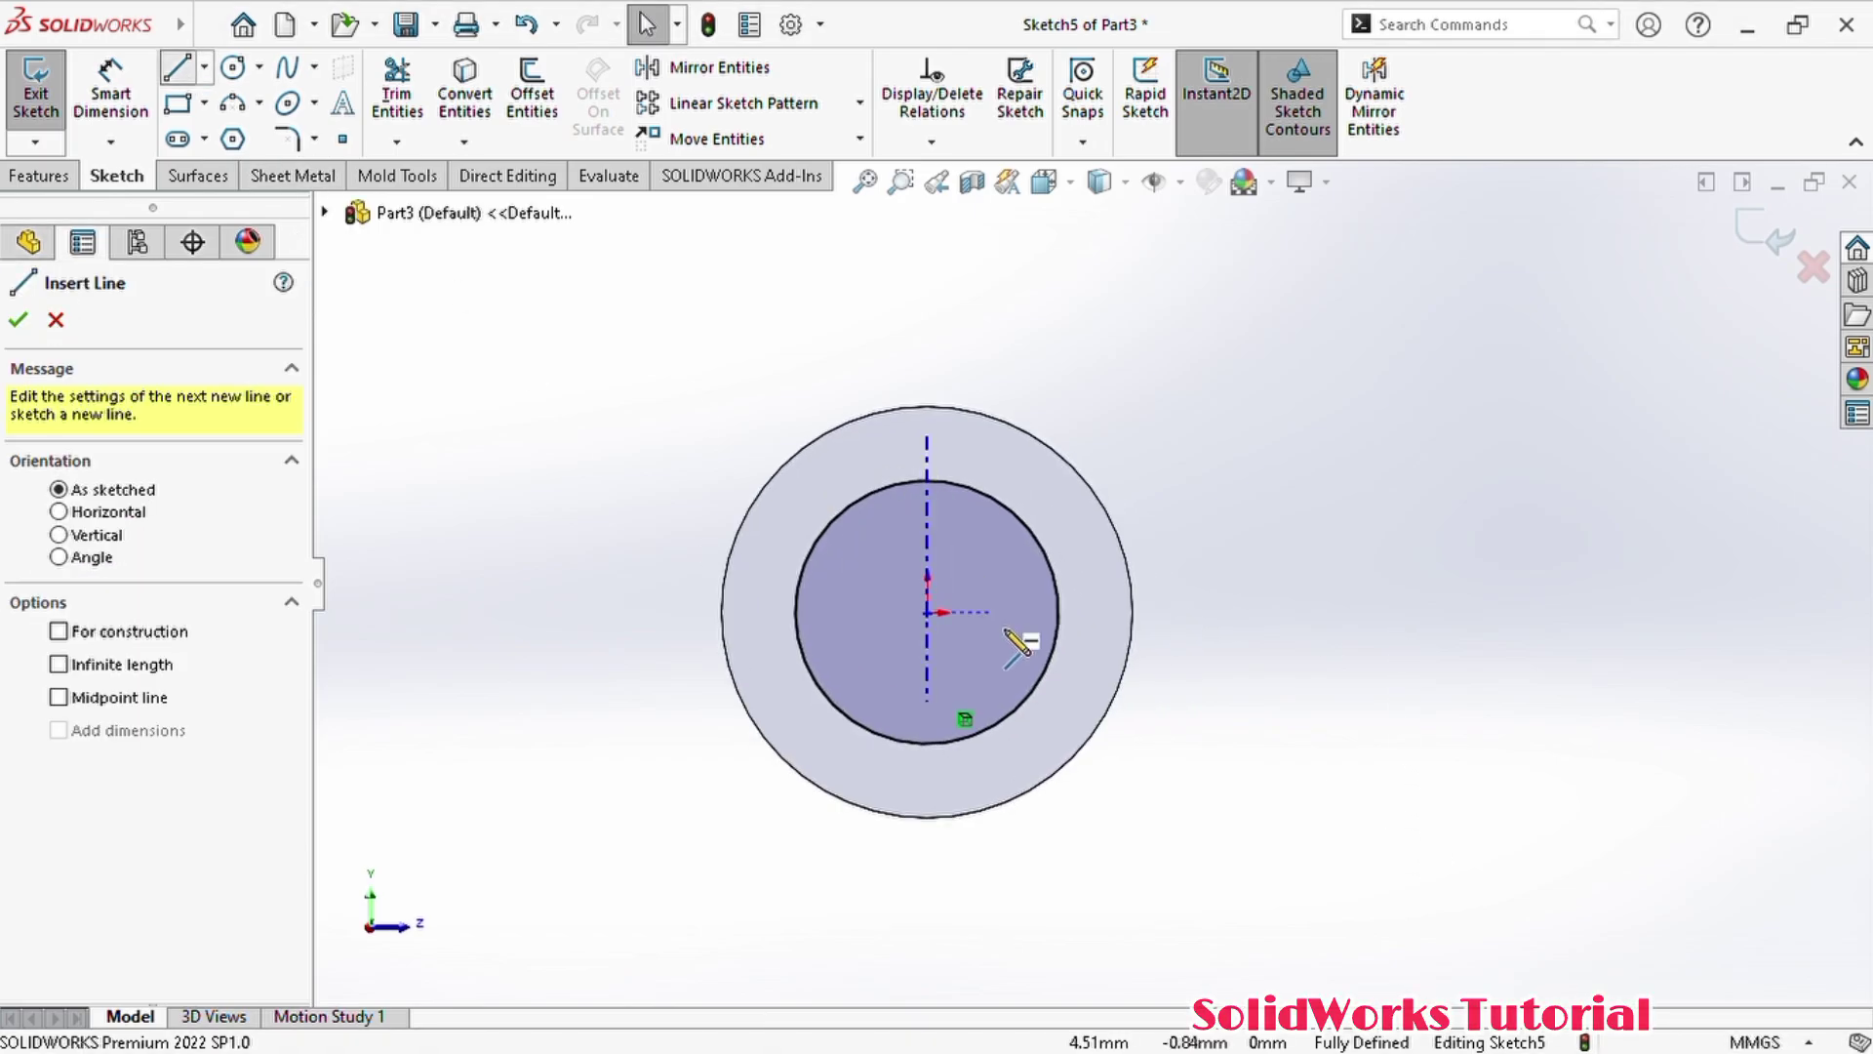
pyautogui.scroll(-2, 983, 642)
pyautogui.click(1076, 675)
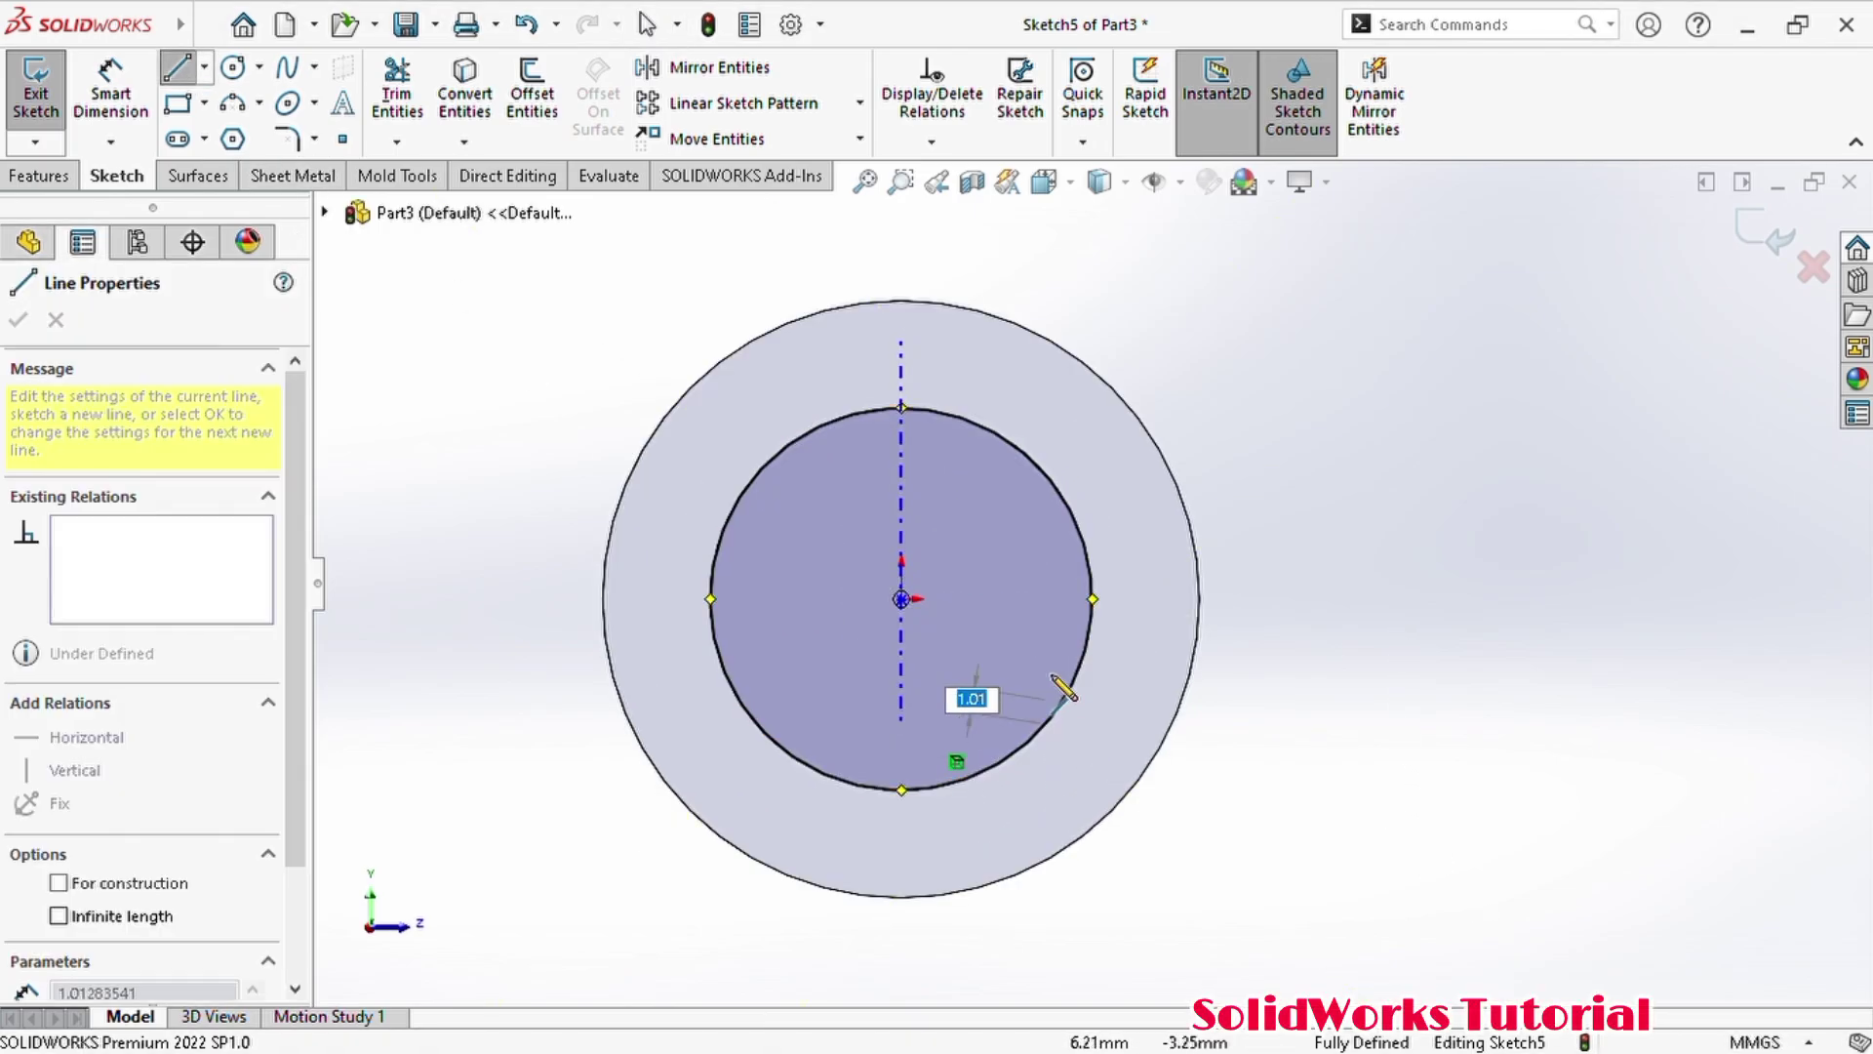
pyautogui.click(1040, 472)
pyautogui.press('Escape')
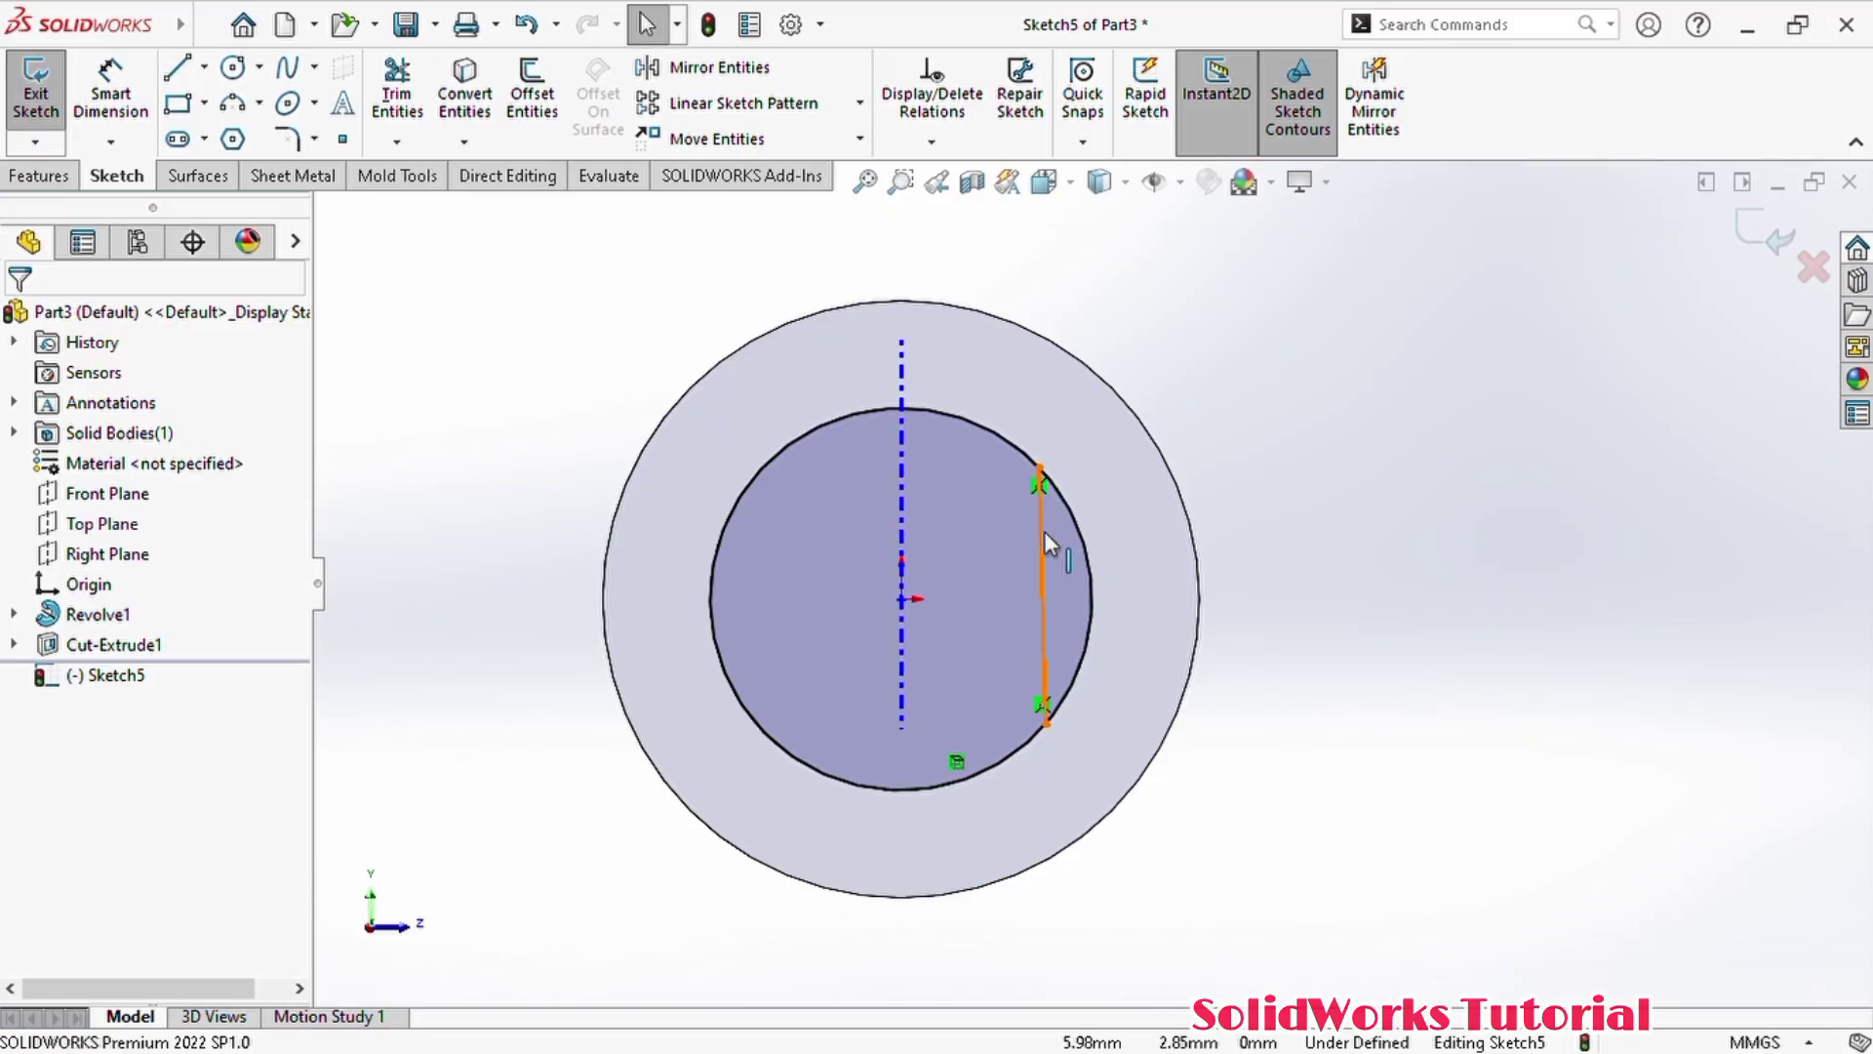
# - Add a Vertical relation to the chord line inside the circle
pyautogui.click(1043, 531)
pyautogui.click(1159, 419)
pyautogui.click(1348, 348)
pyautogui.scroll(-1, 1219, 497)
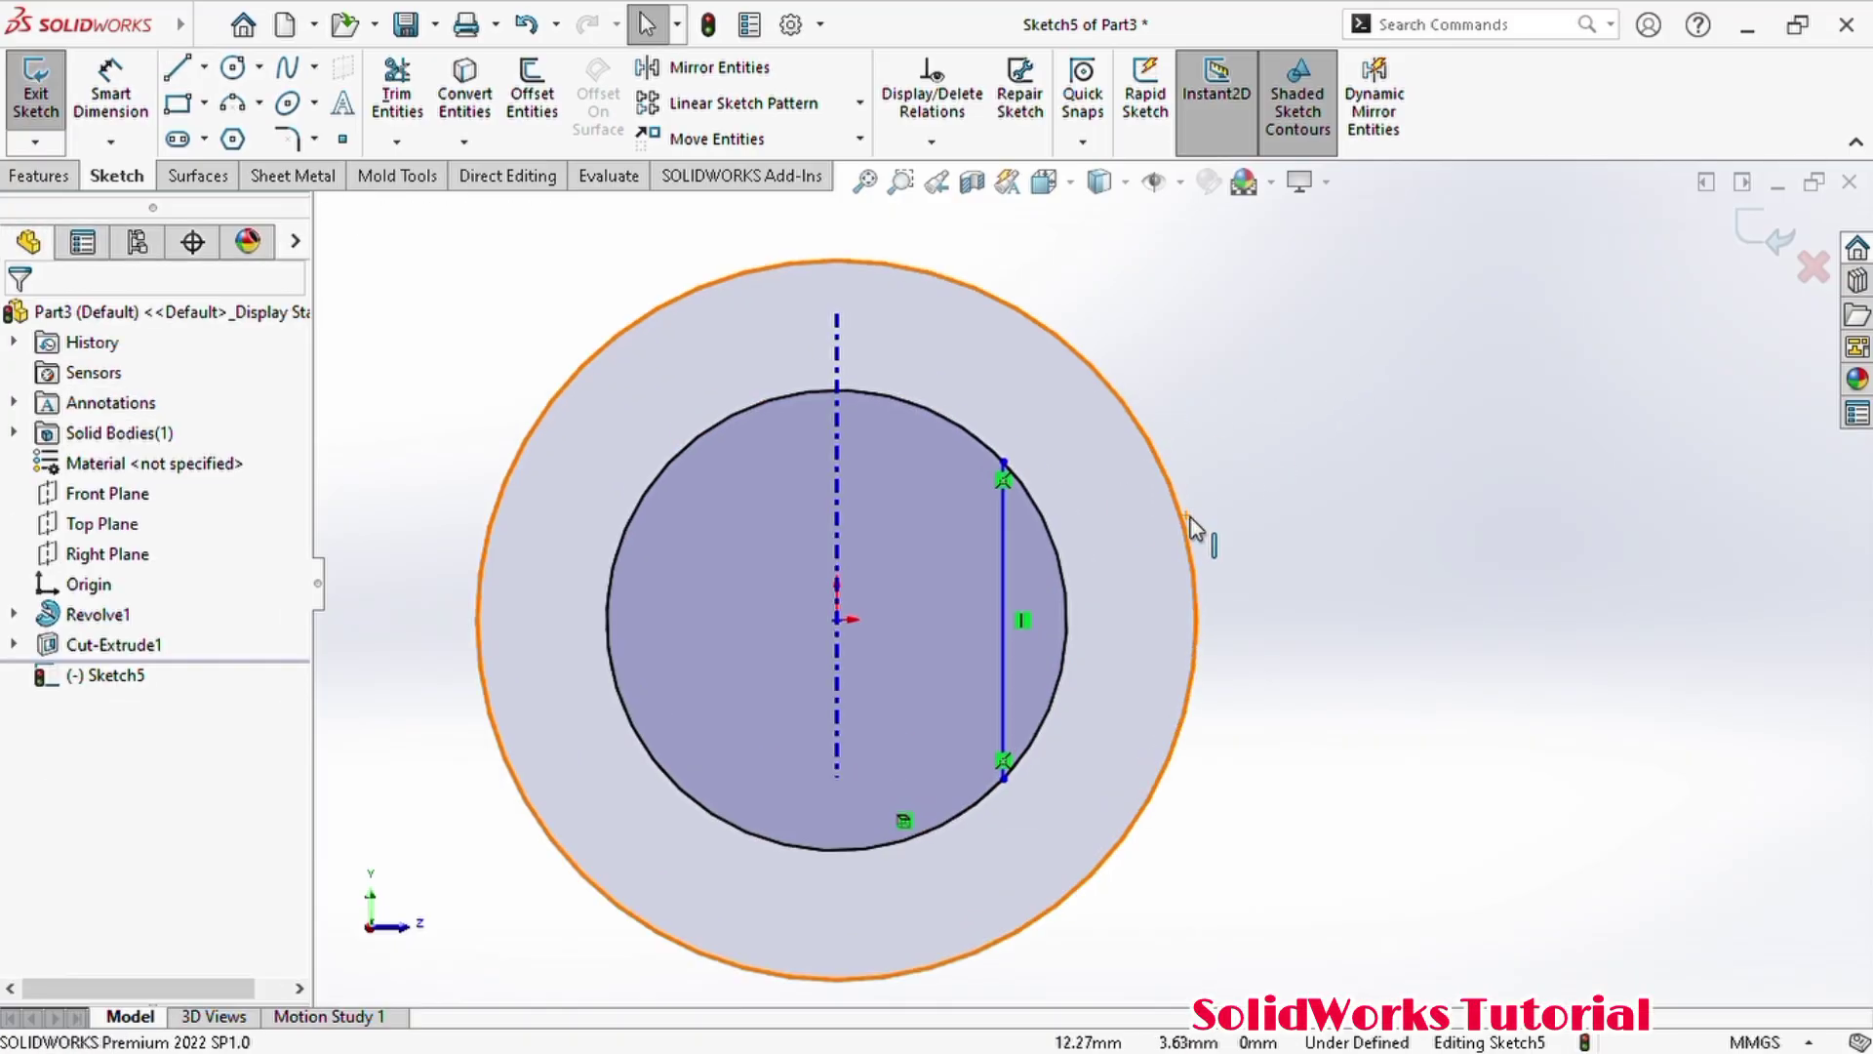
# - Dimension the vertical chord line 6 mm from the origin
pyautogui.moveTo(1321, 725); pyautogui.dragTo(1315, 634, button='right')
pyautogui.click(837, 618)
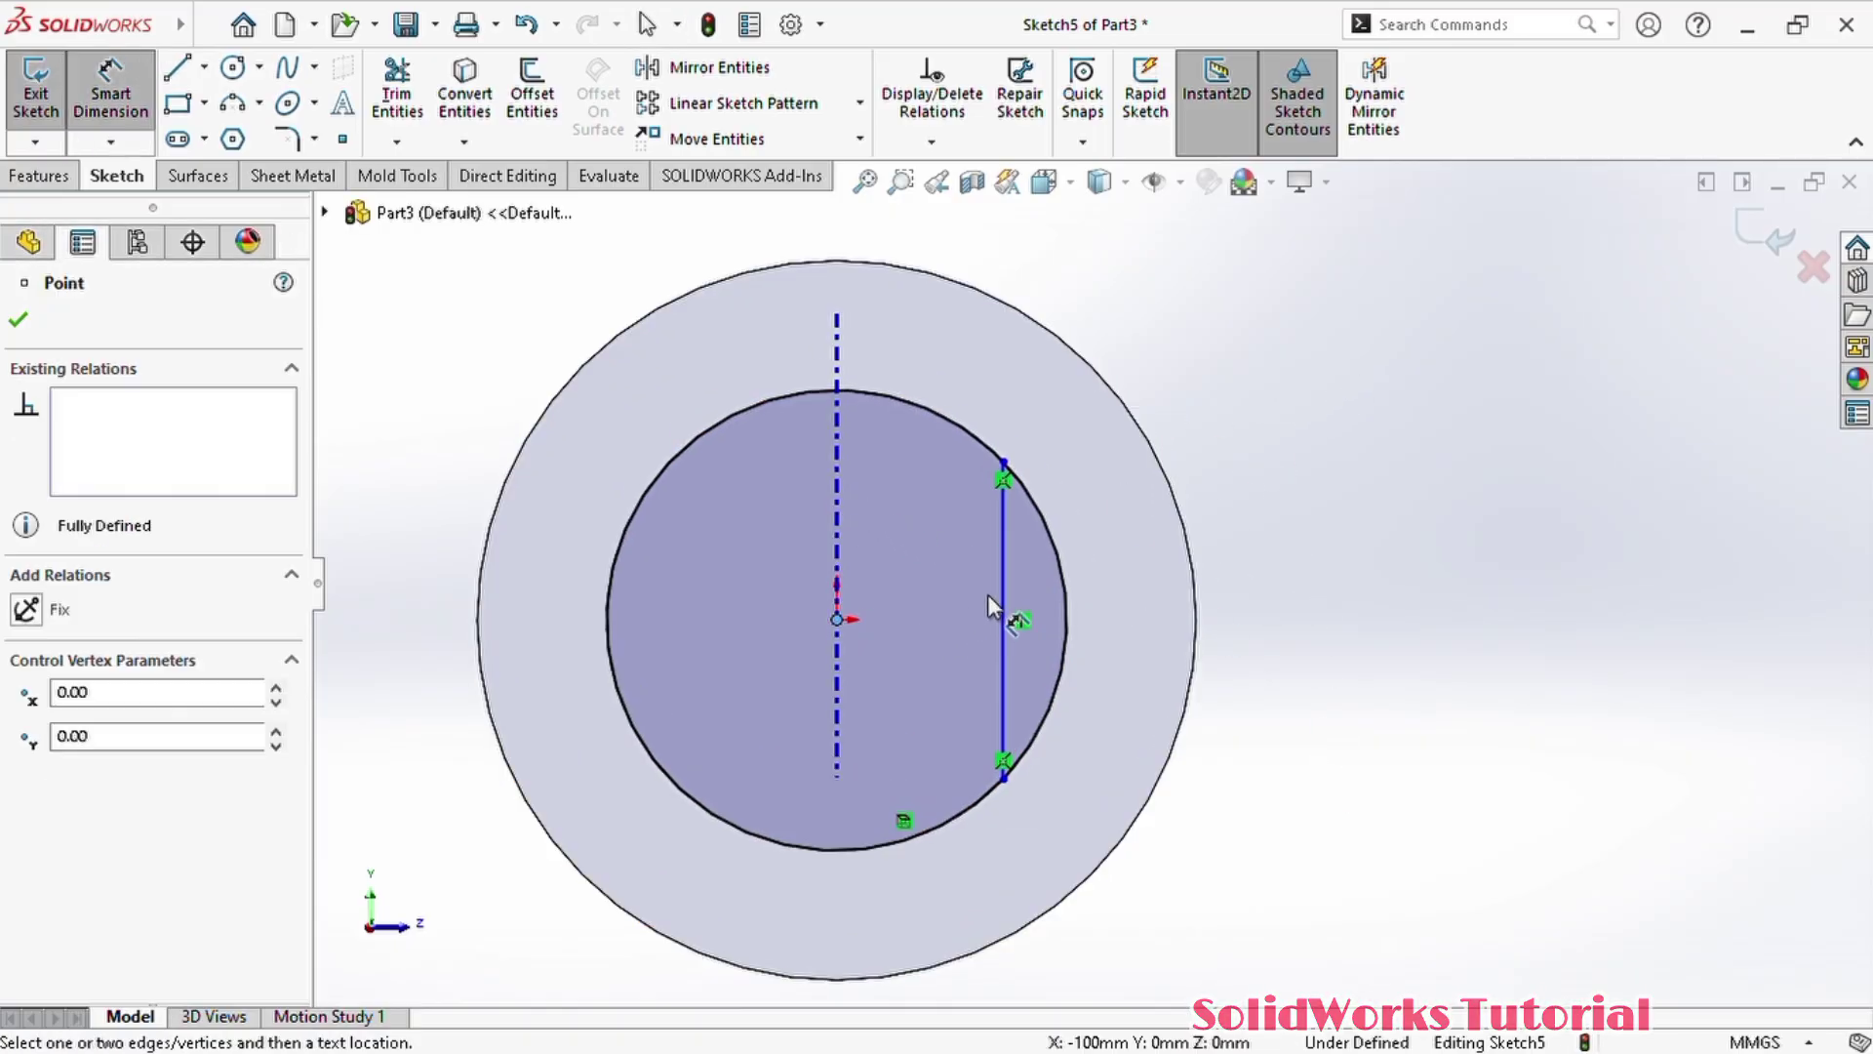
pyautogui.click(1001, 592)
pyautogui.click(892, 584)
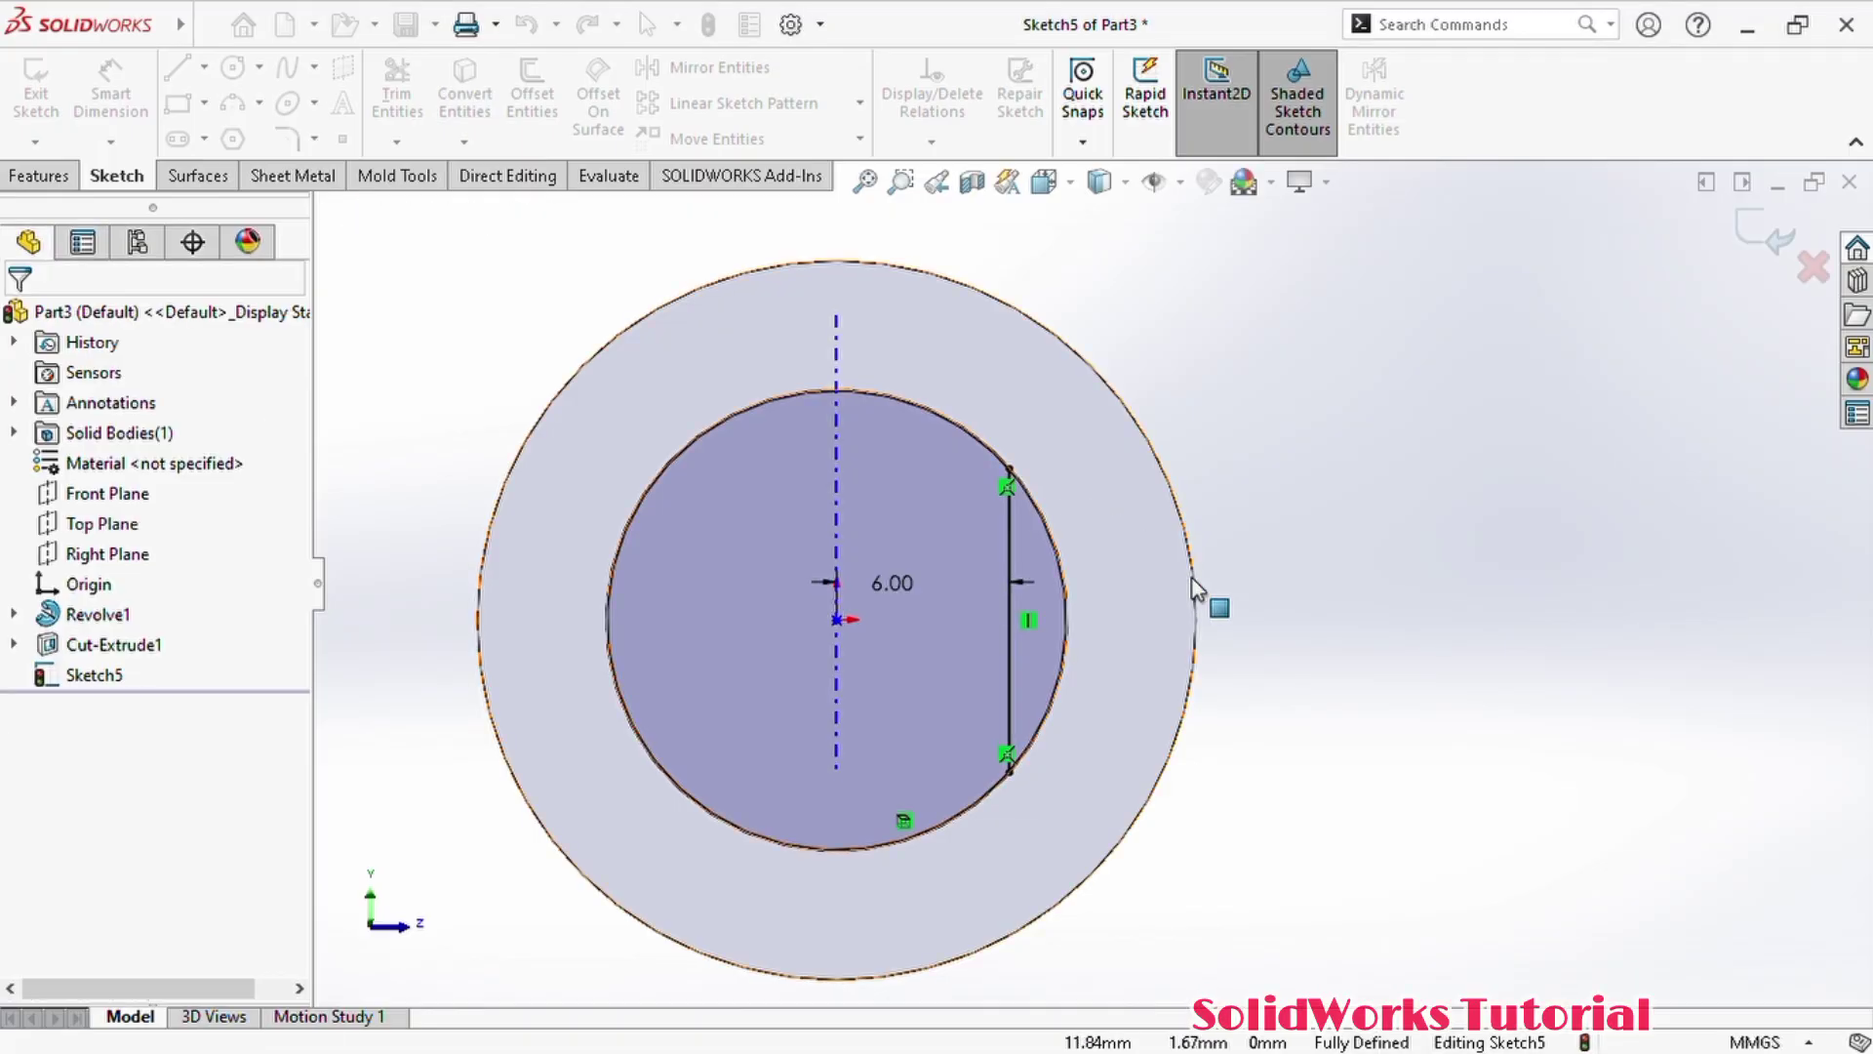
pyautogui.scroll(3, 1216, 657)
pyautogui.scroll(-3, 1016, 636)
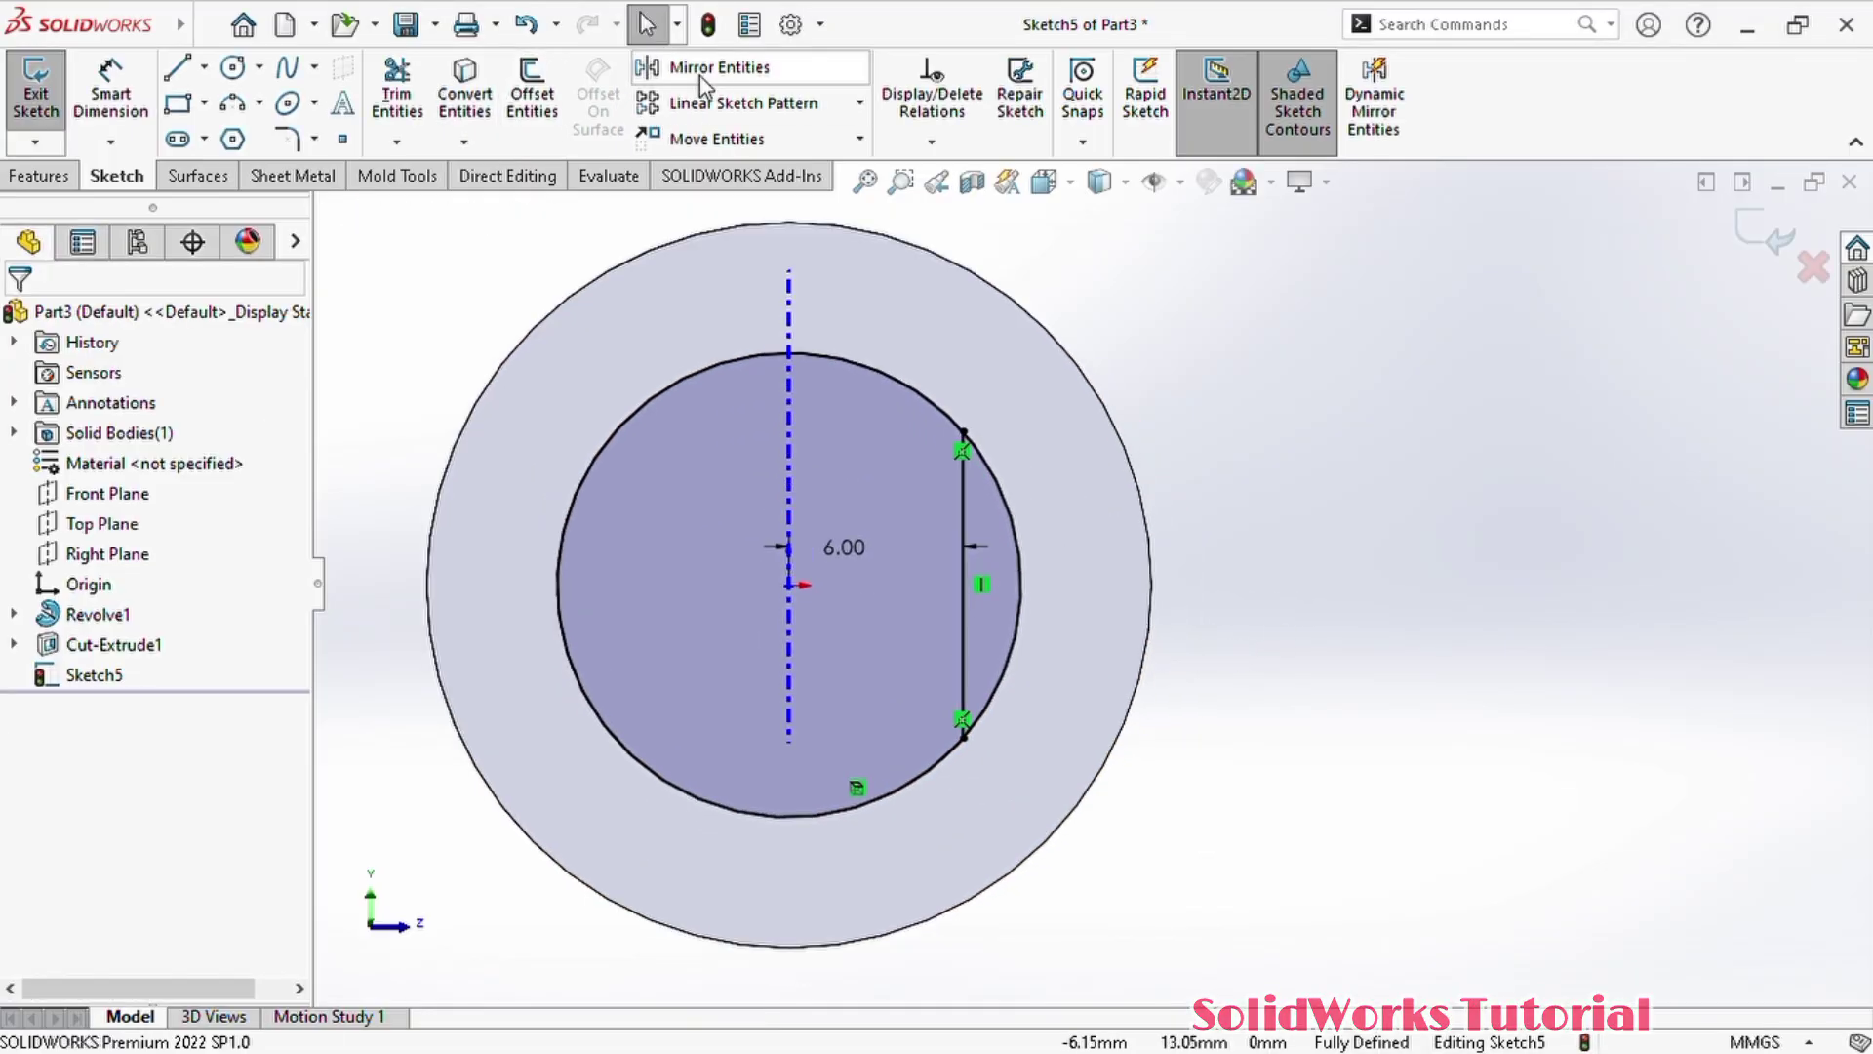
pyautogui.click(700, 78)
pyautogui.click(963, 457)
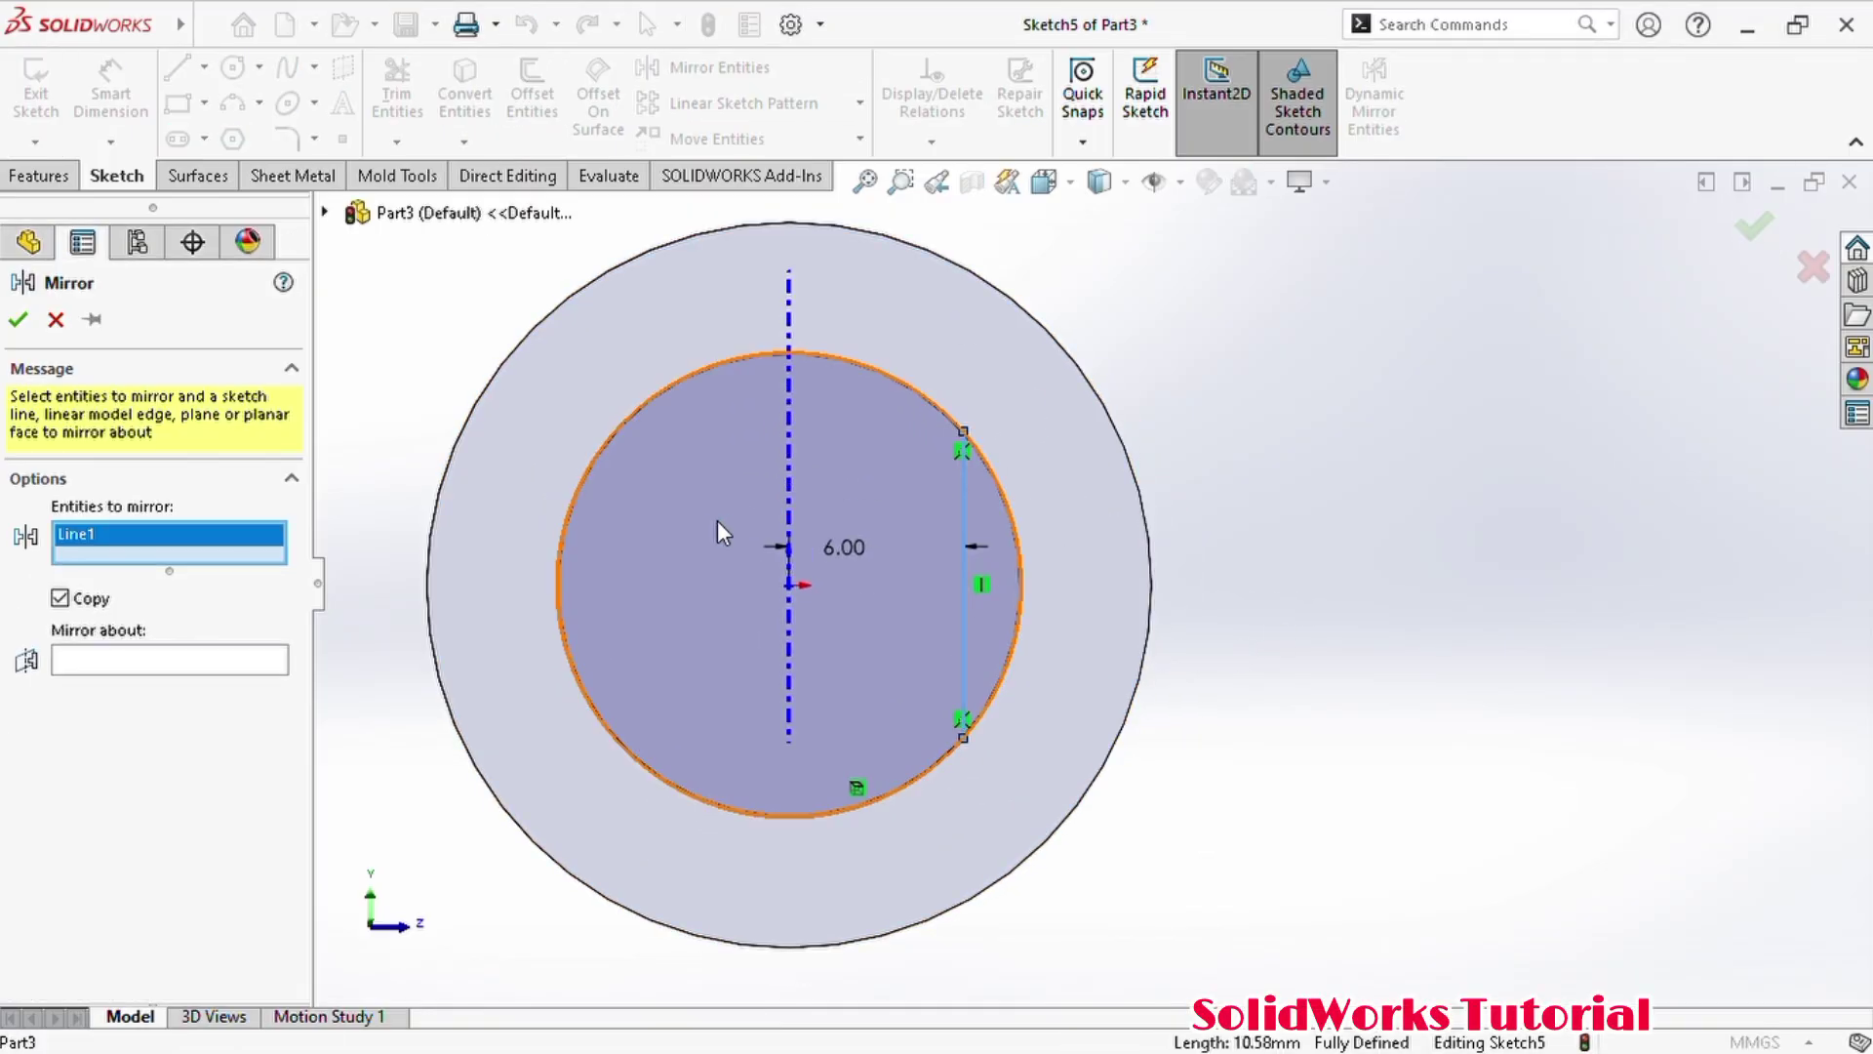
pyautogui.click(202, 662)
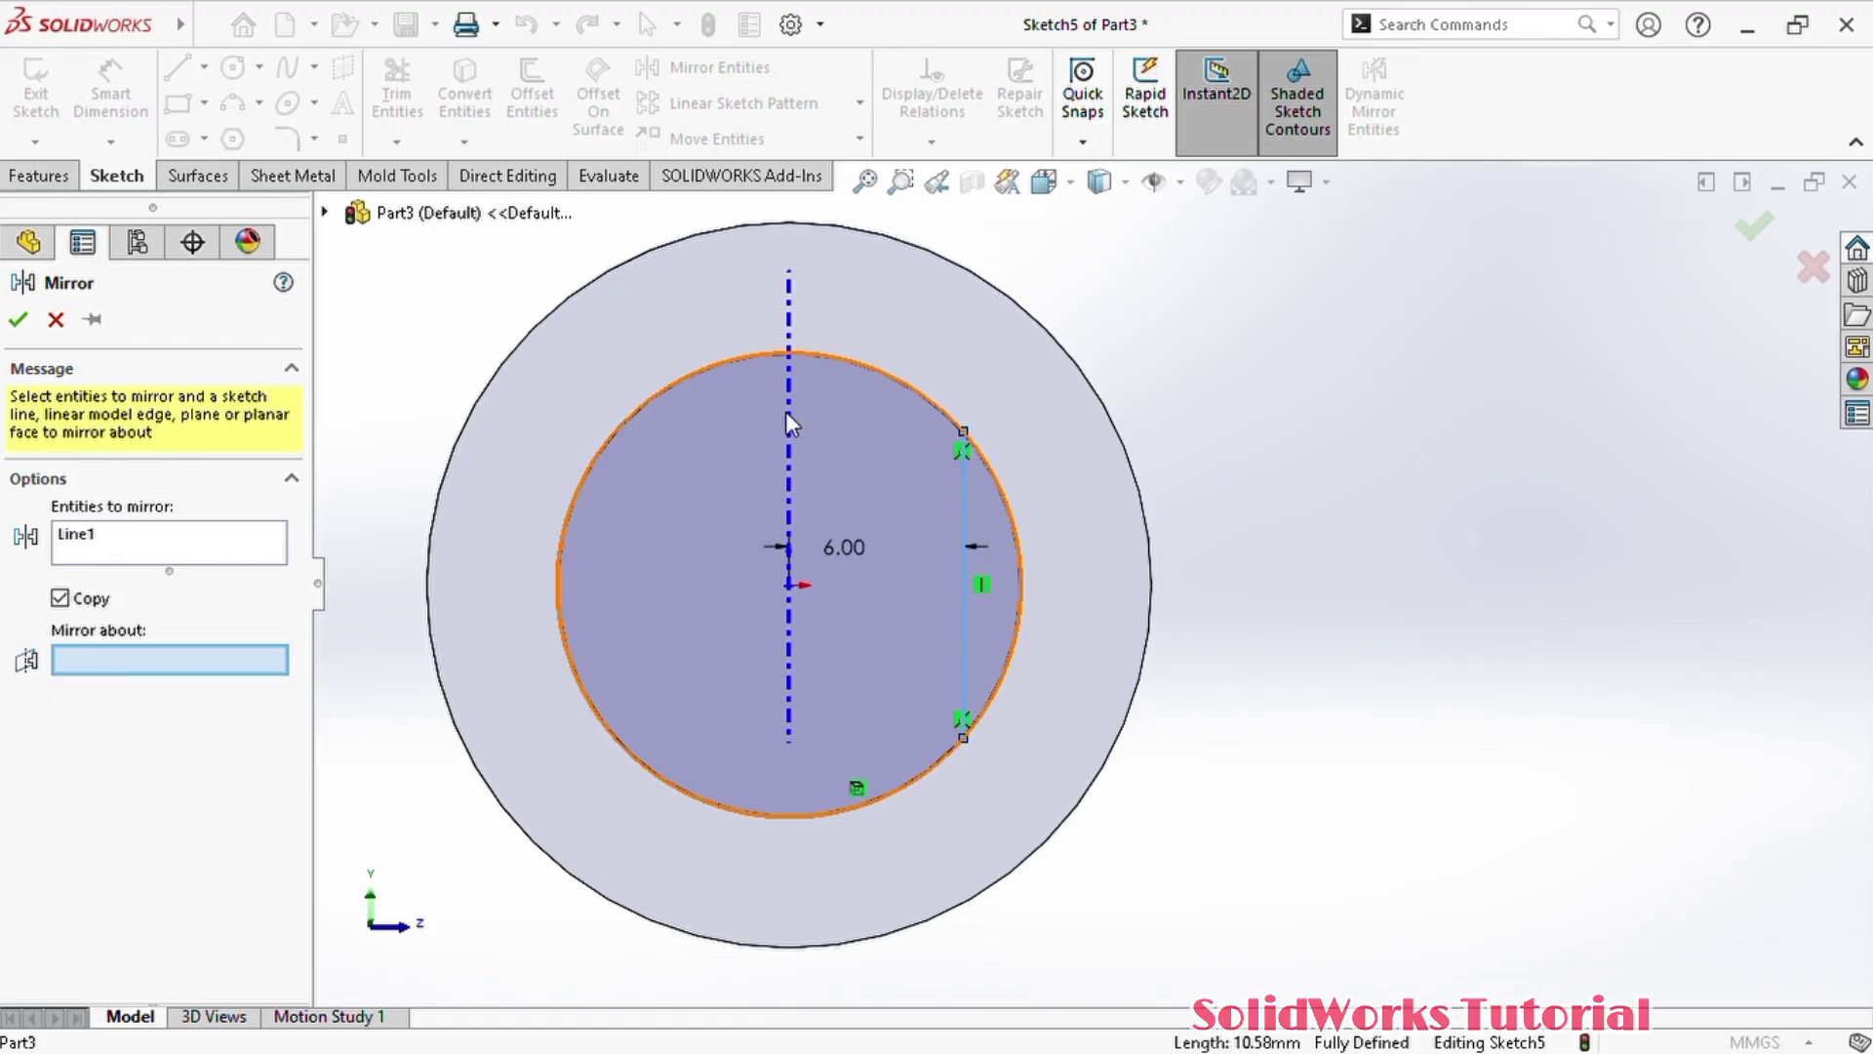
pyautogui.press('Escape')
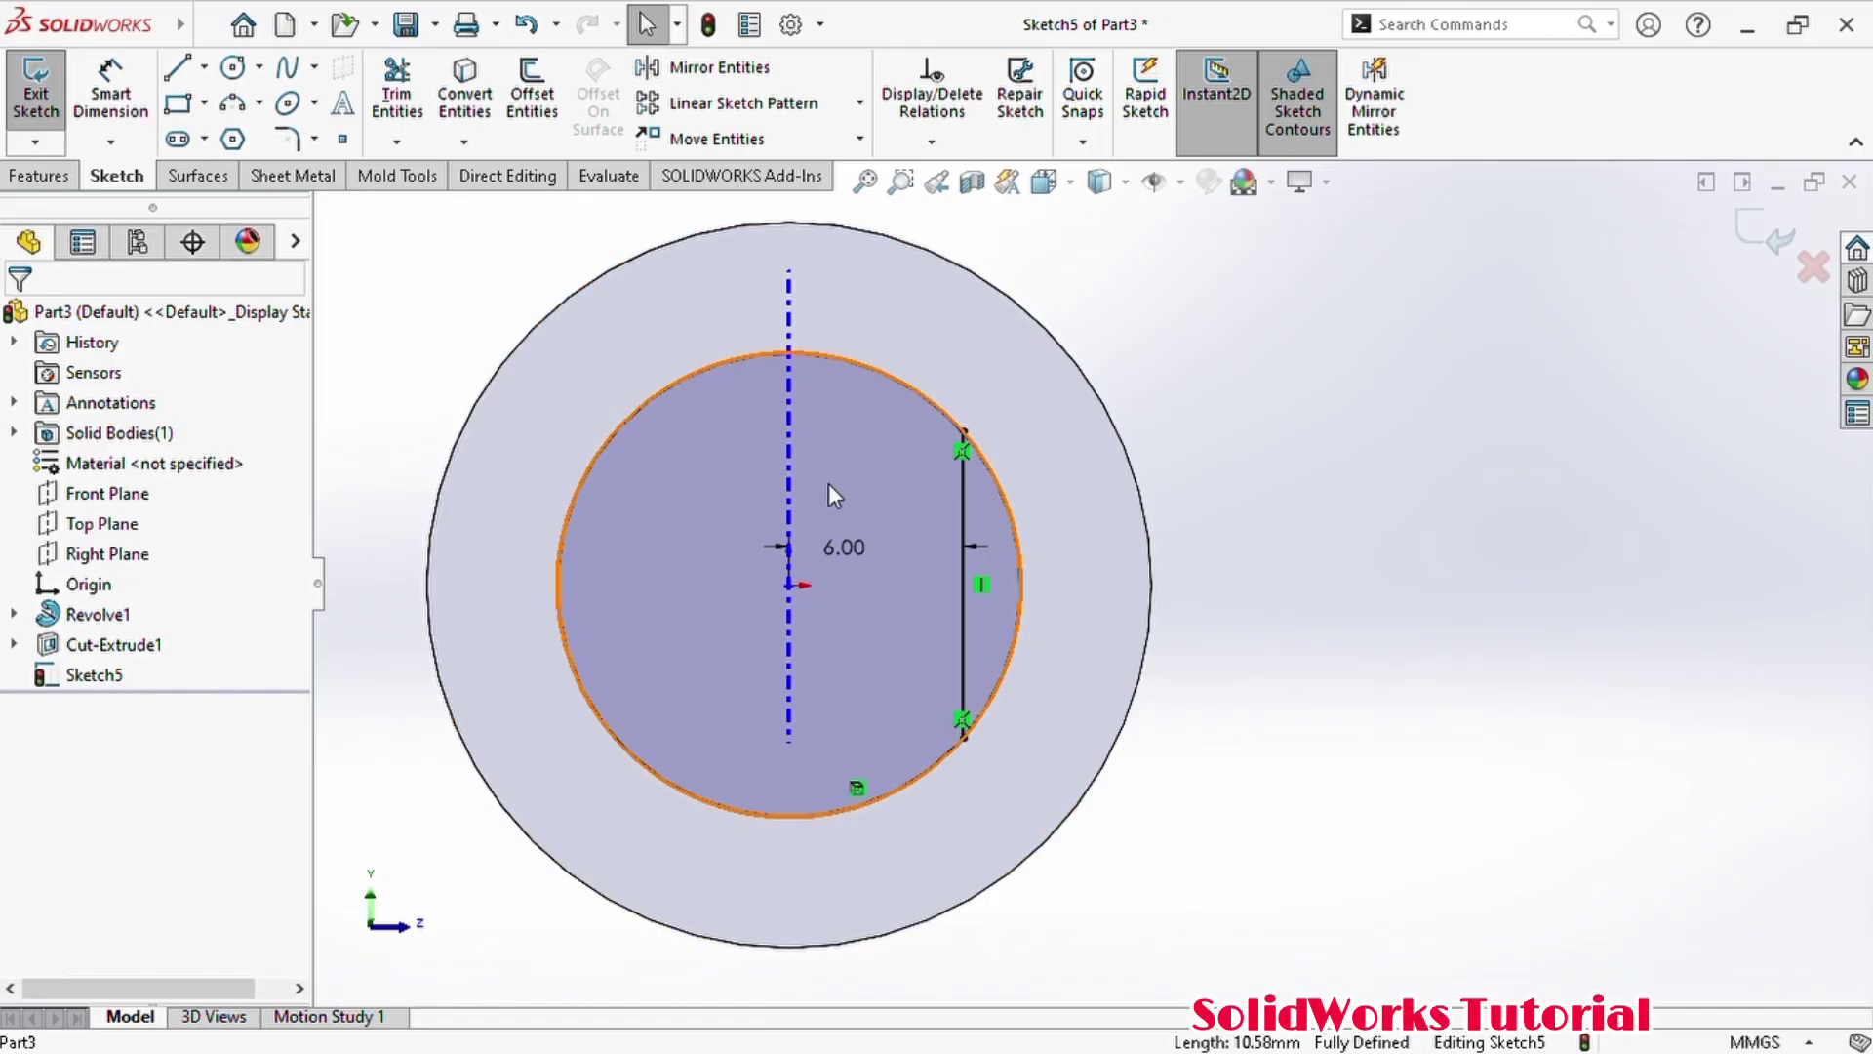
# - Sketch a vertical line from the origin up to near the top of the larger outer circular edge
pyautogui.press('l')
pyautogui.click(790, 585)
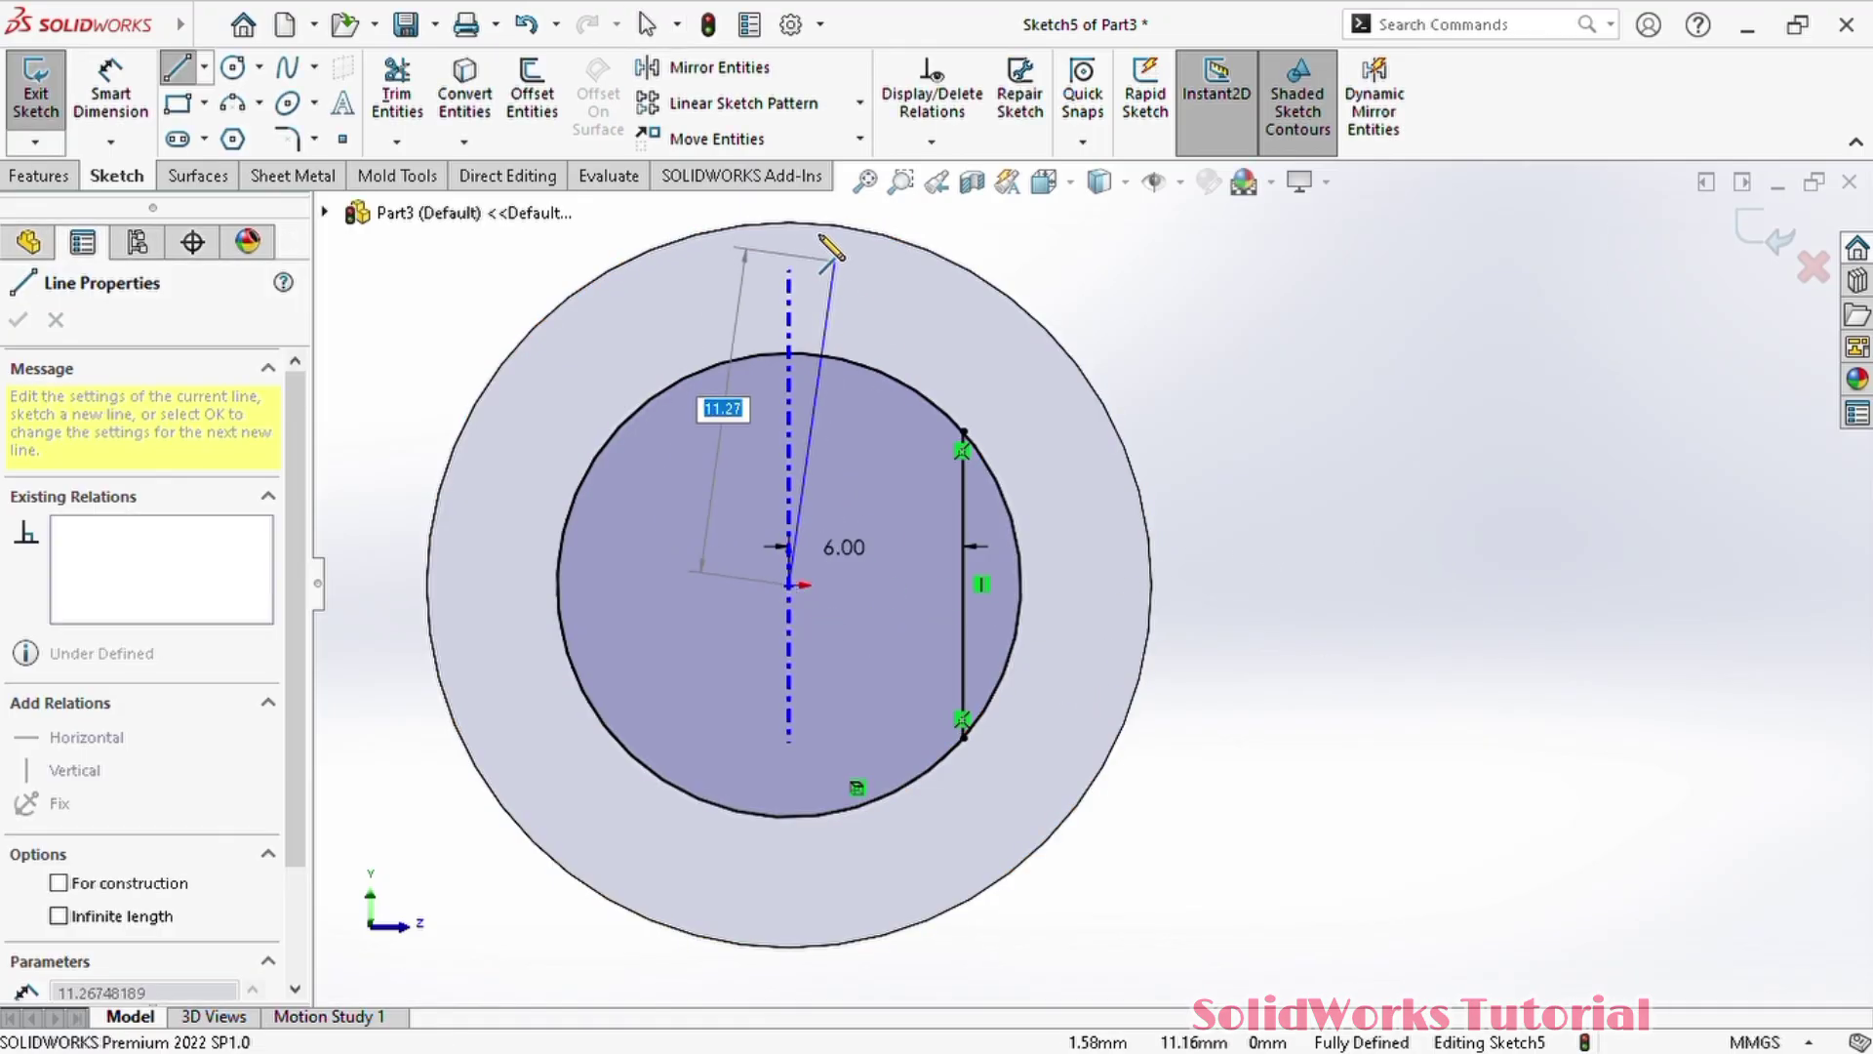
pyautogui.click(790, 228)
pyautogui.press('Escape')
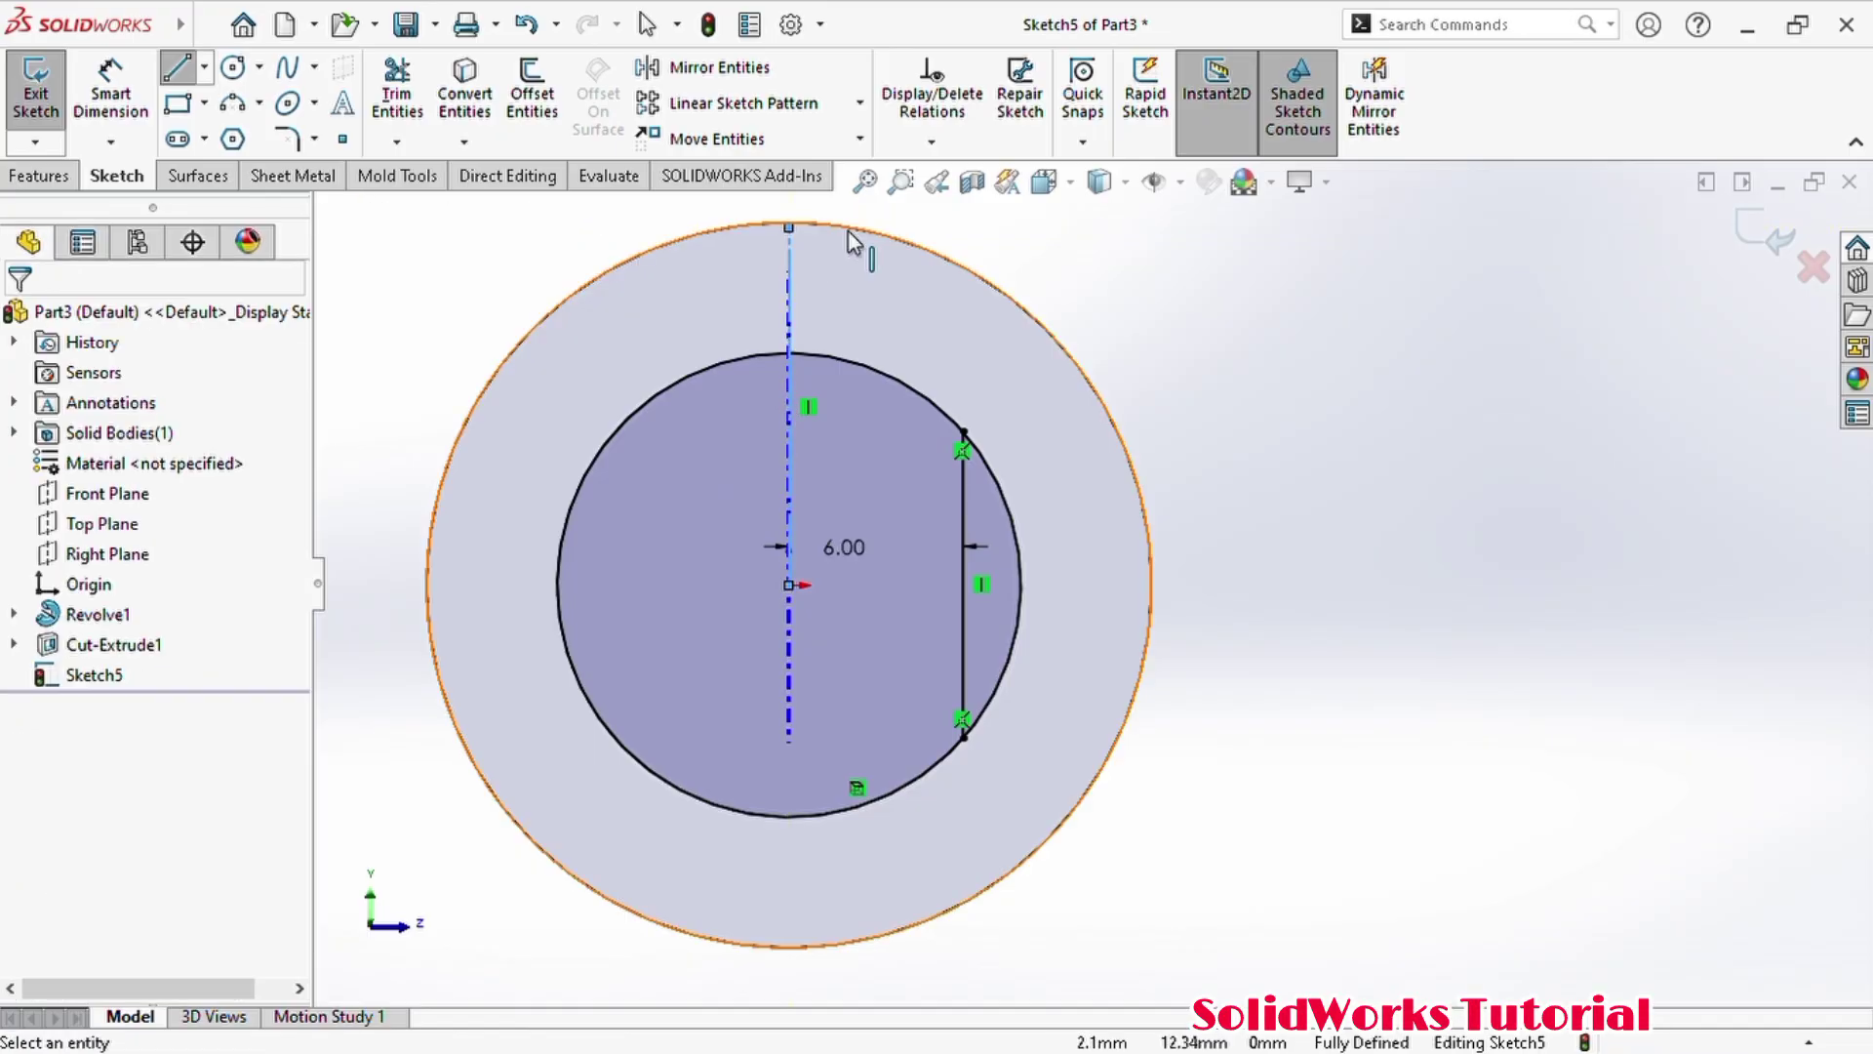
# - Mirror the chord line about the vertical line through the origin, keeping the original
pyautogui.click(700, 68)
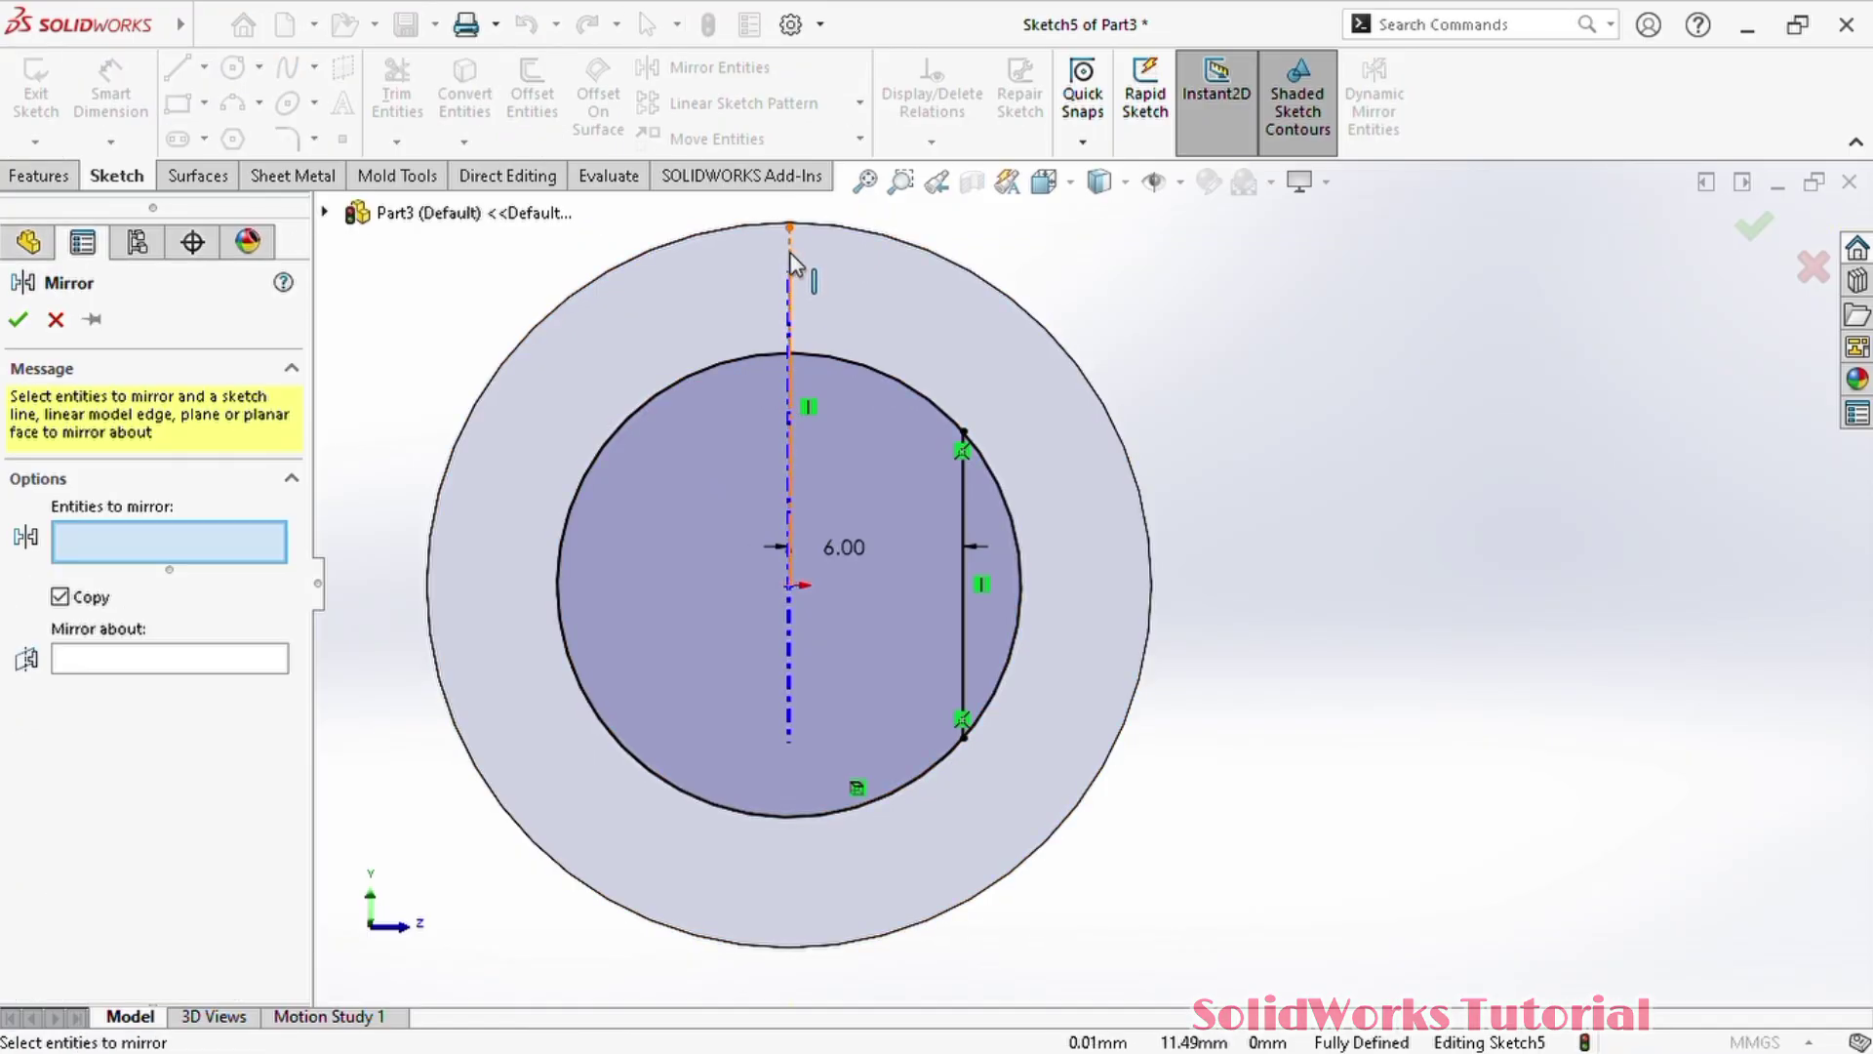
pyautogui.click(965, 483)
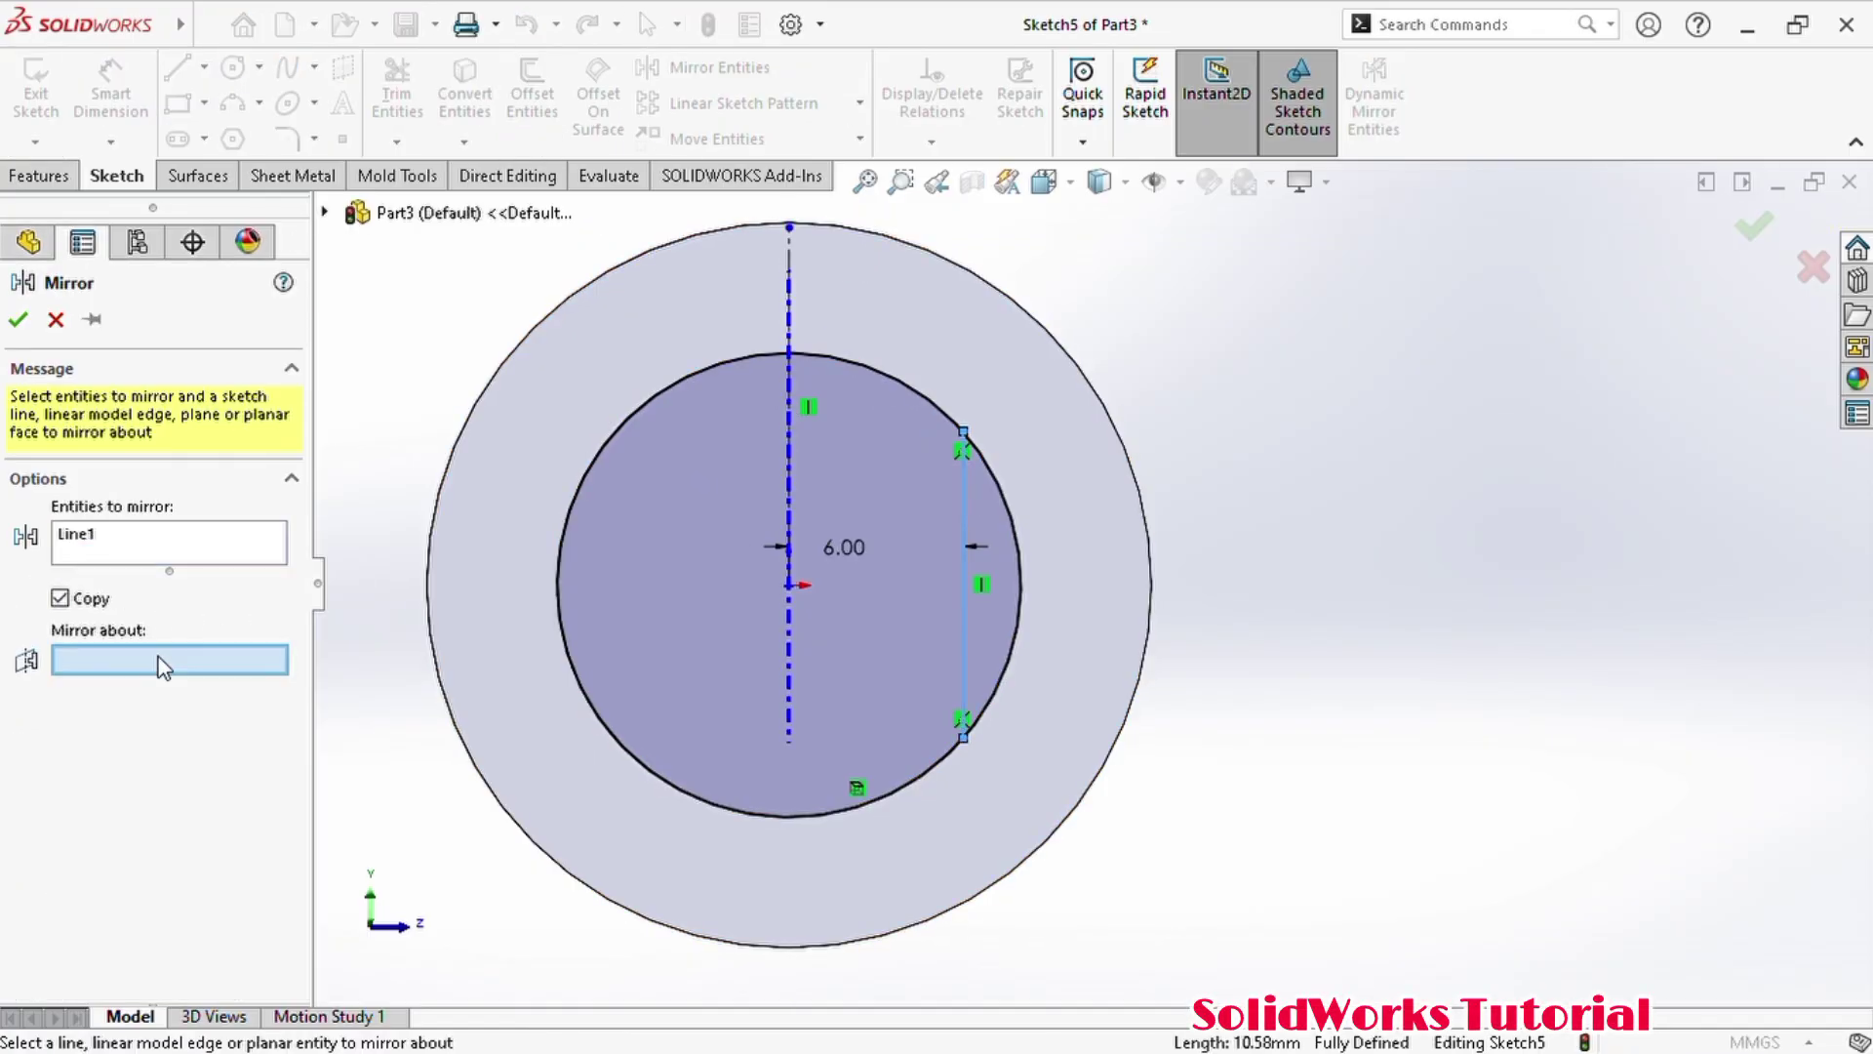
pyautogui.click(17, 319)
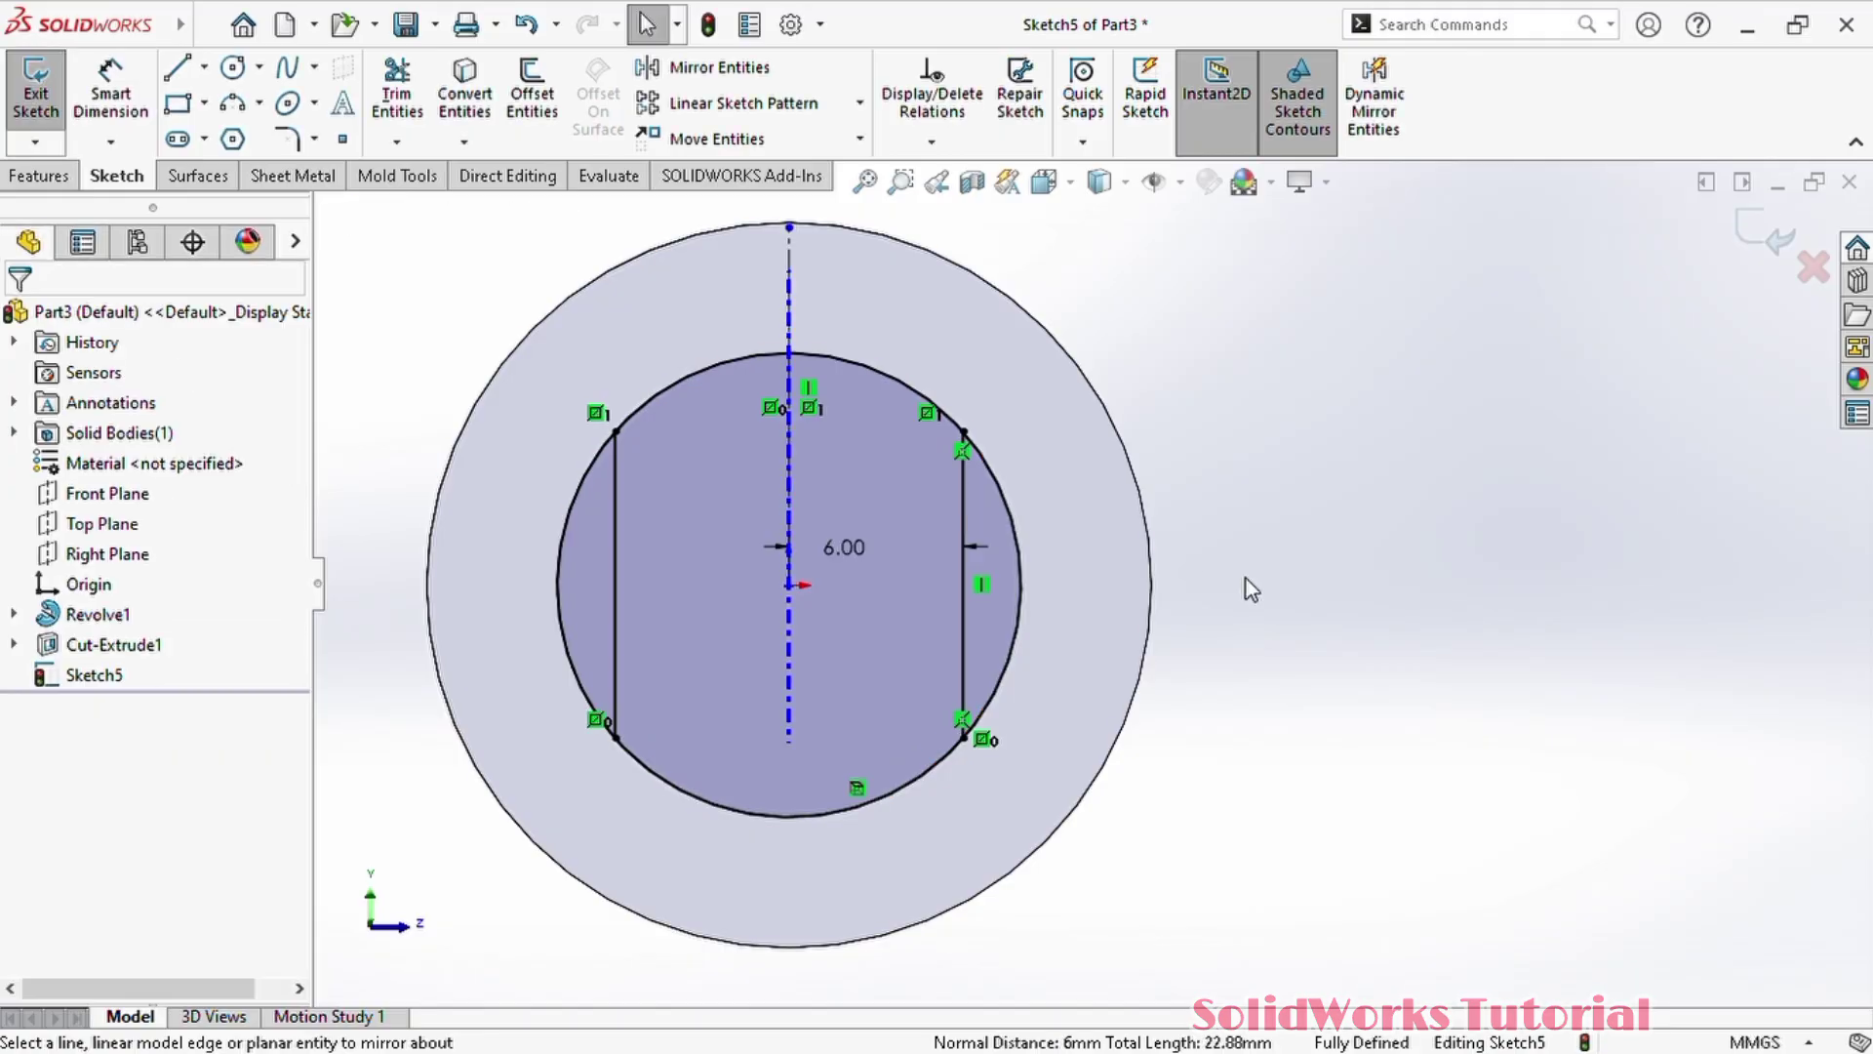
# - Trim the upper and lower arcs of the converted circle between the two chords, leaving two side segments
pyautogui.click(396, 94)
pyautogui.moveTo(719, 351); pyautogui.dragTo(730, 429)
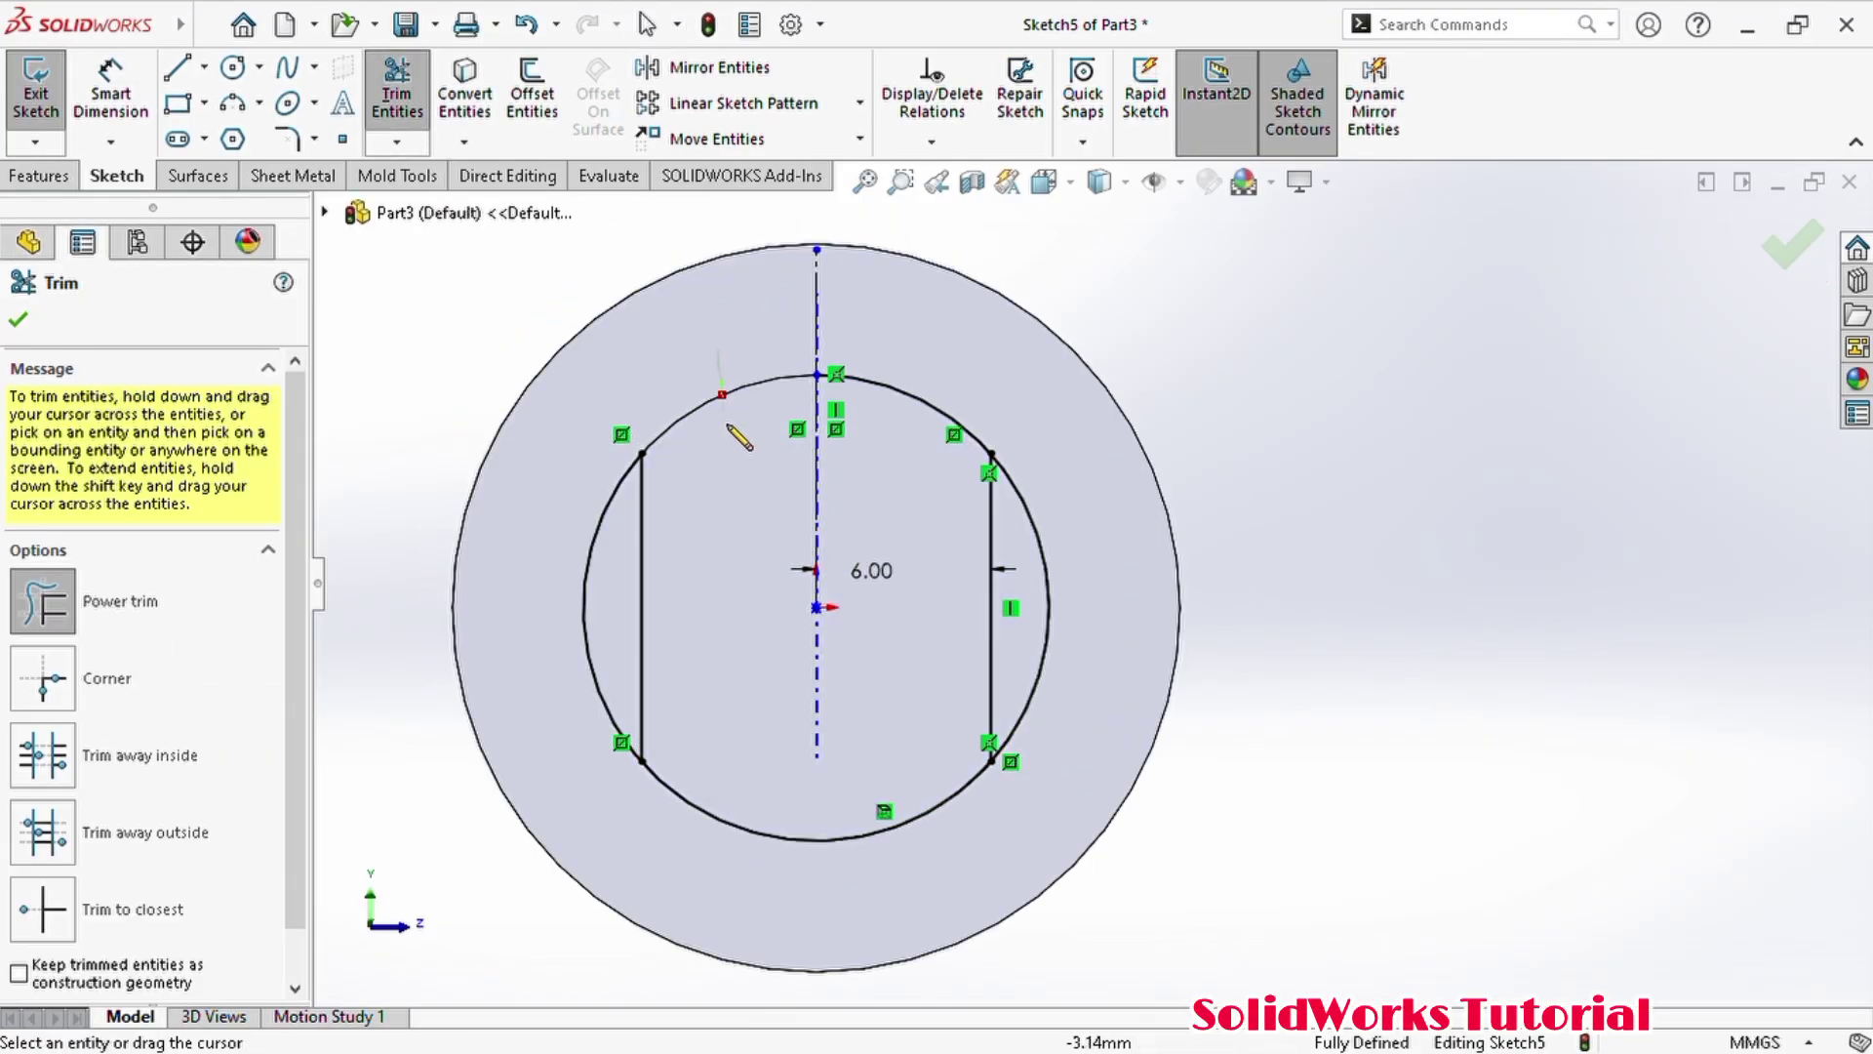
pyautogui.moveTo(922, 788); pyautogui.dragTo(902, 859)
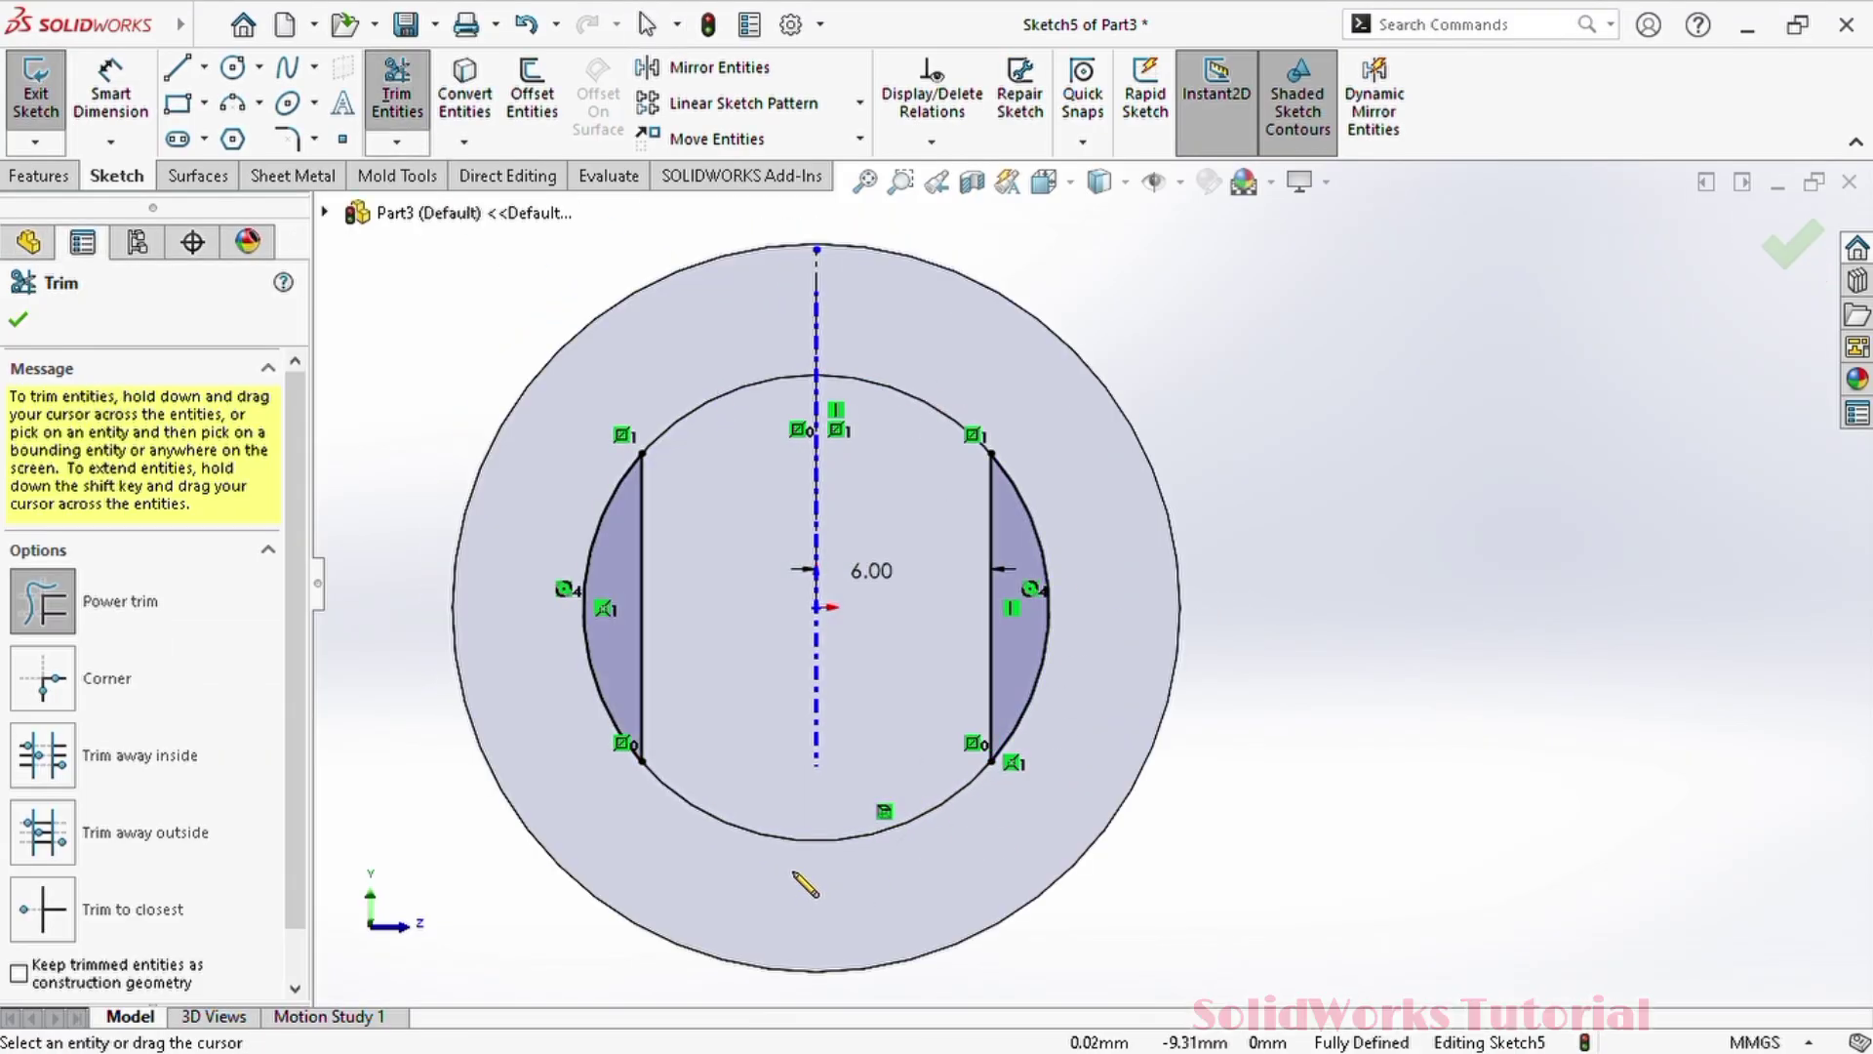
# - Extrude-cut the two circular segments as a Blind cut 12 mm deep into the shank's end
pyautogui.scroll(3, 1020, 759)
pyautogui.moveTo(1020, 761); pyautogui.dragTo(917, 803, button='middle')
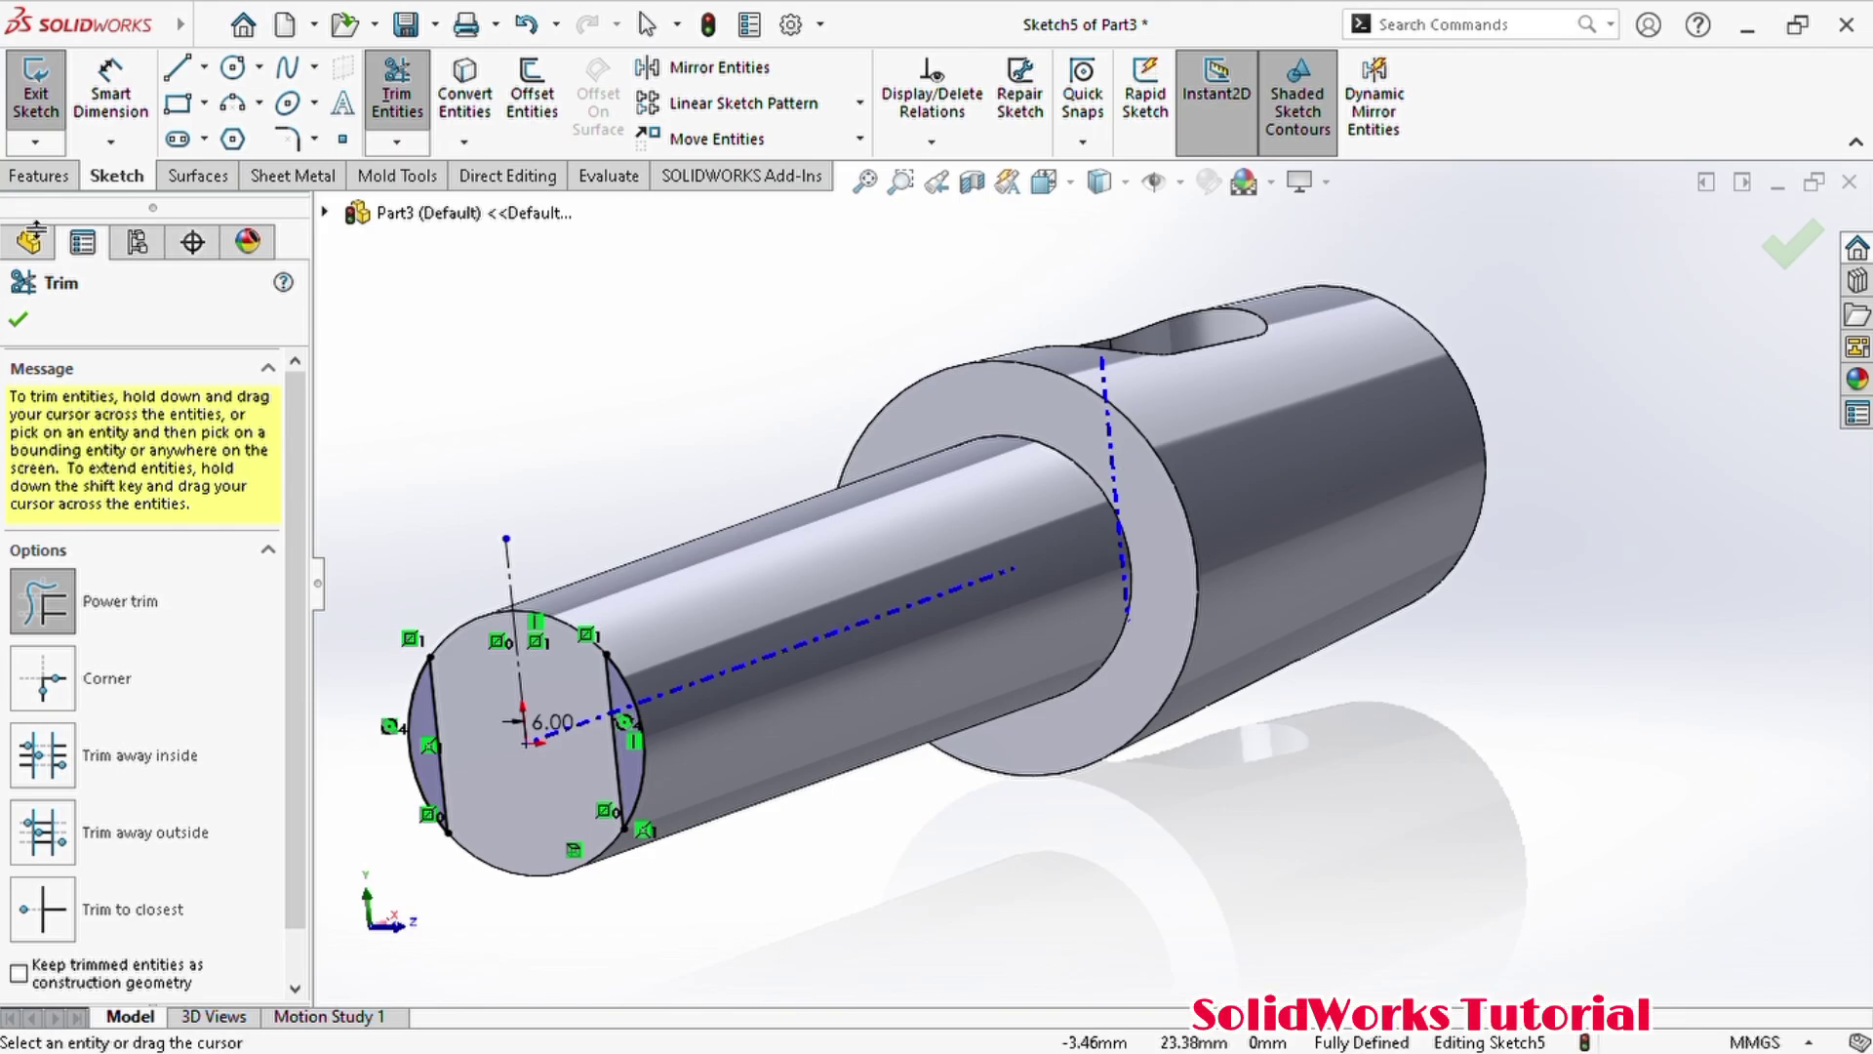
pyautogui.click(14, 180)
pyautogui.click(406, 95)
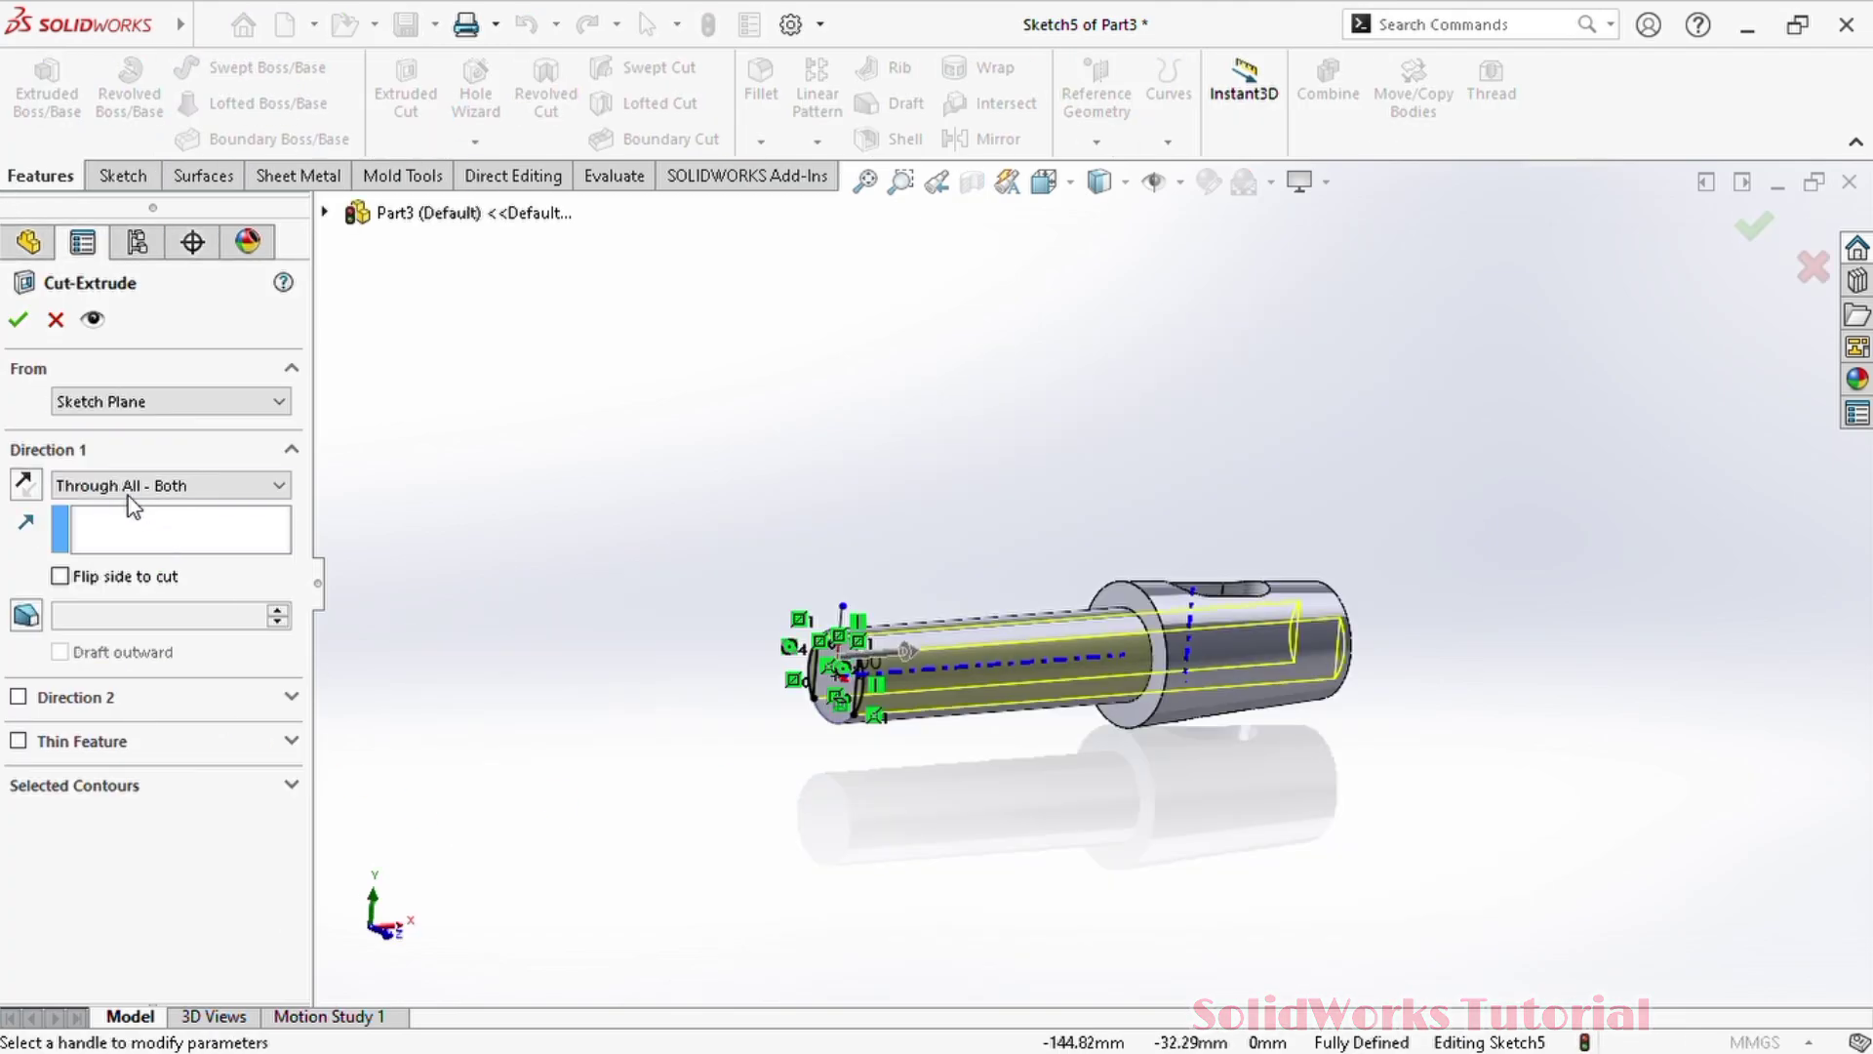
pyautogui.click(116, 512)
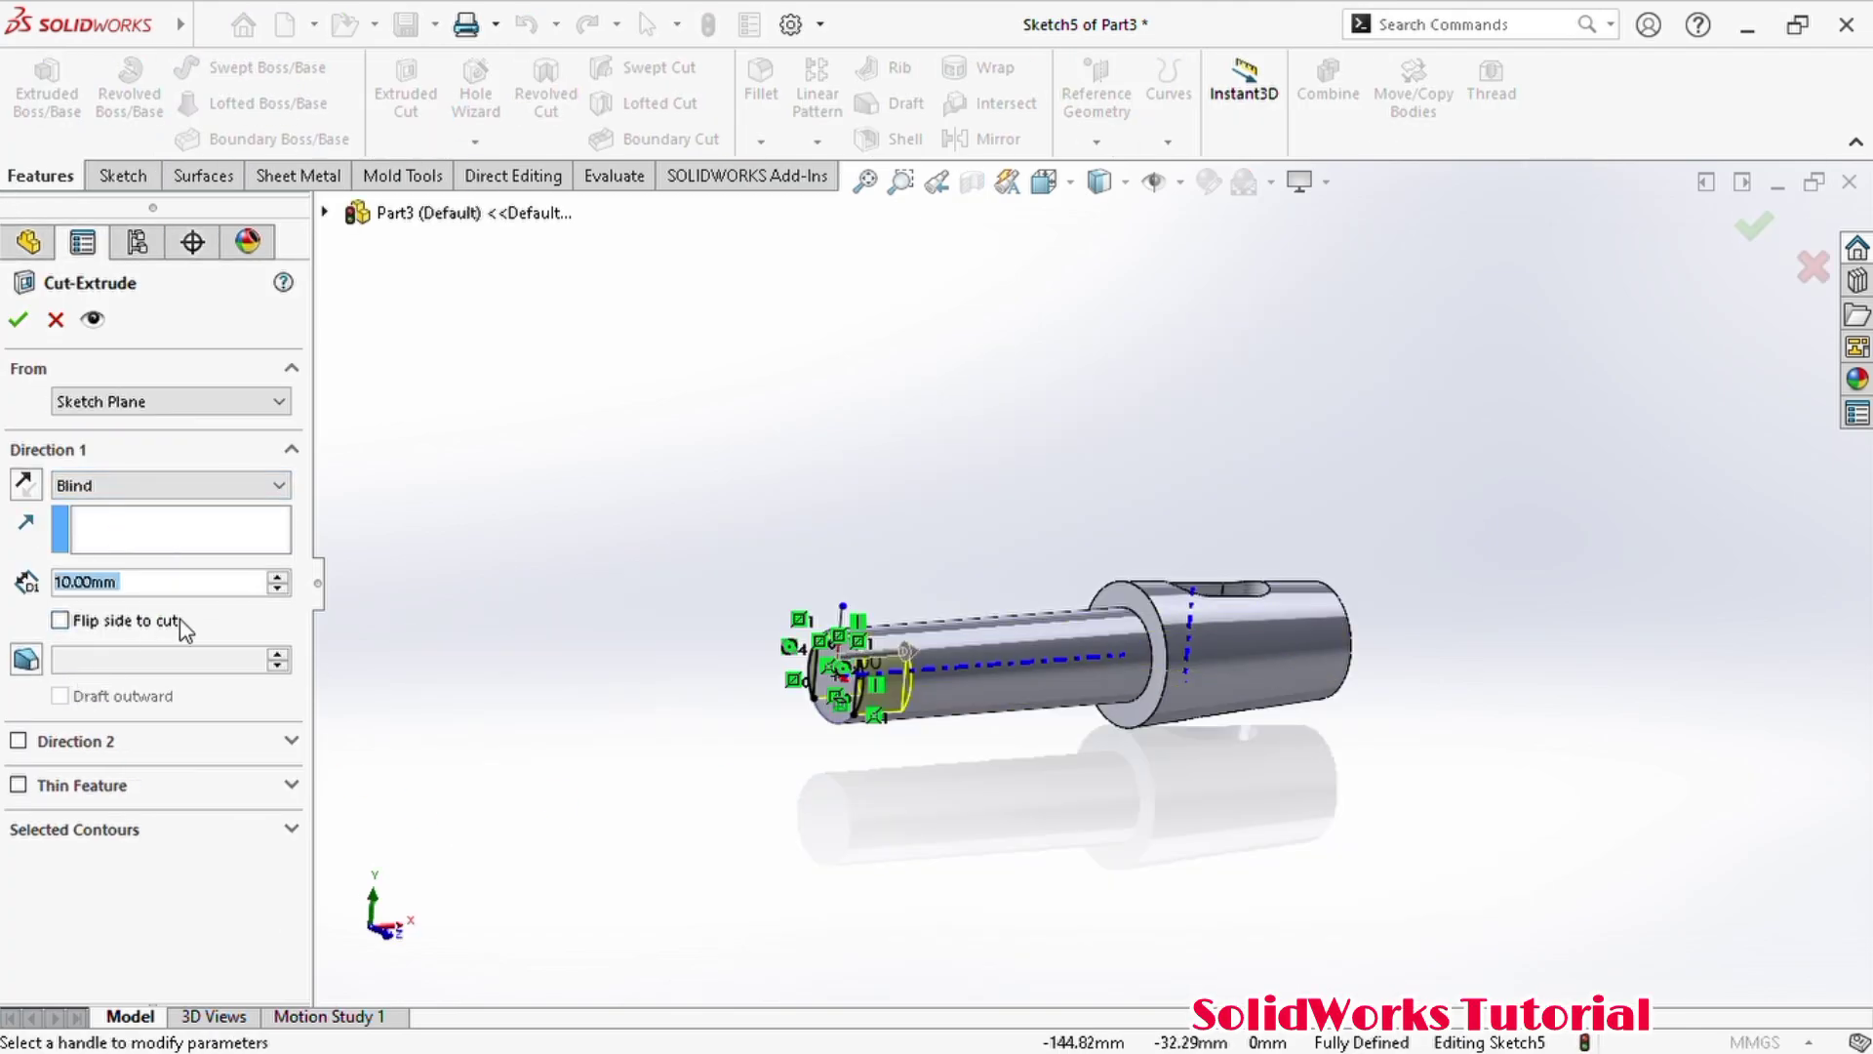
pyautogui.write('12')
pyautogui.press('Return')
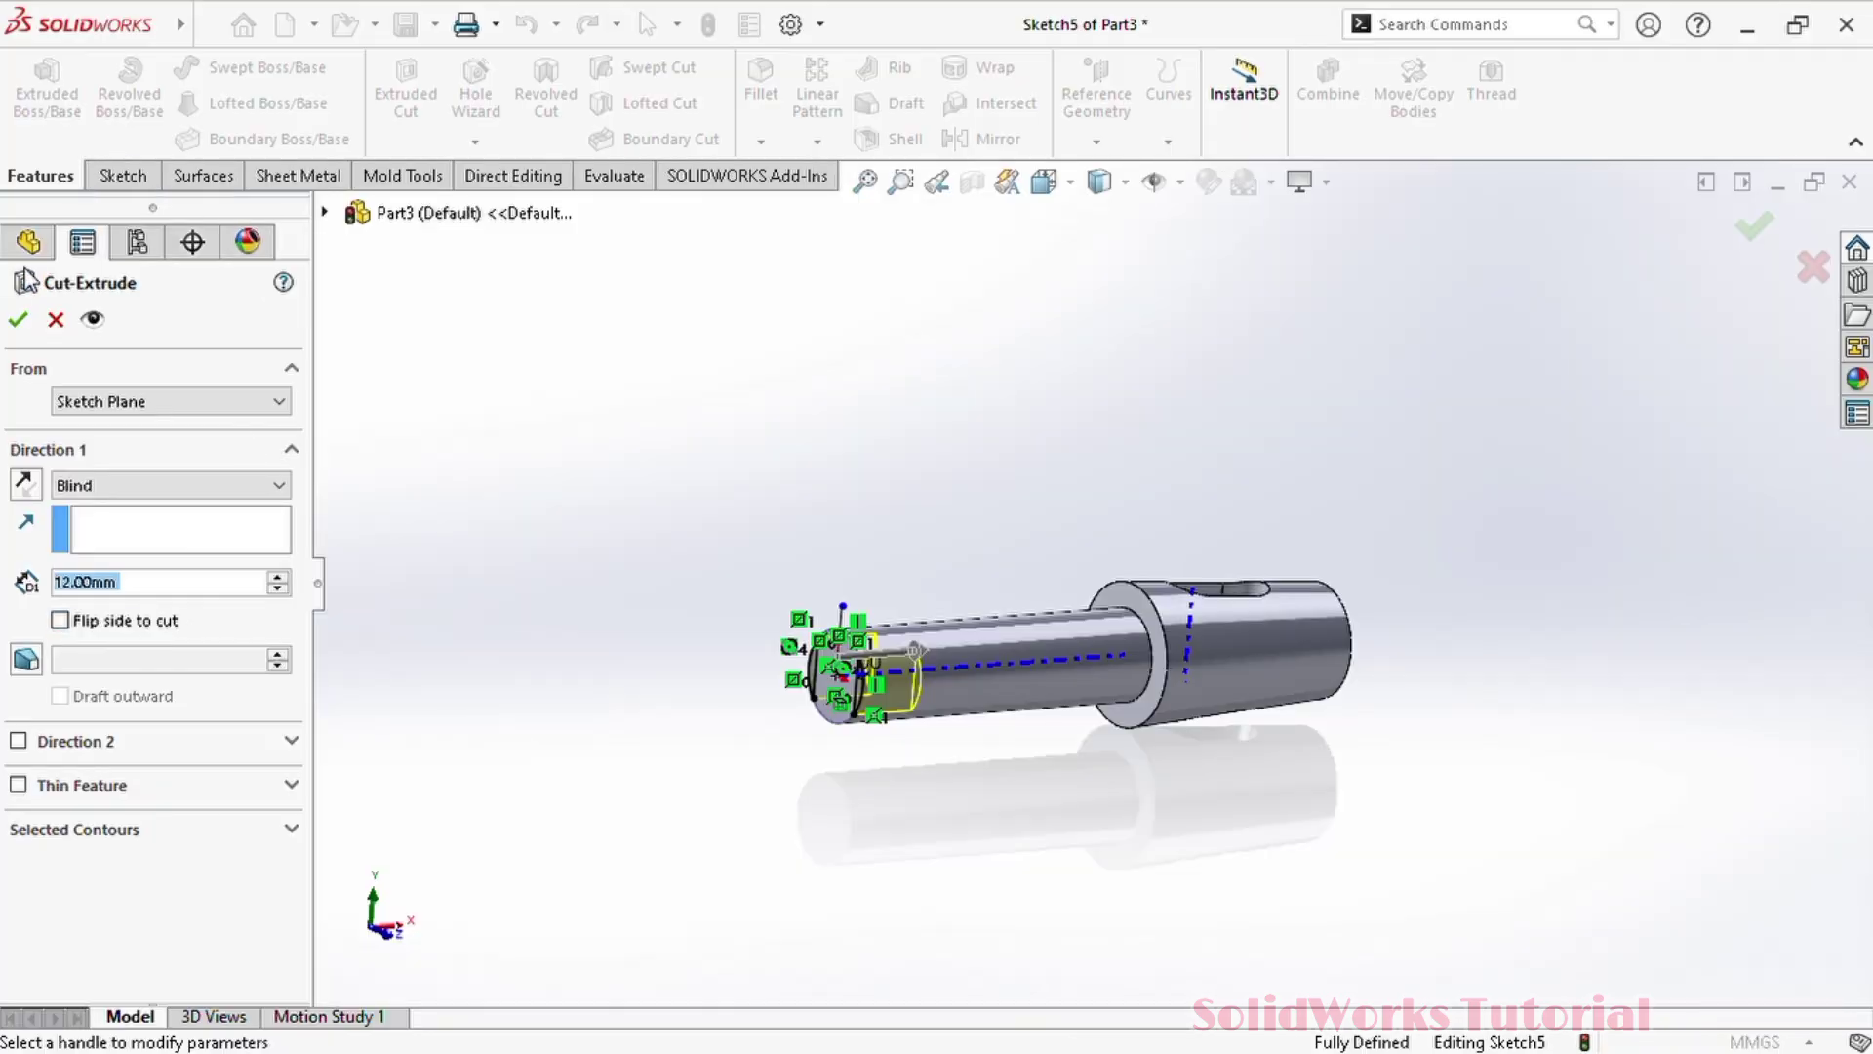
pyautogui.click(20, 319)
# - Change the scene to a plain white background without the floor reflection
pyautogui.moveTo(947, 415); pyautogui.dragTo(1164, 813, button='middle')
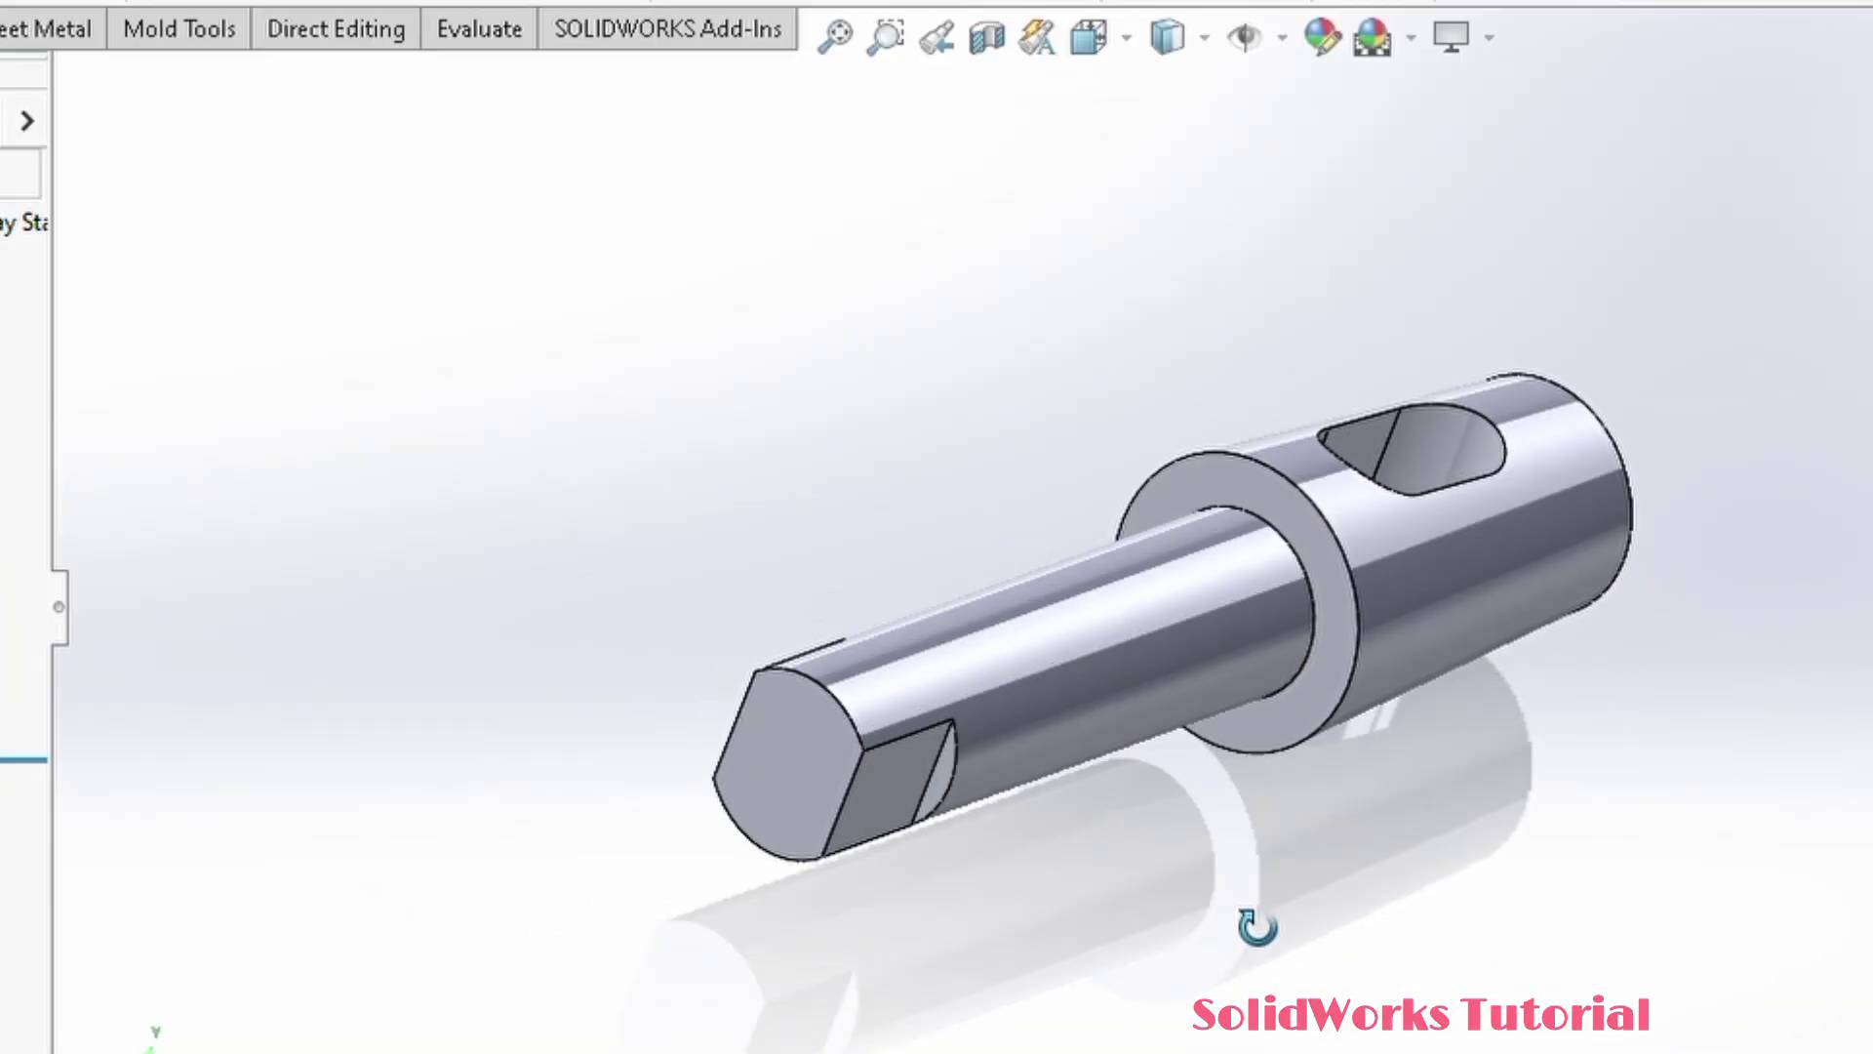
pyautogui.moveTo(1257, 927); pyautogui.dragTo(1219, 658, button='middle')
pyautogui.scroll(3, 1344, 726)
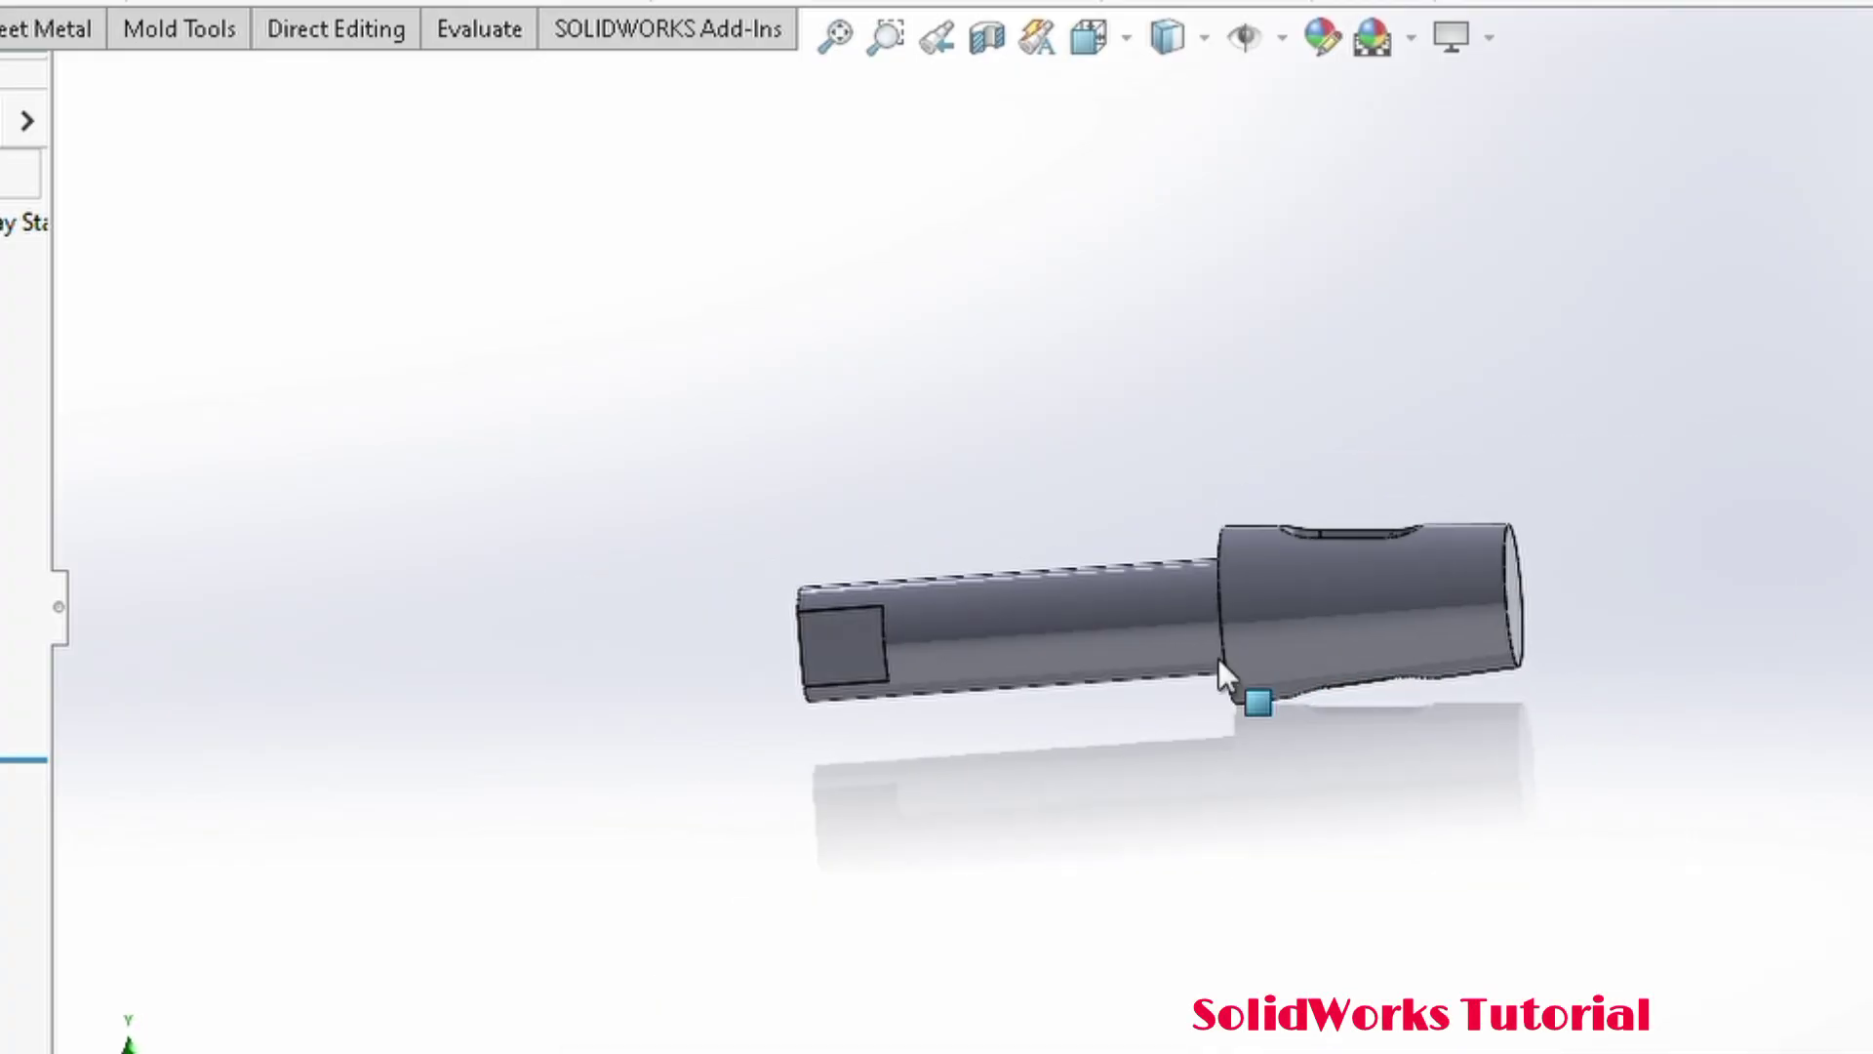
pyautogui.scroll(-3, 1219, 658)
pyautogui.scroll(-3, 1165, 576)
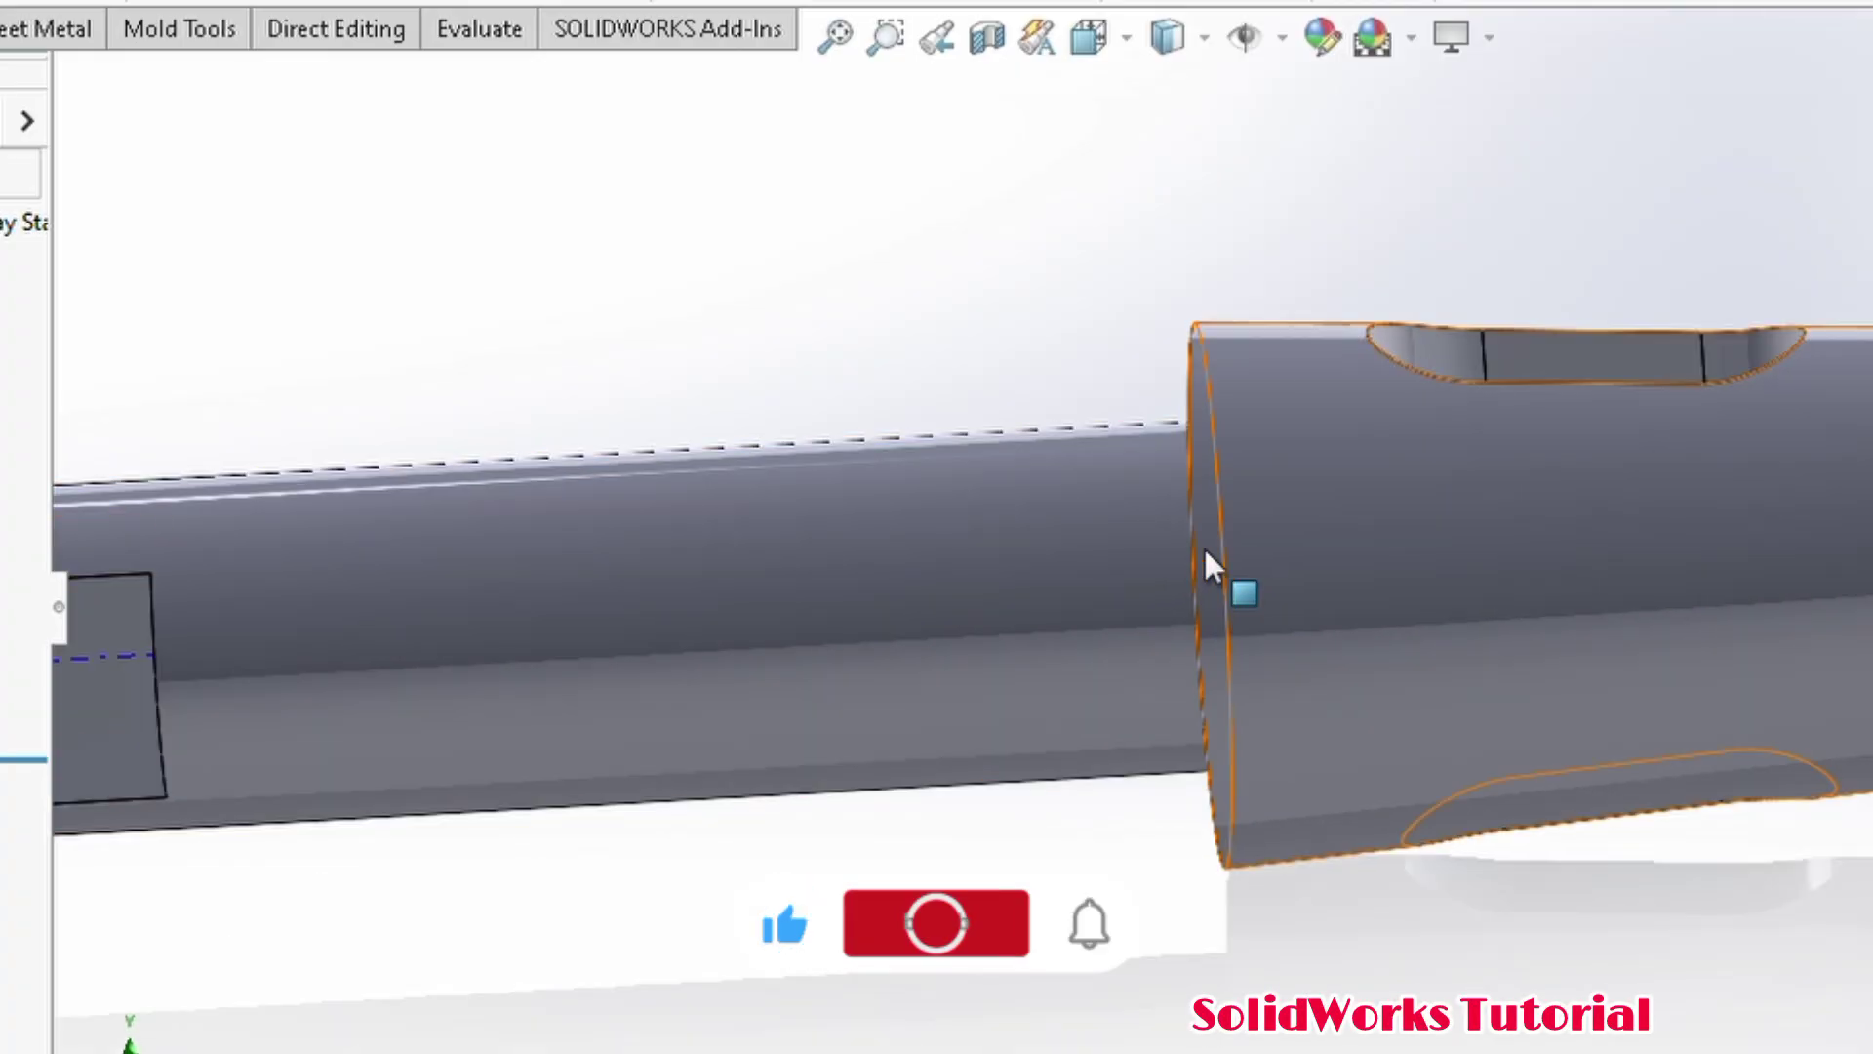
pyautogui.press('f')
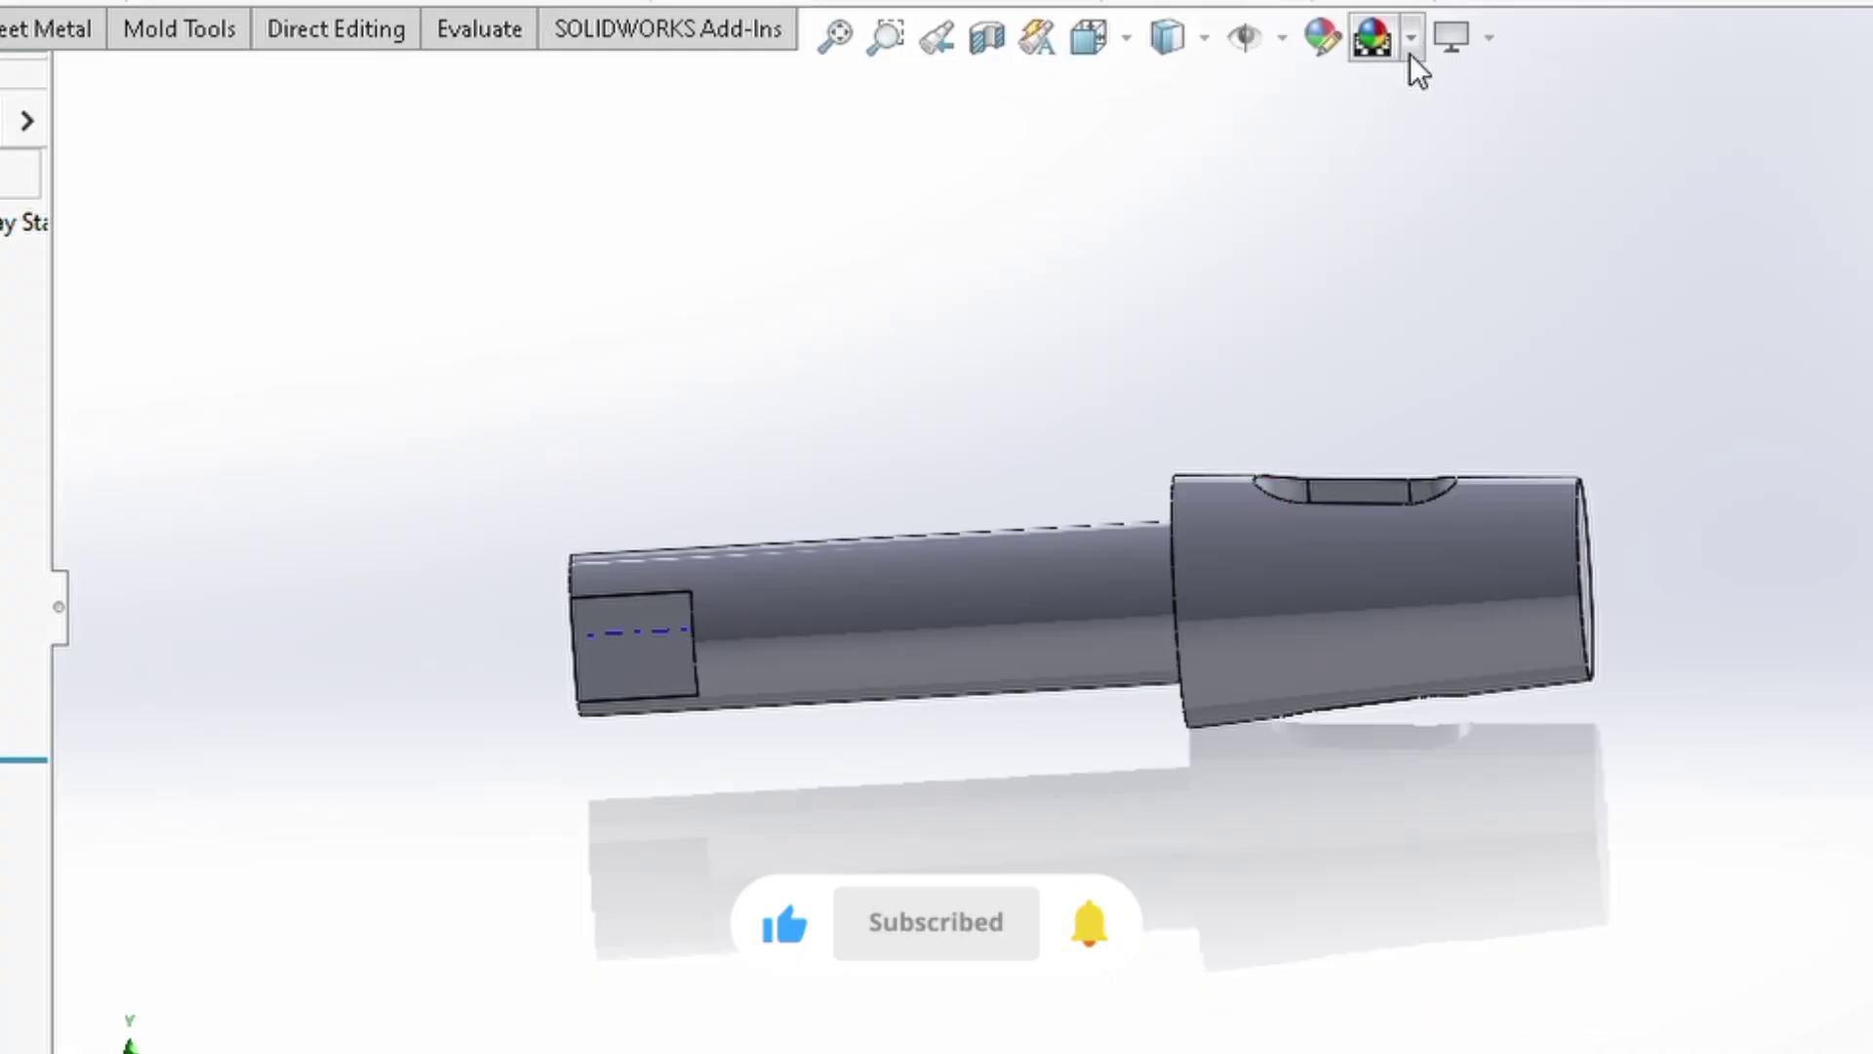
pyautogui.click(1408, 52)
pyautogui.click(1443, 150)
pyautogui.scroll(2, 1134, 628)
pyautogui.moveTo(1134, 628); pyautogui.dragTo(1379, 606, button='middle')
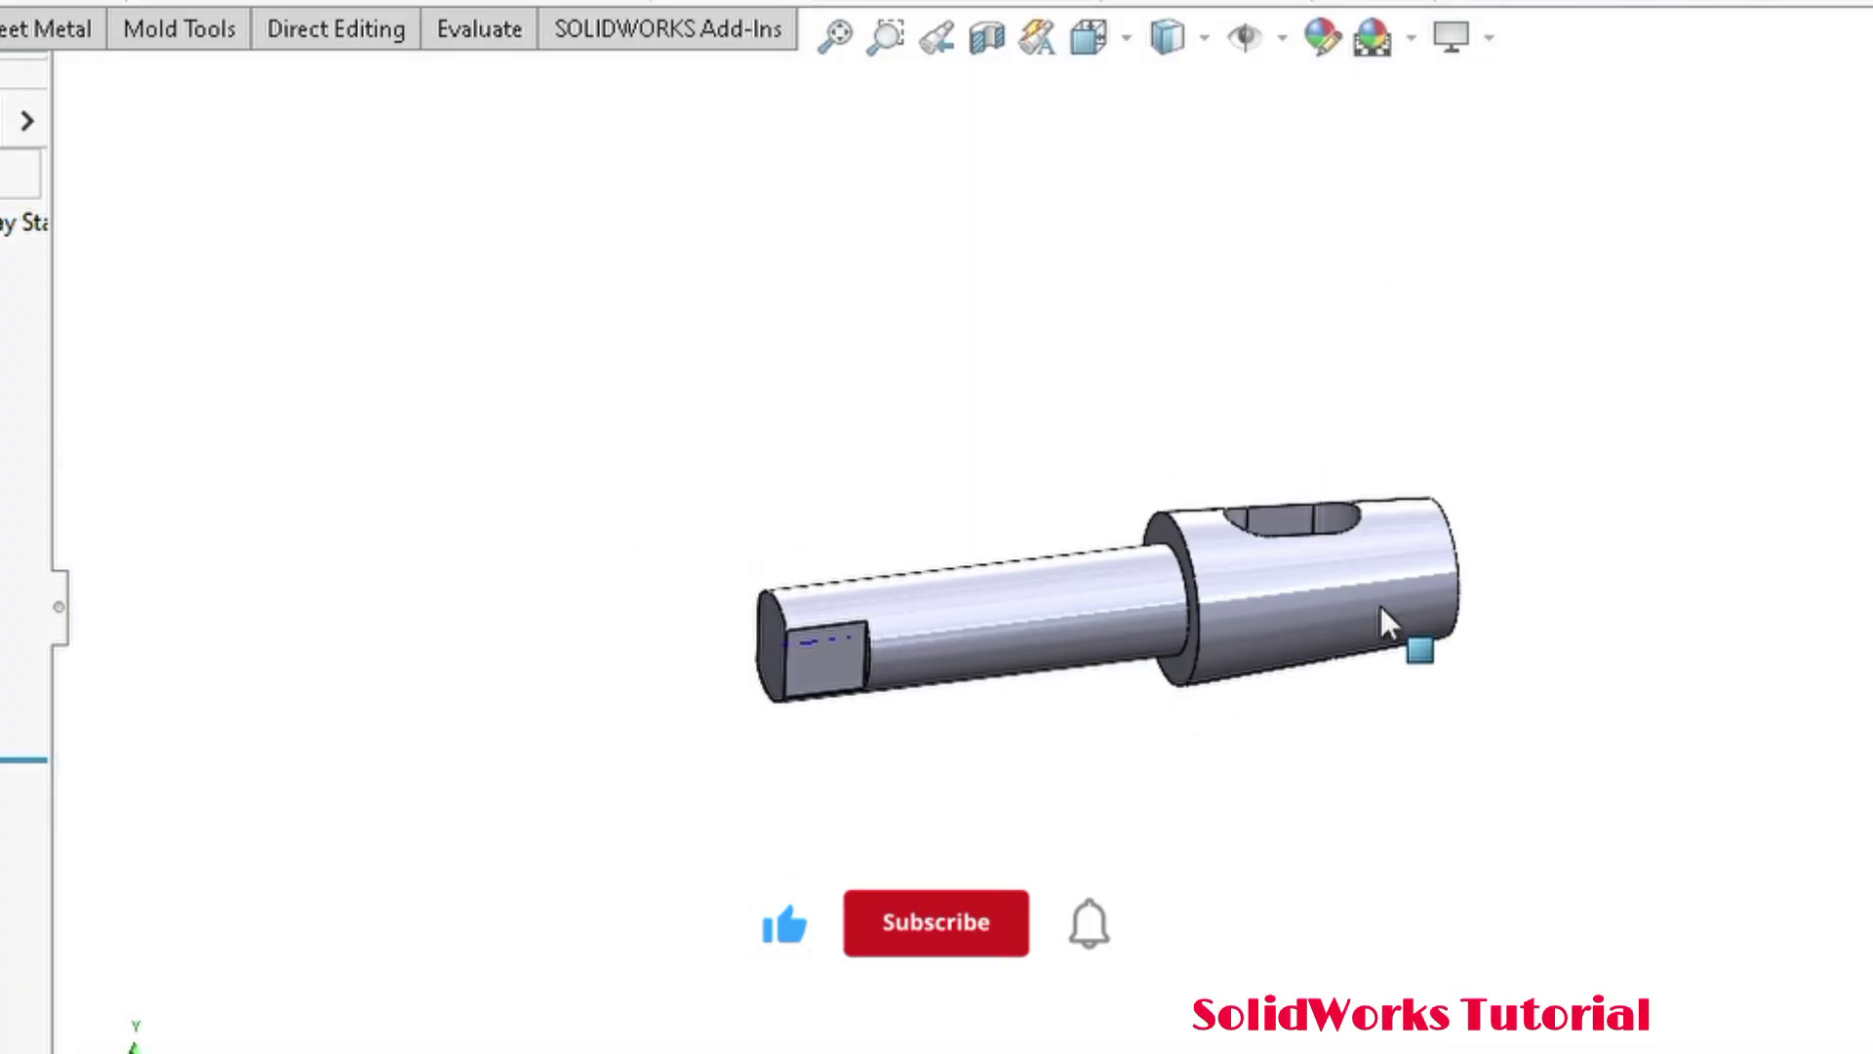
pyautogui.scroll(-4, 1380, 605)
pyautogui.scroll(3, 804, 717)
pyautogui.moveTo(804, 717); pyautogui.dragTo(862, 636, button='middle')
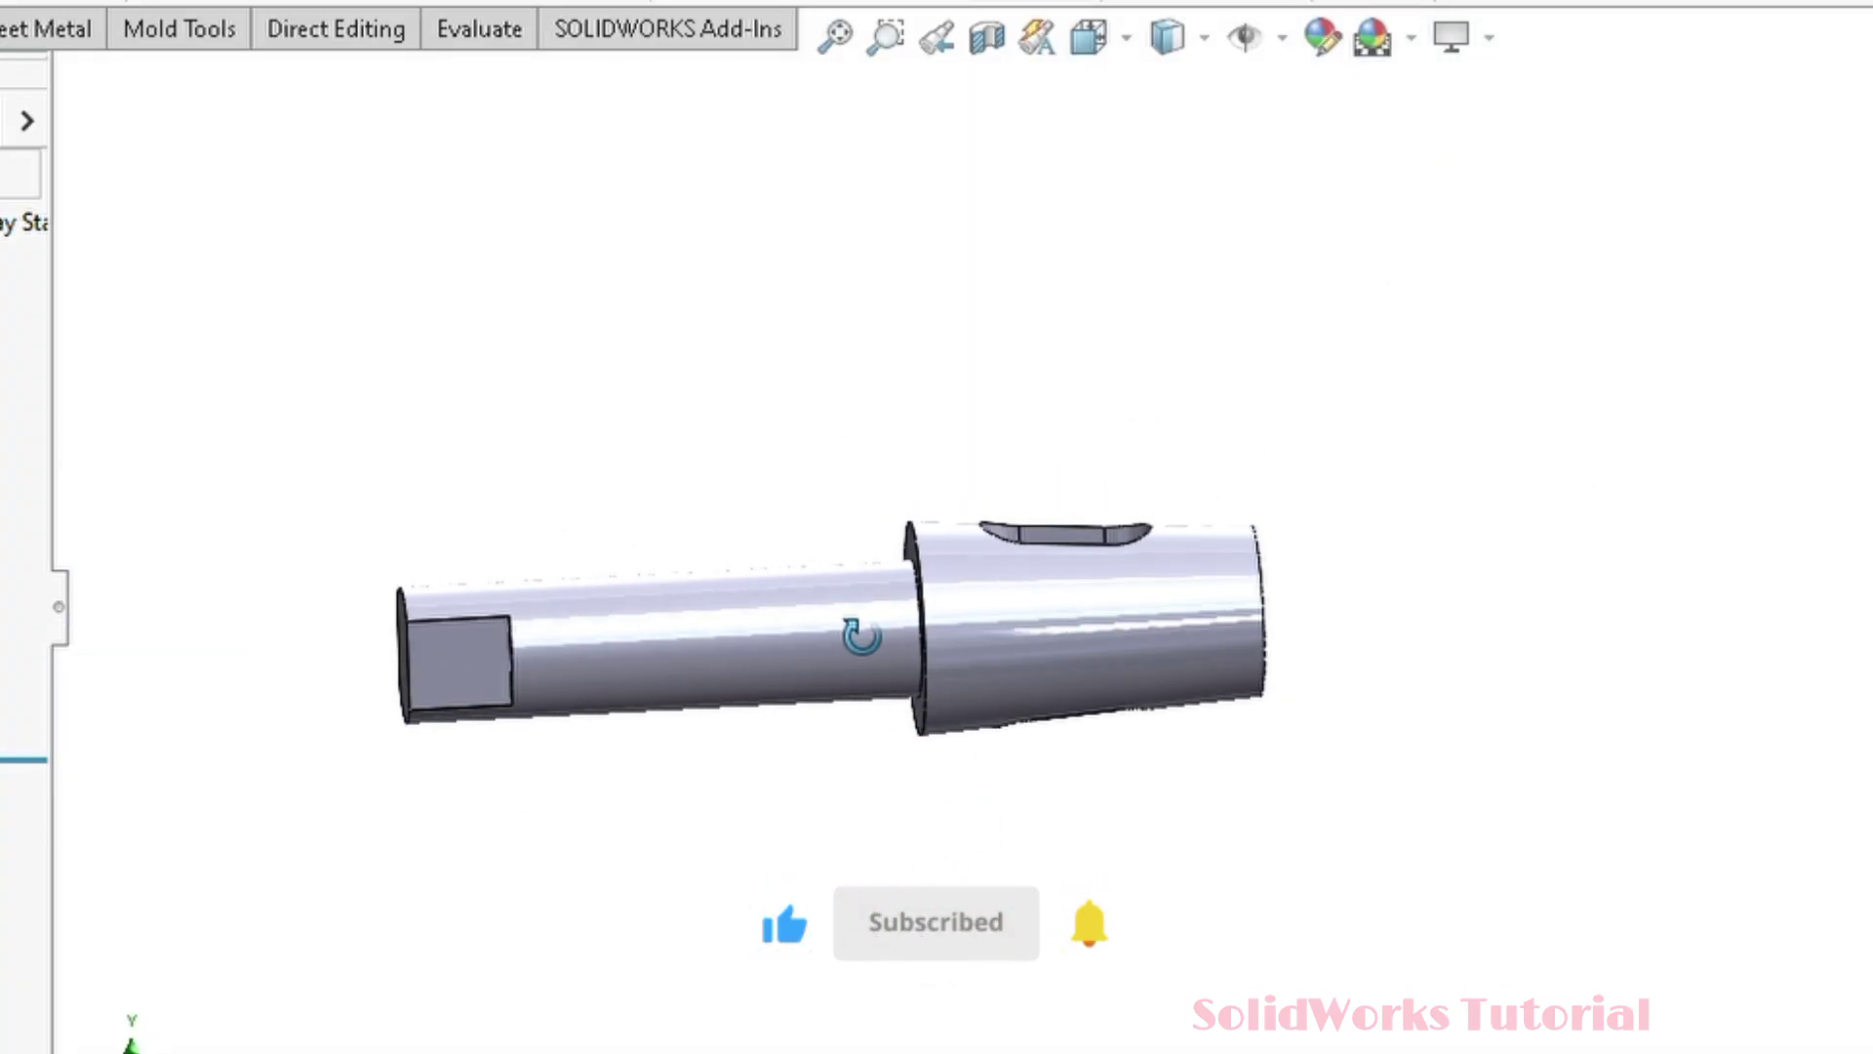